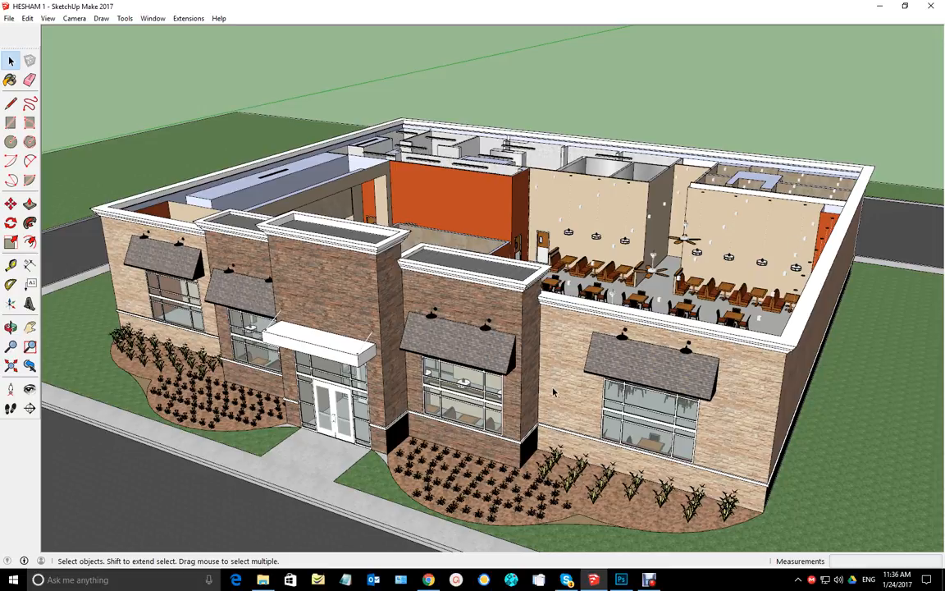
# Enable the Shadows and Views toolbars in addition to the Large Tool Set.
pyautogui.moveTo(525, 334); pyautogui.dragTo(554, 381, button='middle')
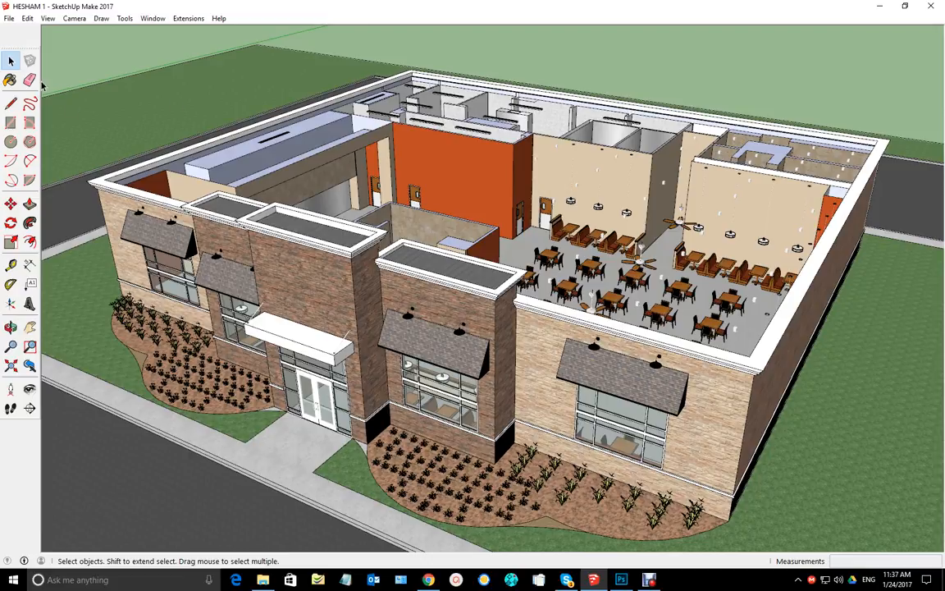
pyautogui.click(47, 19)
pyautogui.click(71, 31)
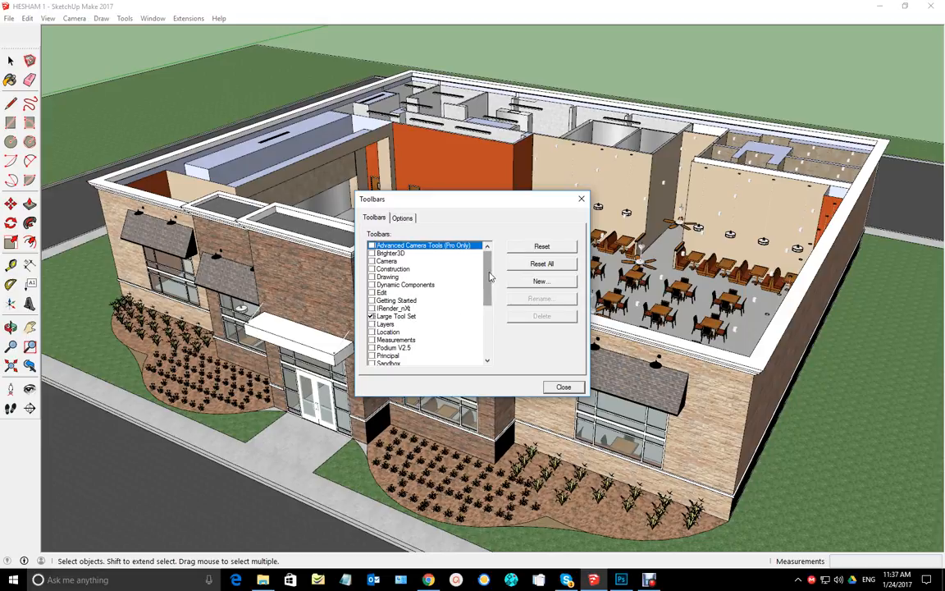
pyautogui.scroll(-4, 491, 277)
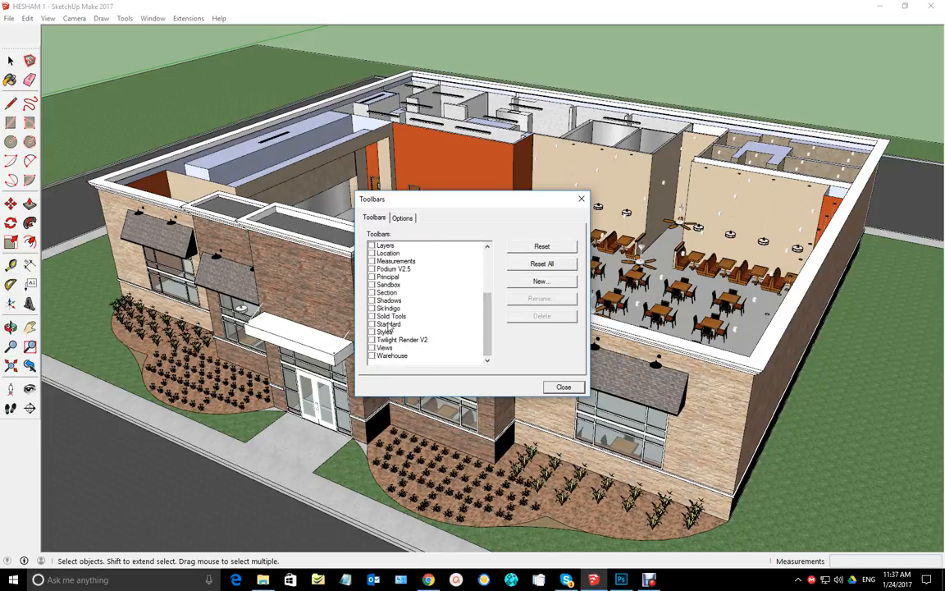
pyautogui.click(370, 300)
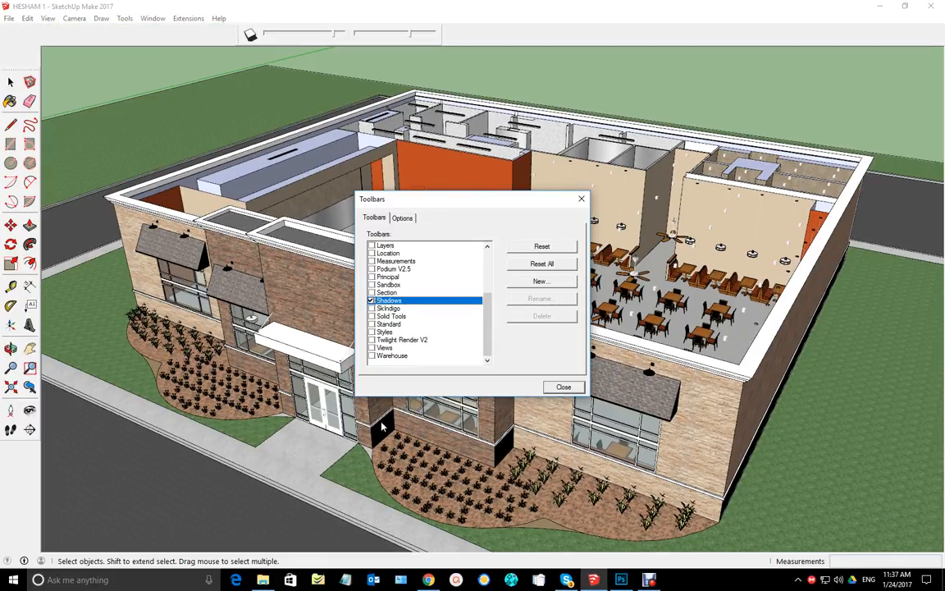
pyautogui.click(371, 348)
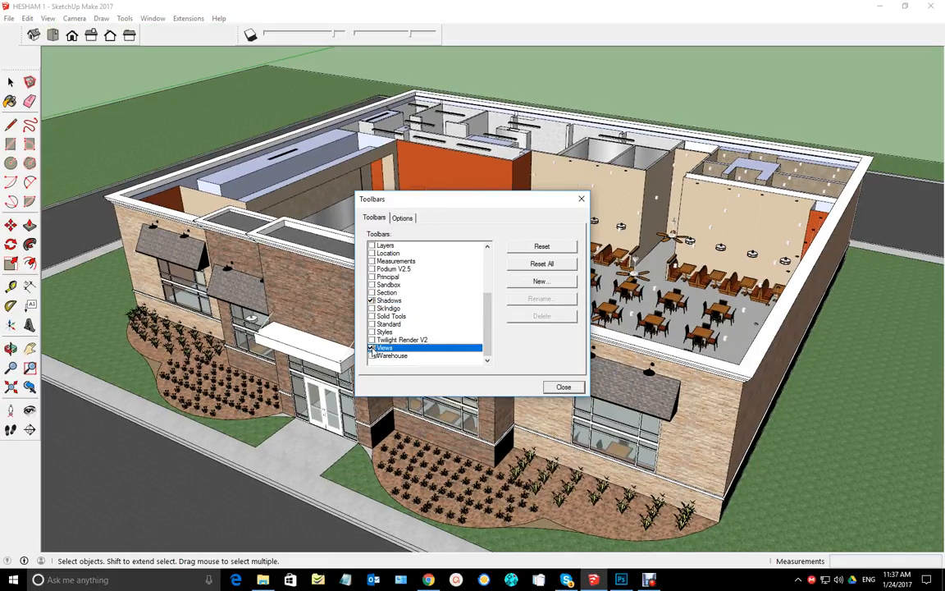
pyautogui.click(564, 388)
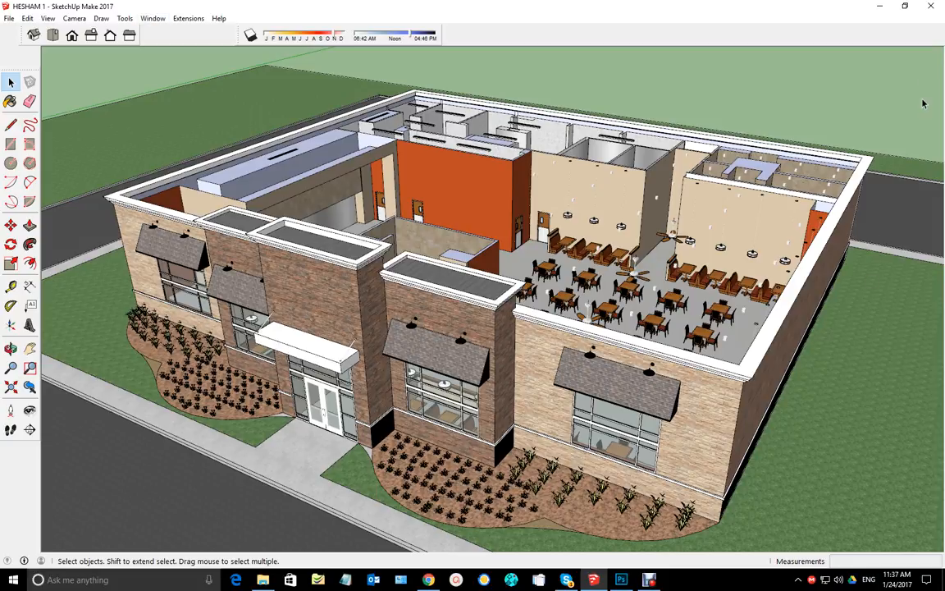
pyautogui.click(153, 18)
pyautogui.moveTo(220, 32)
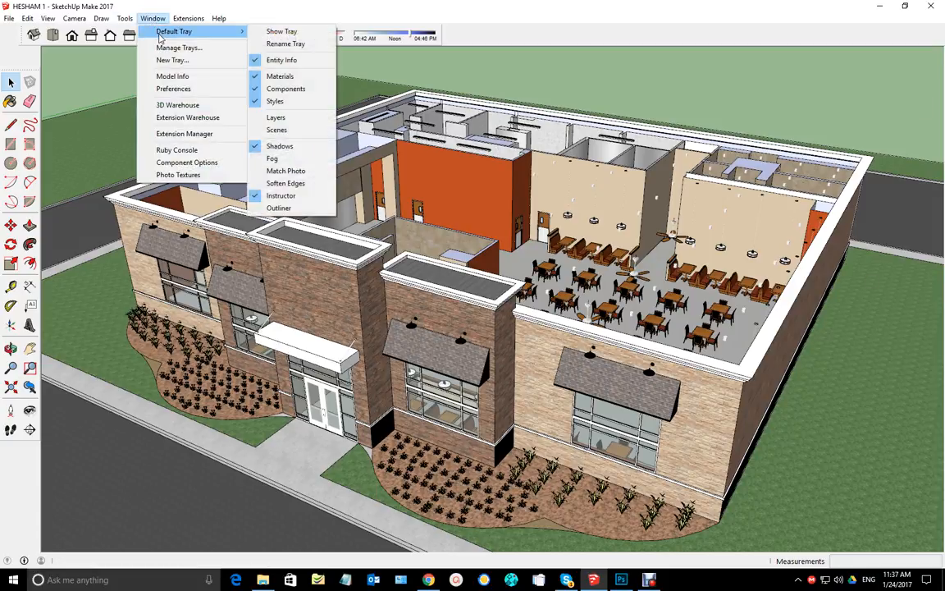
pyautogui.click(260, 33)
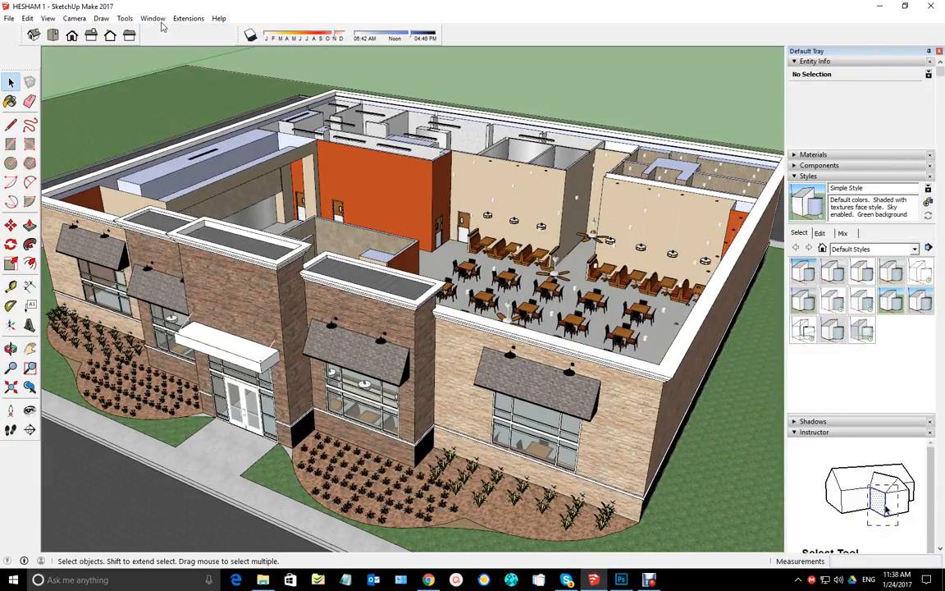
pyautogui.click(938, 52)
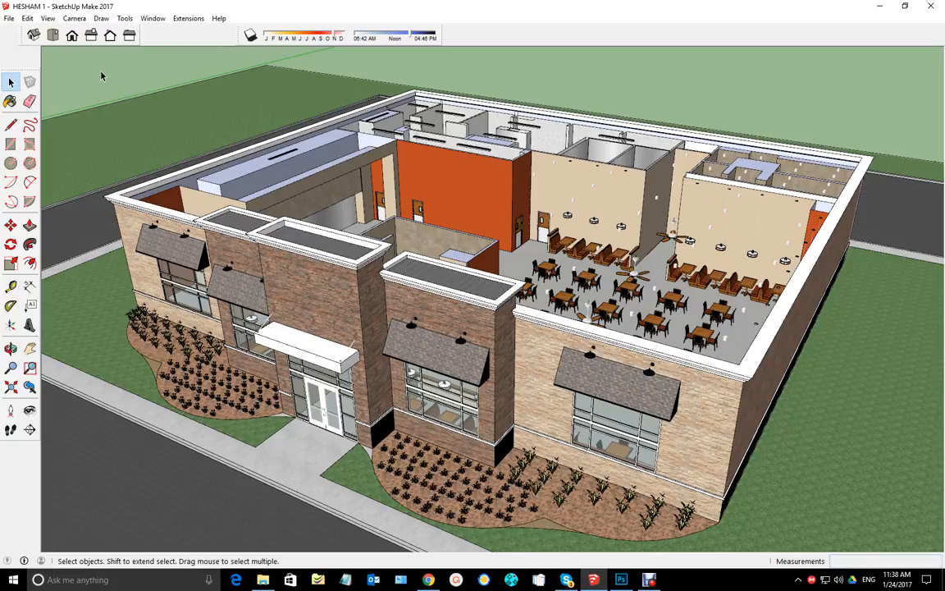
# Switch to the standard Front view and centre the whole building facade in it.
pyautogui.click(73, 36)
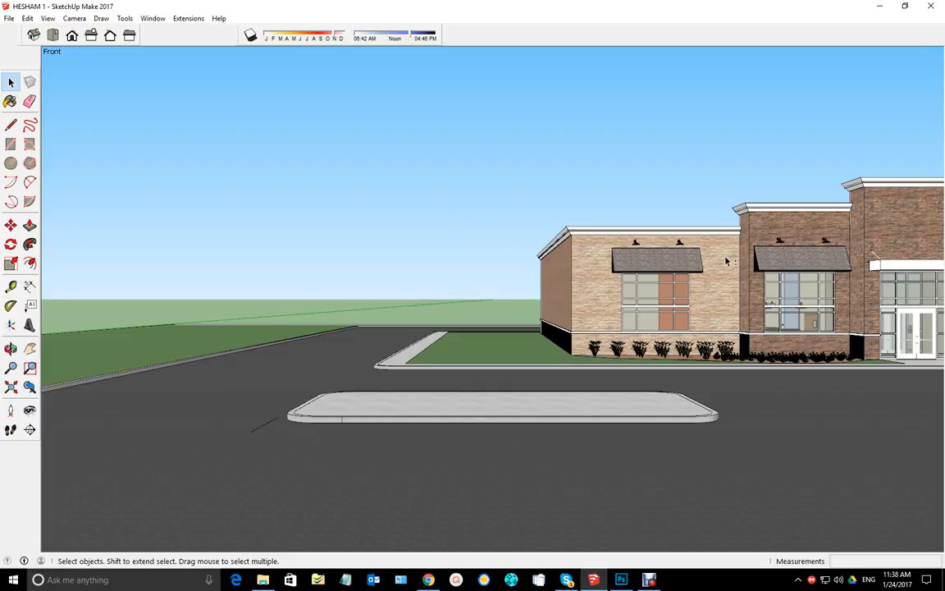
pyautogui.press('o')
pyautogui.moveTo(725, 260); pyautogui.dragTo(300, 284)
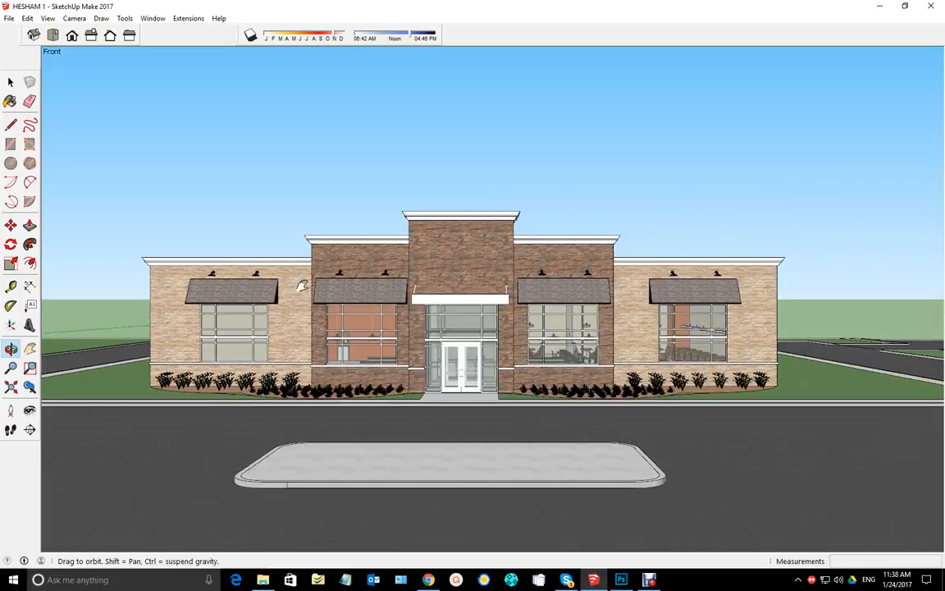
pyautogui.keyDown('shift'); pyautogui.moveTo(306, 284); pyautogui.dragTo(320, 279, button='middle'); pyautogui.keyUp('shift')
pyautogui.press('space')
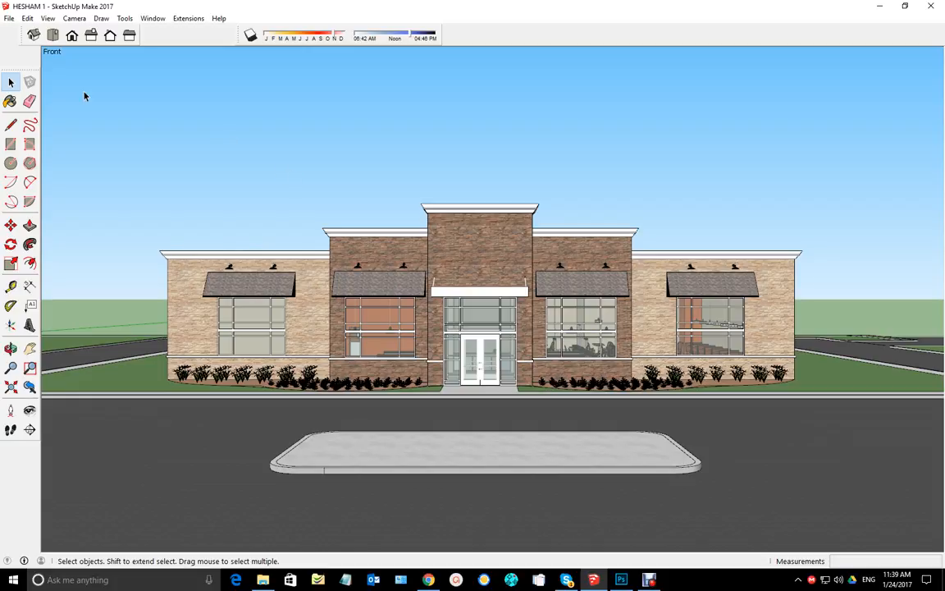
# Change the camera to Parallel Projection and frame the front elevation large and centred.
pyautogui.click(77, 23)
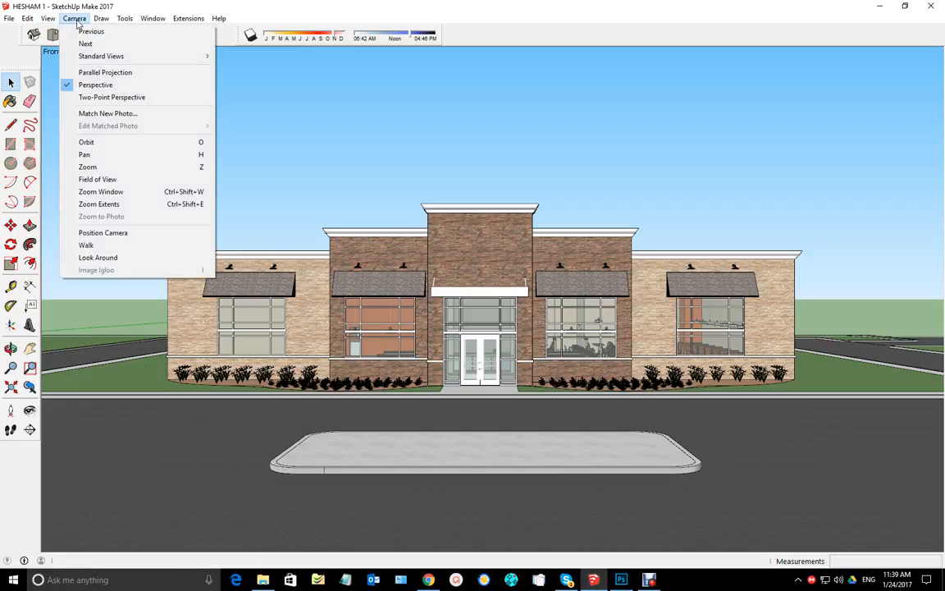
pyautogui.click(97, 74)
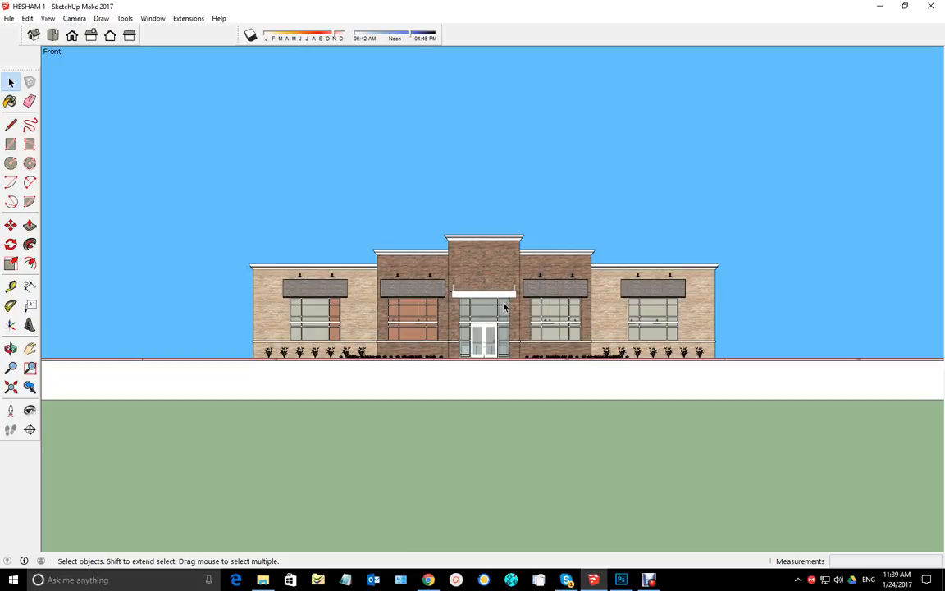
pyautogui.scroll(2, 528, 306)
pyautogui.scroll(2, 528, 306)
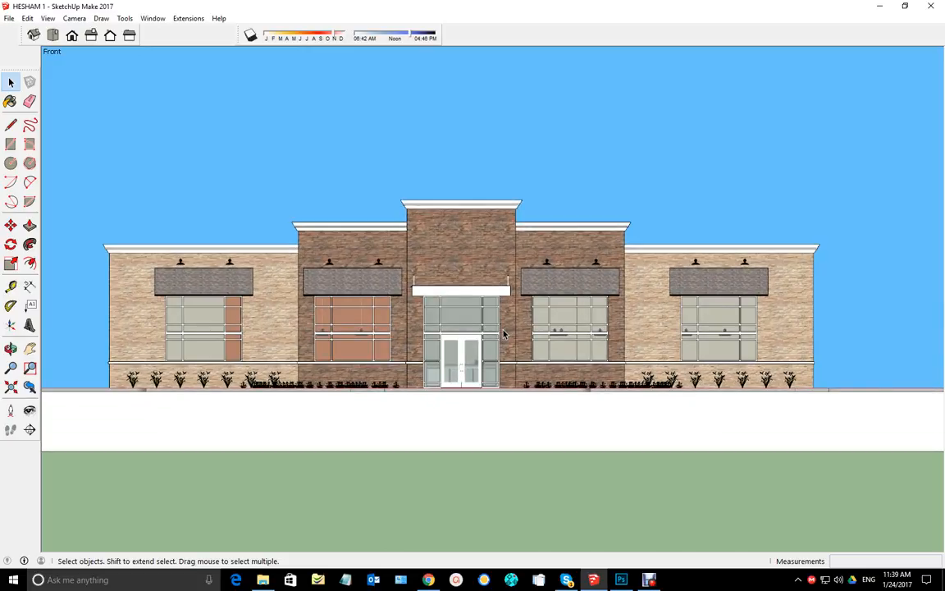
pyautogui.press('o')
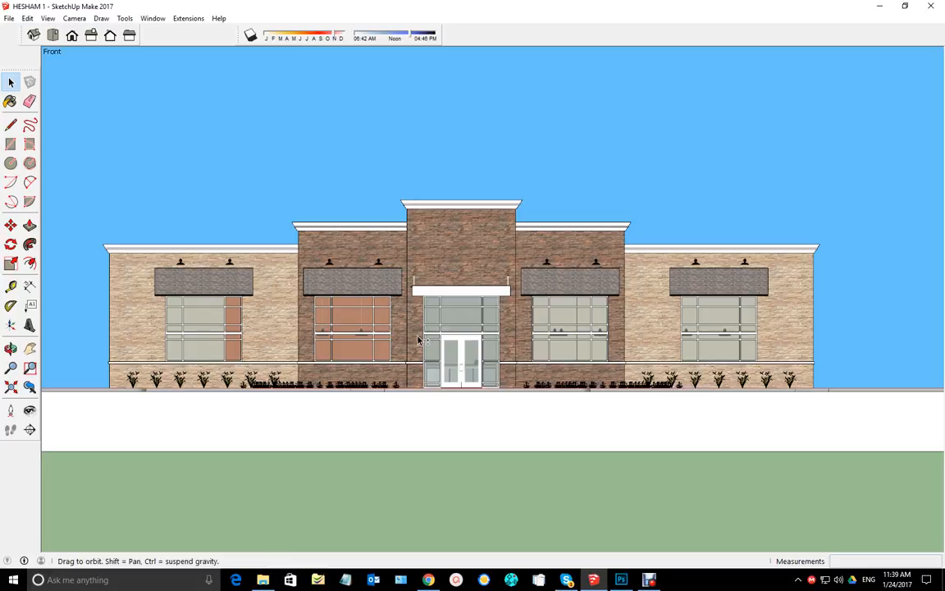
pyautogui.moveTo(443, 339); pyautogui.dragTo(435, 341)
pyautogui.press('space')
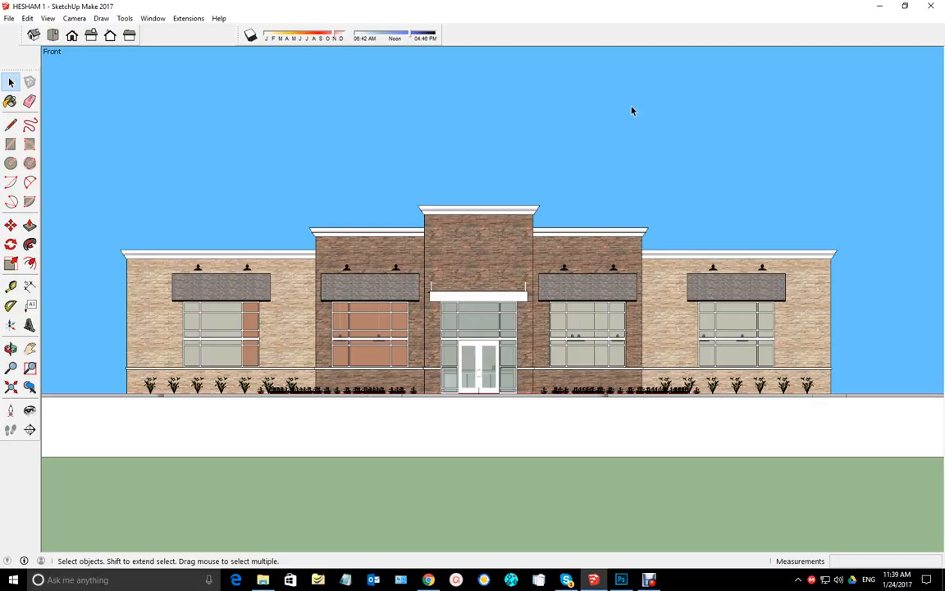
# Turn on shadows and disable the sky in the current style's background settings, leaving the Default Tray closed.
pyautogui.click(250, 35)
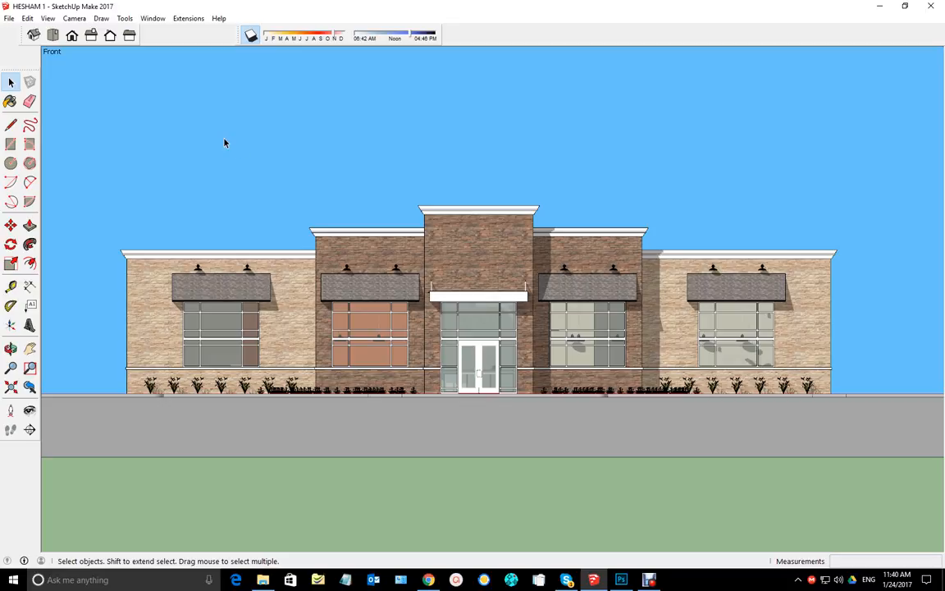
pyautogui.click(158, 21)
pyautogui.moveTo(171, 37)
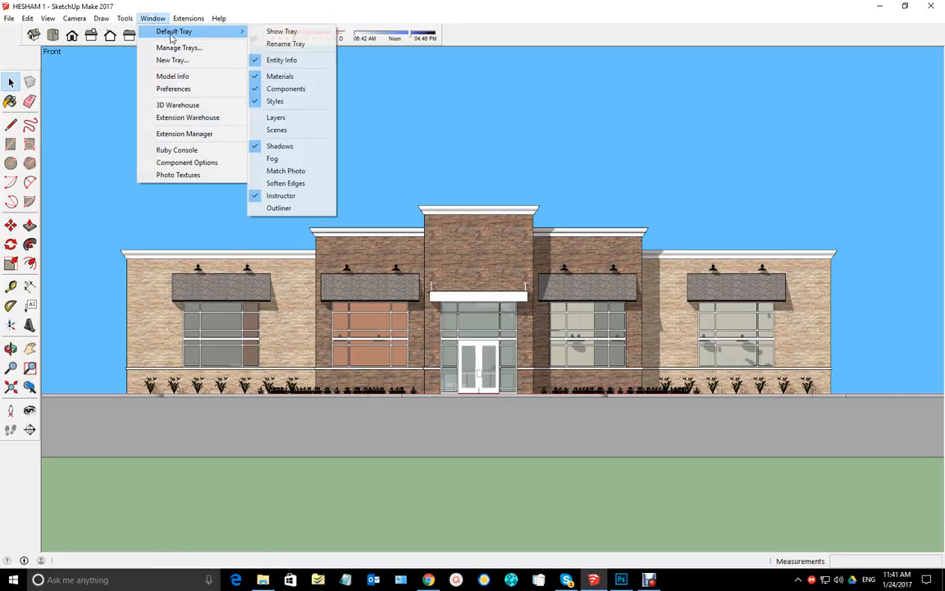
pyautogui.click(281, 31)
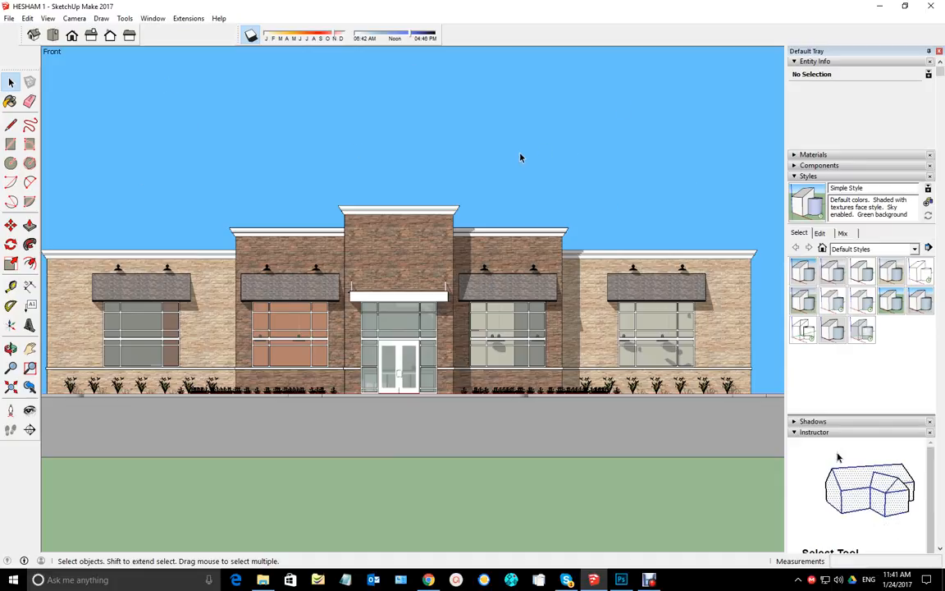
pyautogui.click(820, 233)
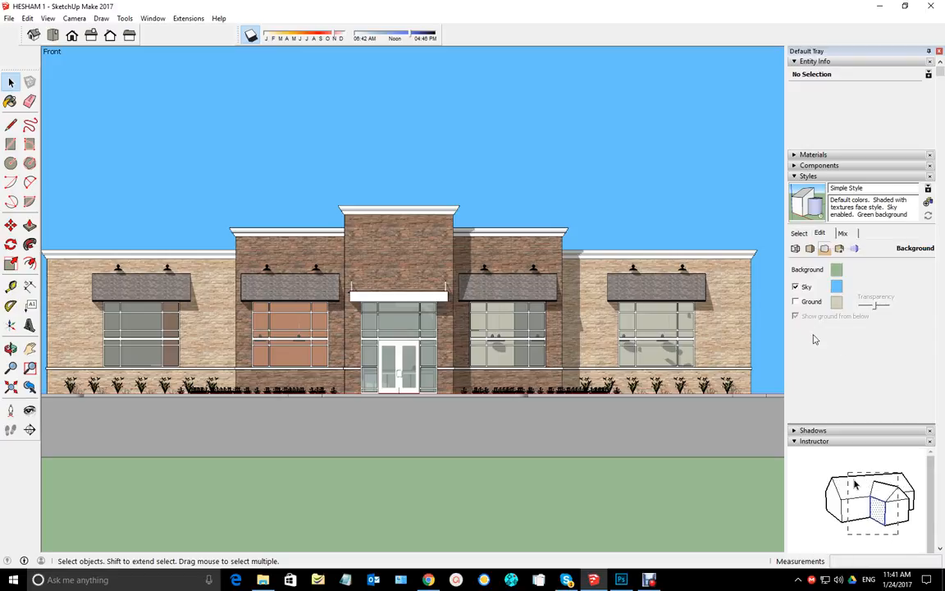
pyautogui.click(795, 287)
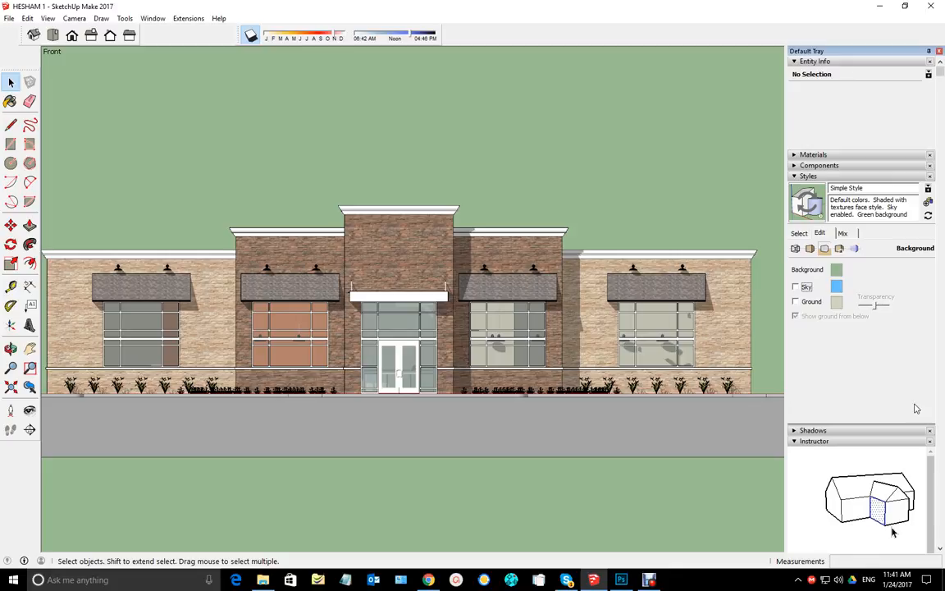
pyautogui.click(939, 51)
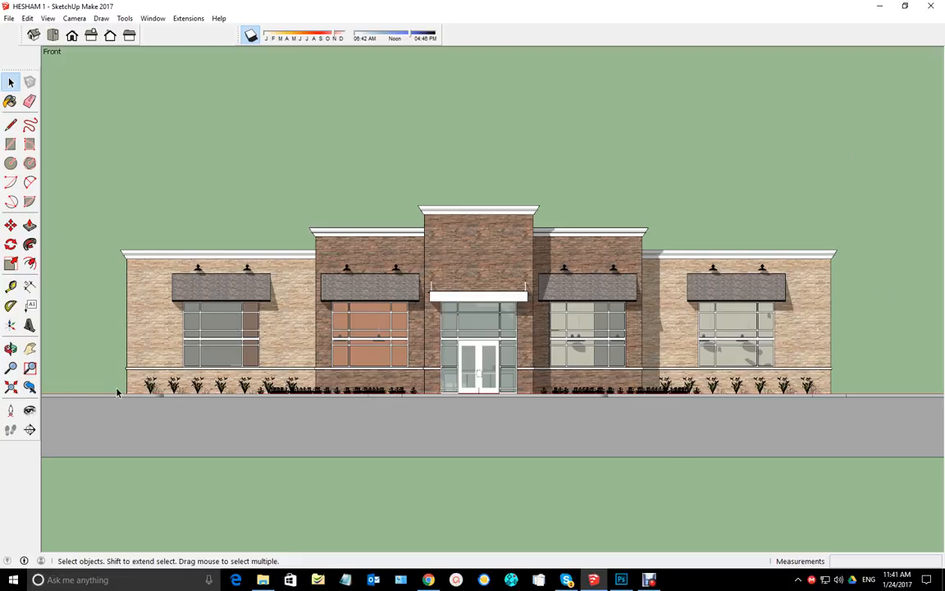
# Start a 2D graphic export of the front elevation with Portable Network Graphics (*.png) as the file type.
pyautogui.click(8, 18)
pyautogui.moveTo(38, 179)
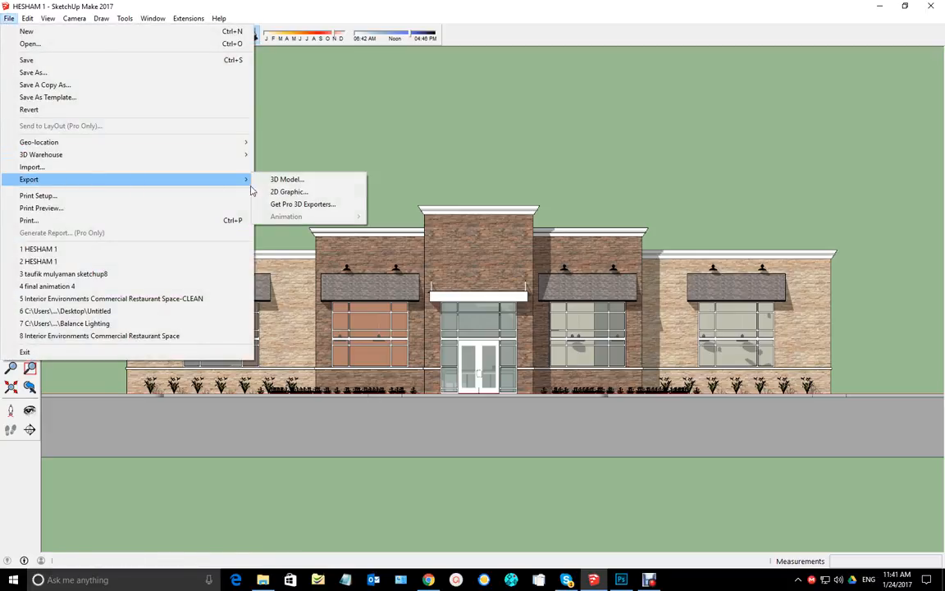
pyautogui.click(297, 192)
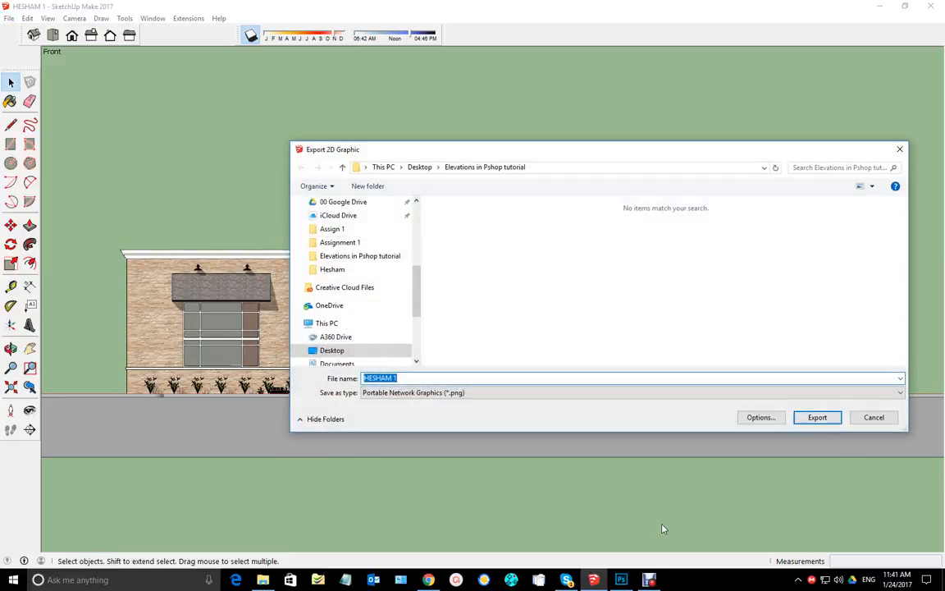
pyautogui.click(721, 393)
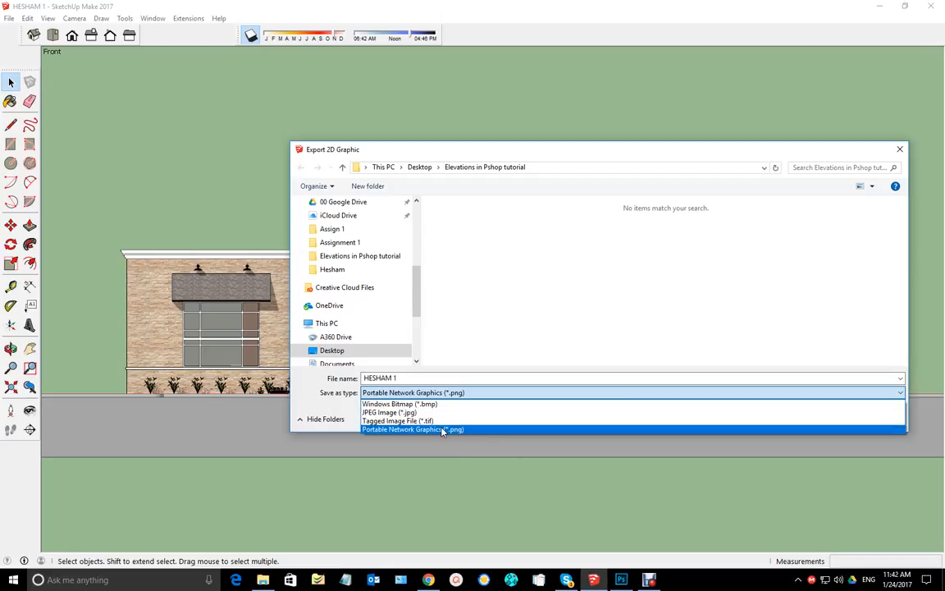
pyautogui.click(442, 430)
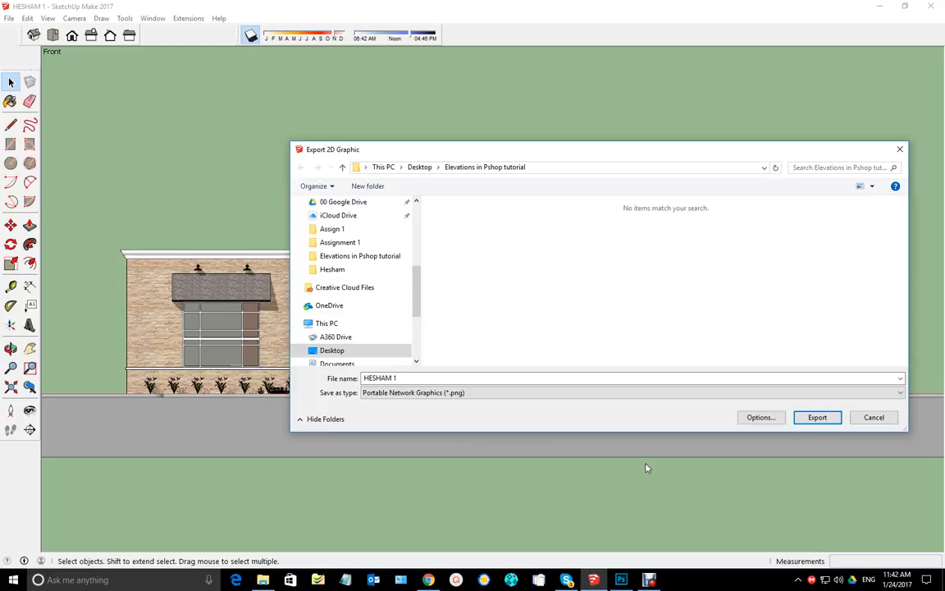
# Set the export width to 3000 pixels without using the view size, keep the transparent background enabled, and export the image.
pyautogui.click(760, 417)
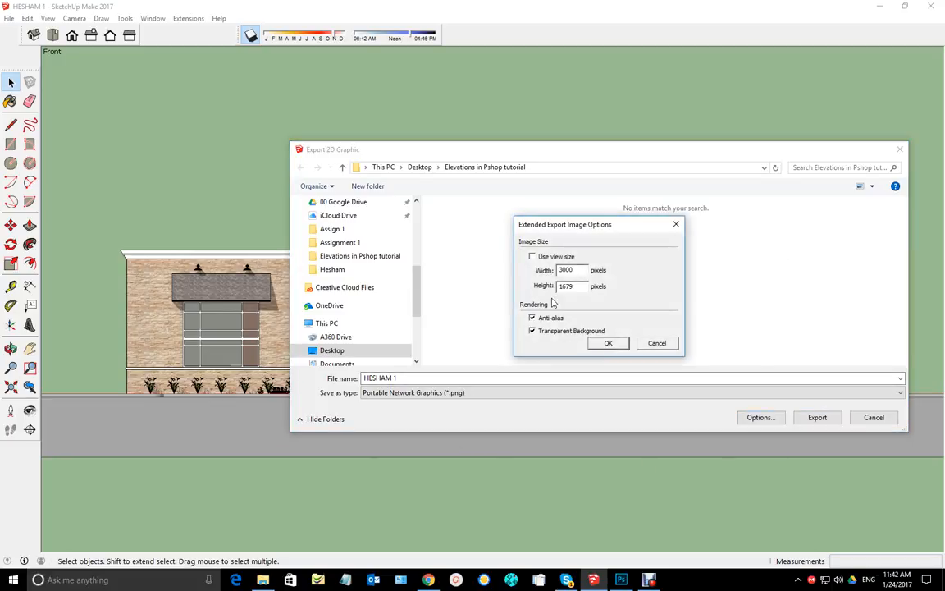
pyautogui.click(557, 257)
pyautogui.click(543, 257)
pyautogui.moveTo(588, 270); pyautogui.dragTo(554, 267)
pyautogui.write('3000')
pyautogui.click(532, 330)
pyautogui.click(531, 331)
pyautogui.click(610, 343)
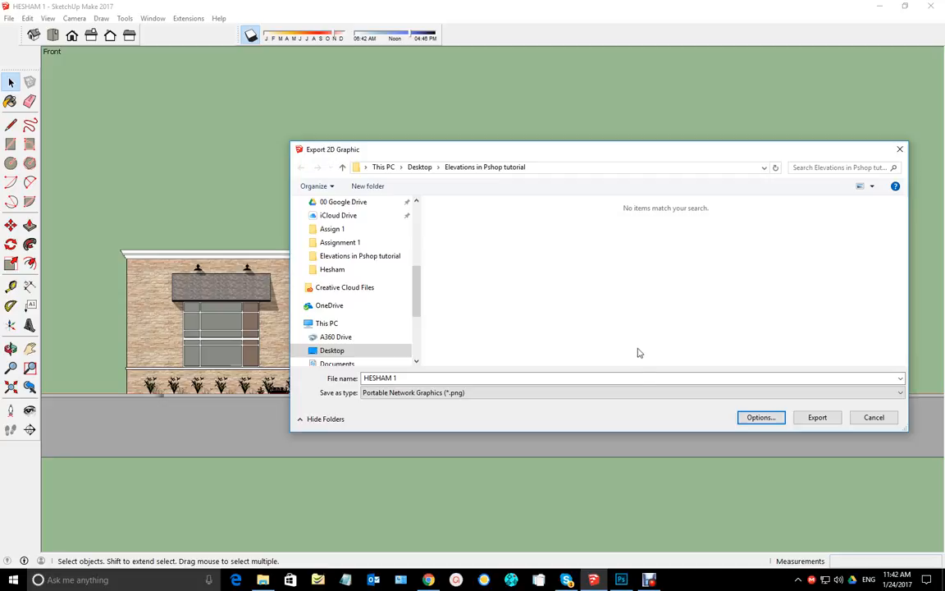
pyautogui.click(817, 419)
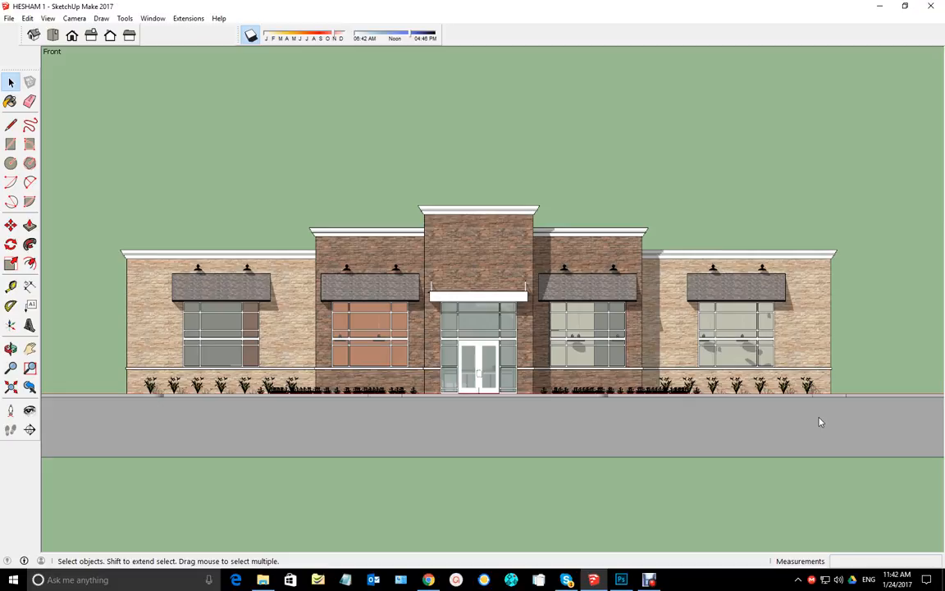
# Open the exported PNG from the Elevations in Pshop tutorial folder in File Explorer, check the elevation, and close the viewer.
pyautogui.moveTo(428, 579)
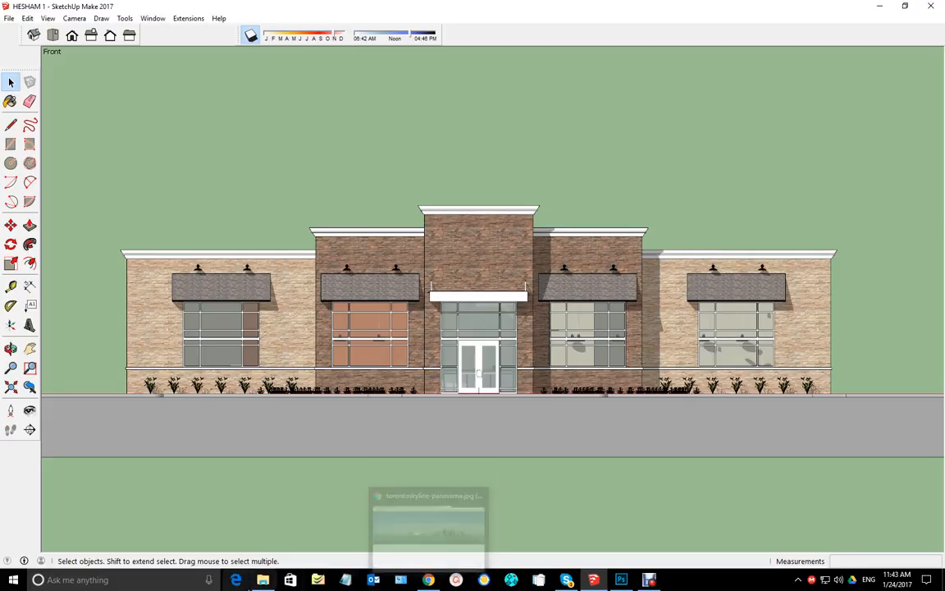
pyautogui.click(263, 580)
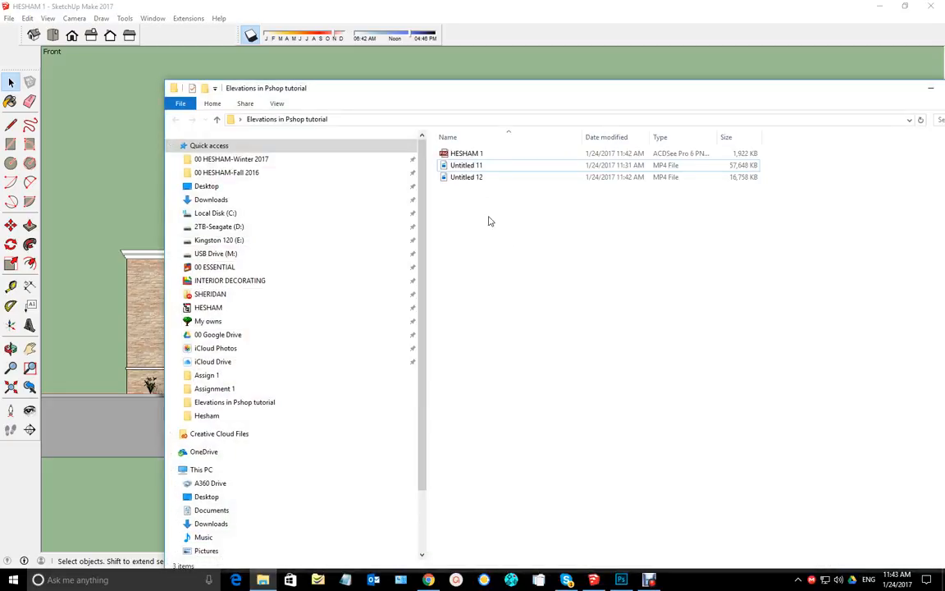
pyautogui.click(479, 155)
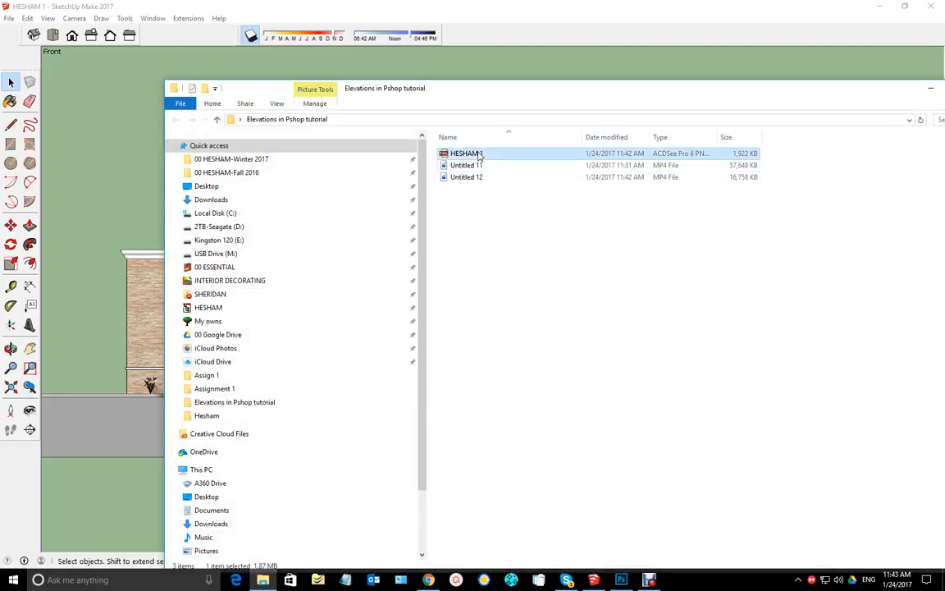
pyautogui.doubleClick(479, 155)
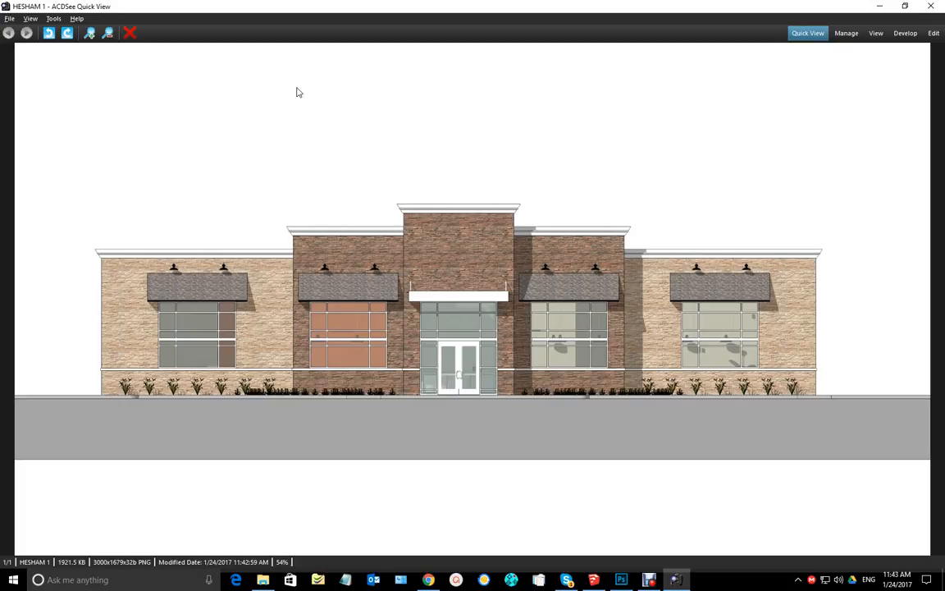
pyautogui.click(935, 7)
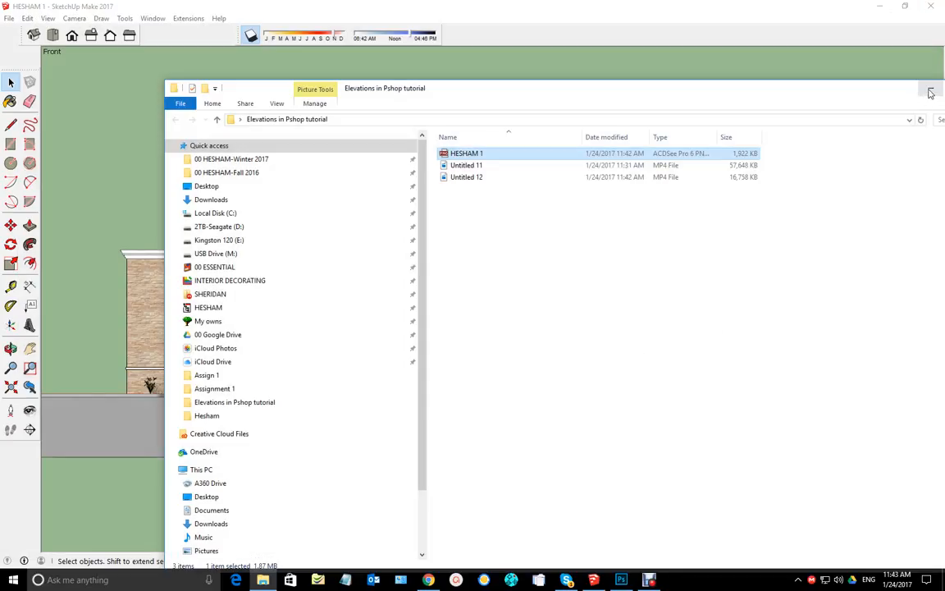
# Switch to Photoshop and open the exported elevation PNG from the Elevations in Pshop tutorial folder.
pyautogui.click(930, 88)
pyautogui.click(620, 580)
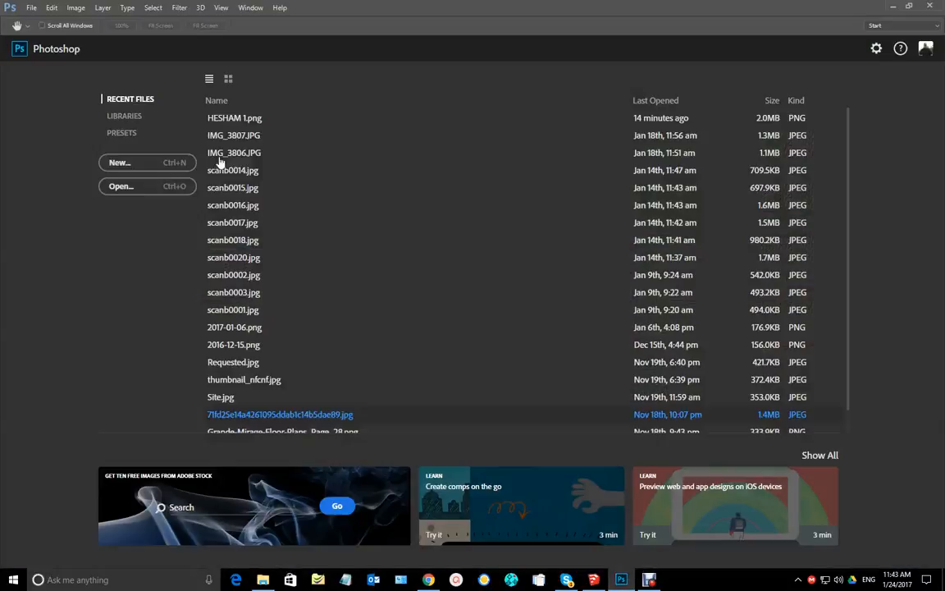
pyautogui.click(134, 190)
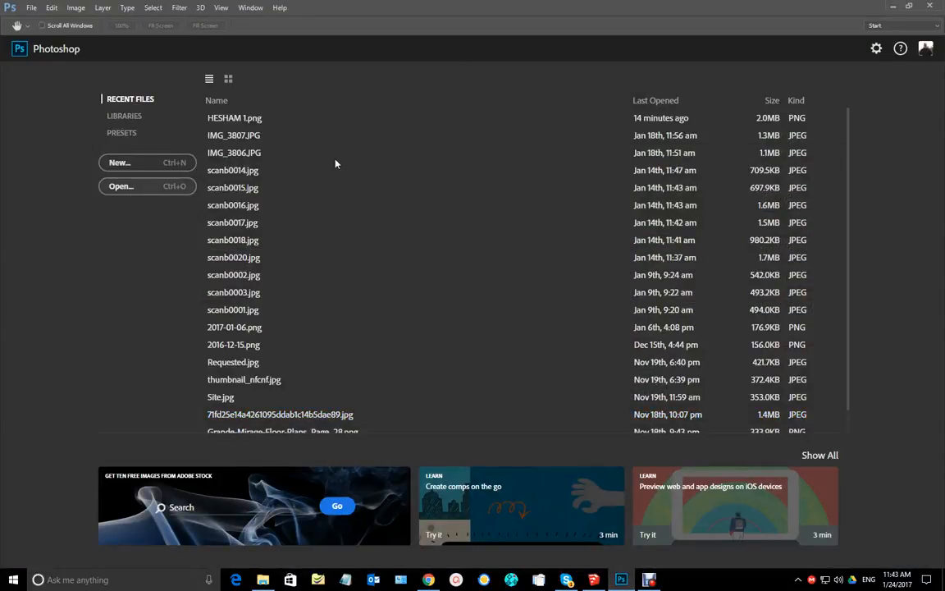
pyautogui.click(218, 131)
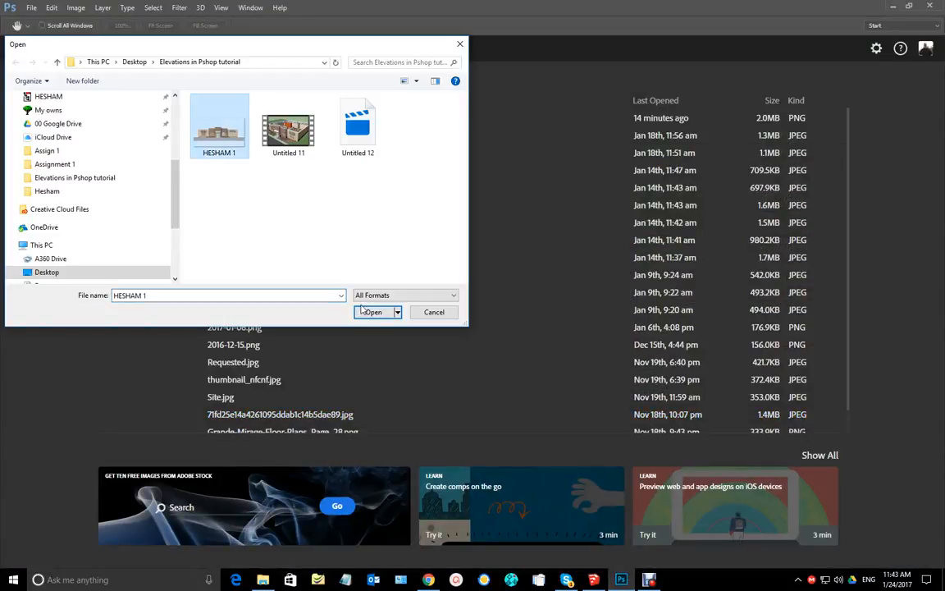
pyautogui.click(370, 313)
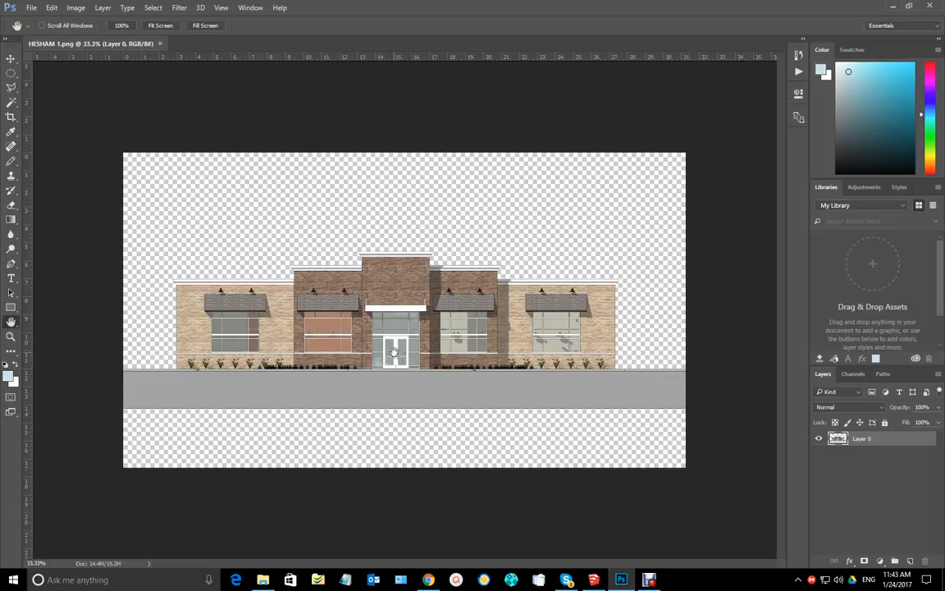
# Switch to Chrome, close the skyline image page, and check the Large size filter on the "toronto panorama" image results.
pyautogui.click(430, 582)
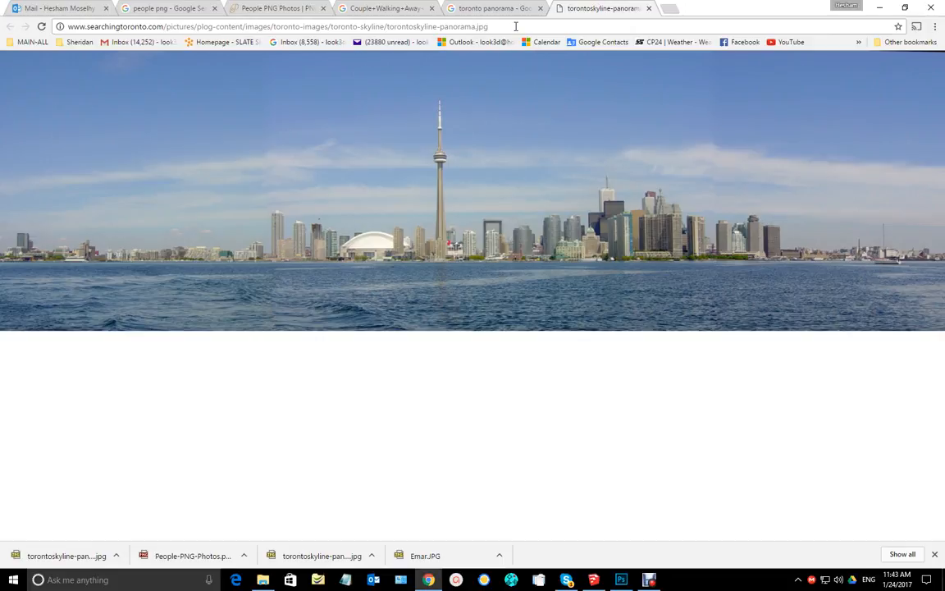
pyautogui.click(649, 9)
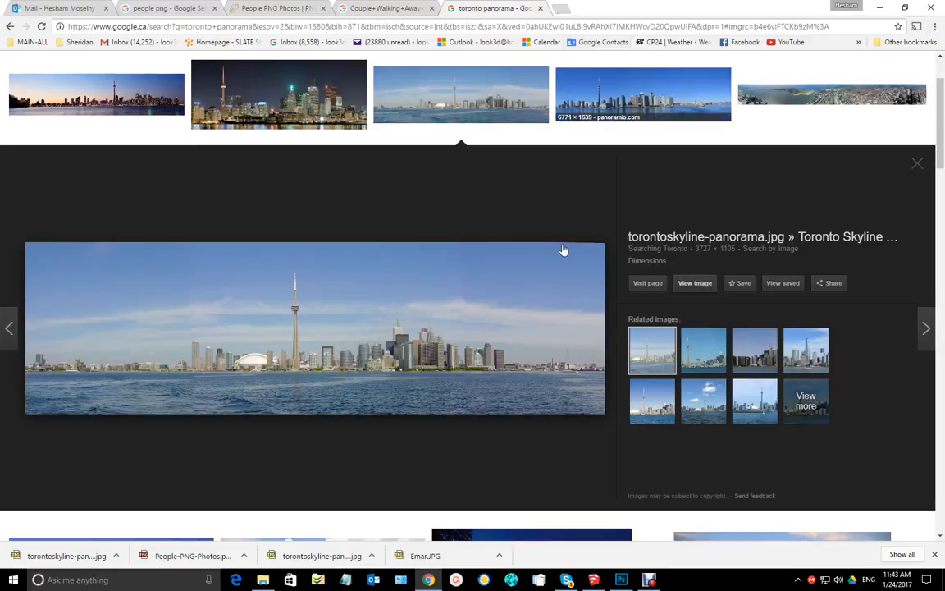
pyautogui.press('Escape')
pyautogui.scroll(1, 381, 181)
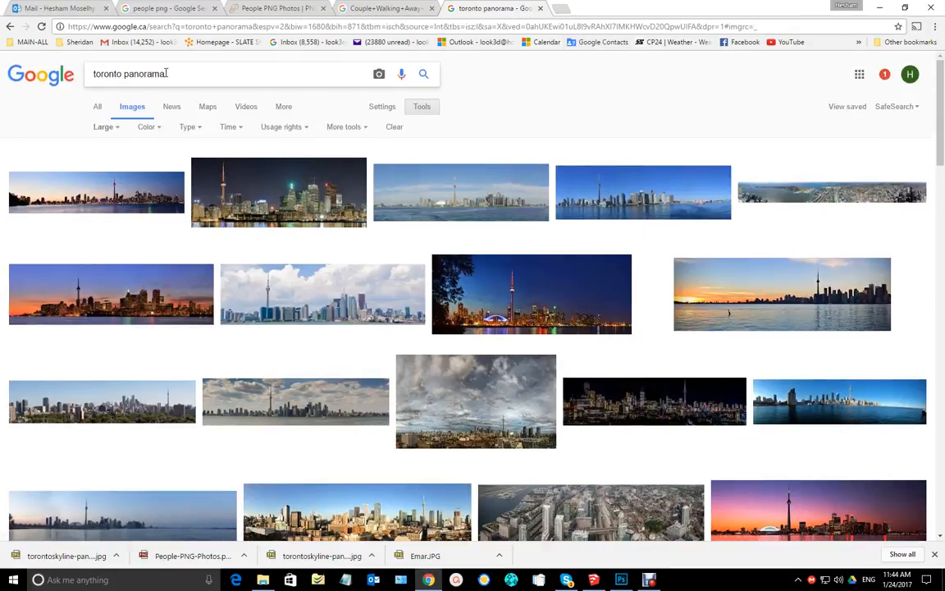
pyautogui.click(428, 108)
pyautogui.click(428, 108)
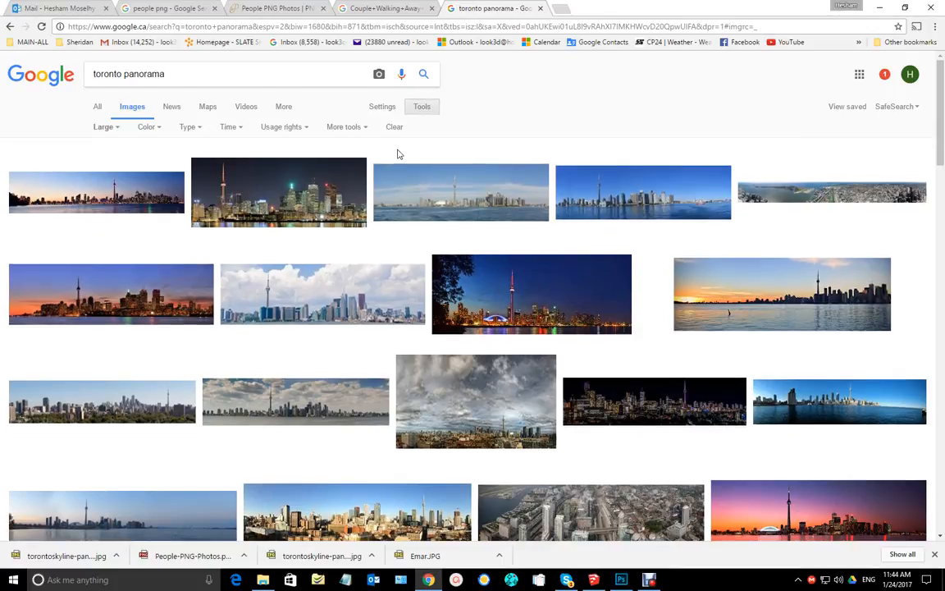
pyautogui.click(107, 128)
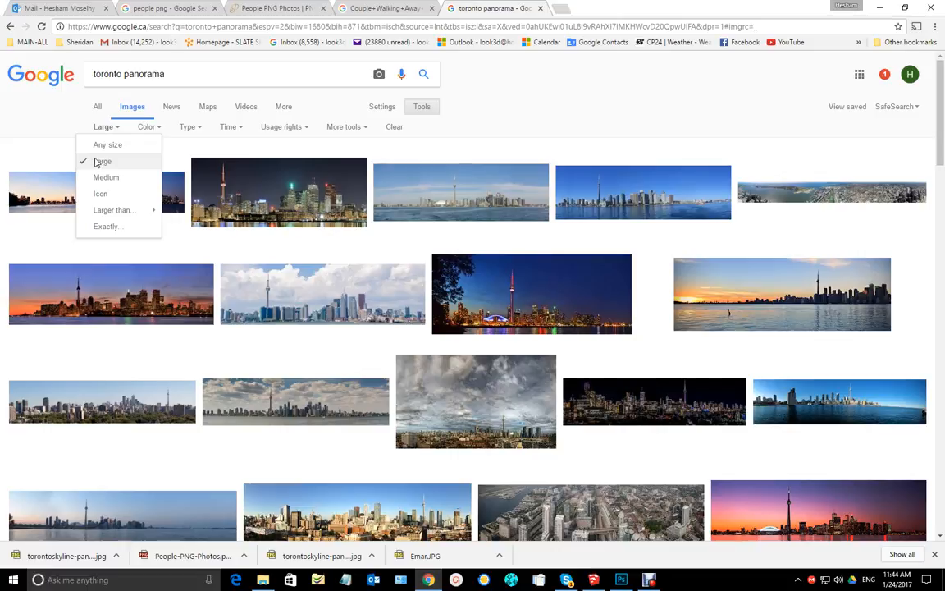
pyautogui.click(619, 119)
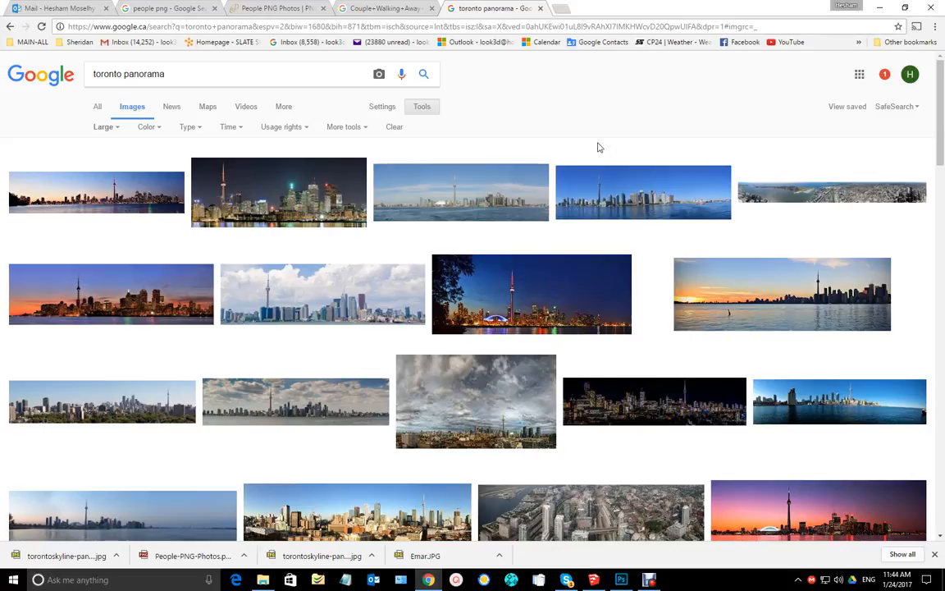
# Open torontoskyline-panorama.jpg at full size and save it as a JPEG image in the Elevations in Pshop tutorial folder.
pyautogui.click(481, 201)
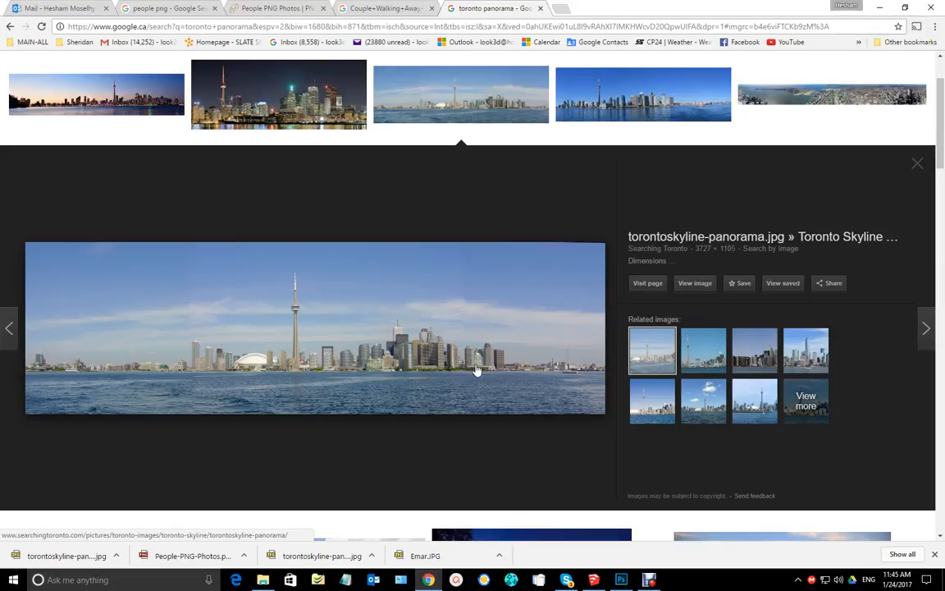
pyautogui.click(695, 283)
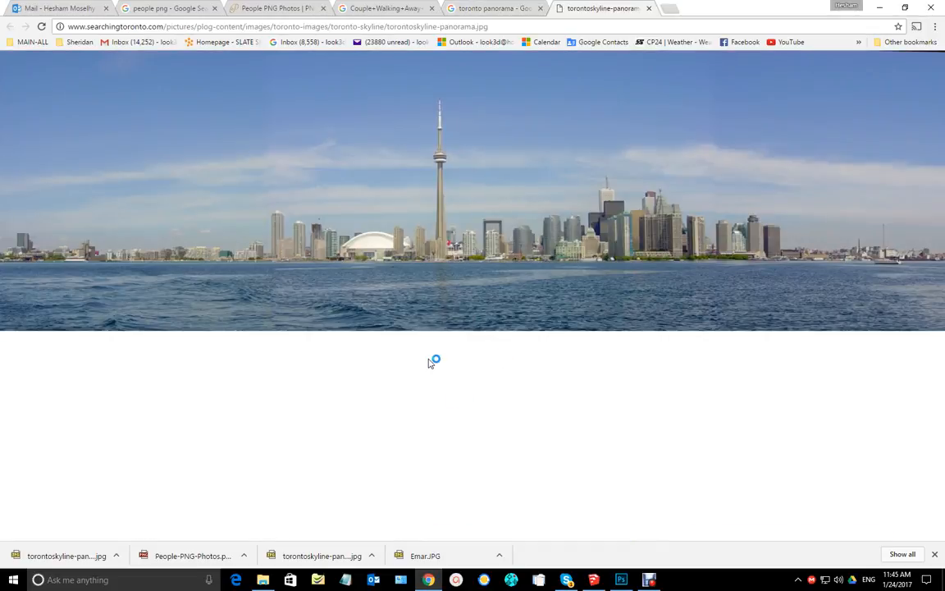
pyautogui.rightClick(378, 220)
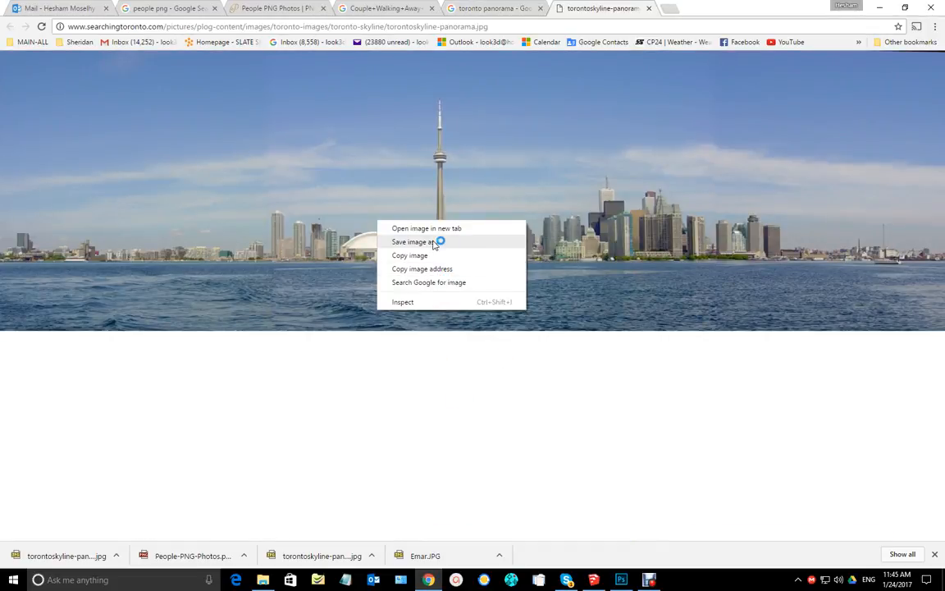
pyautogui.click(434, 241)
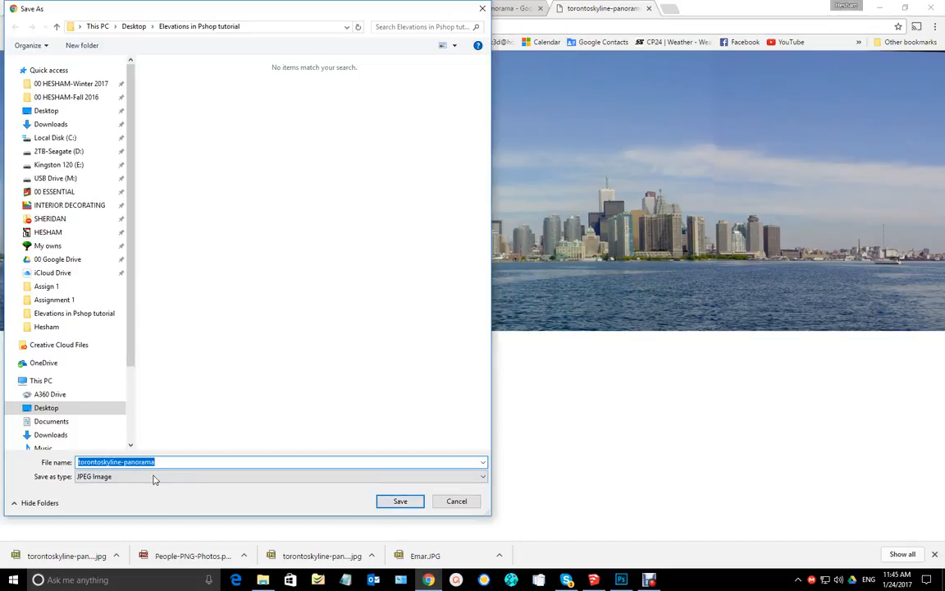
pyautogui.click(410, 501)
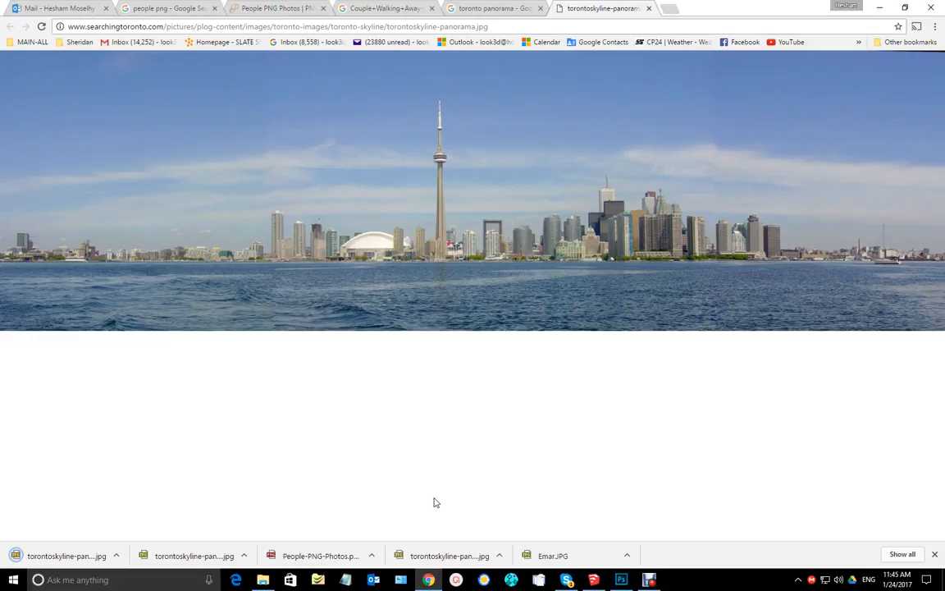
# Search for "entourage people png" in a new browser tab and browse the image results for cut-out people.
pyautogui.click(670, 10)
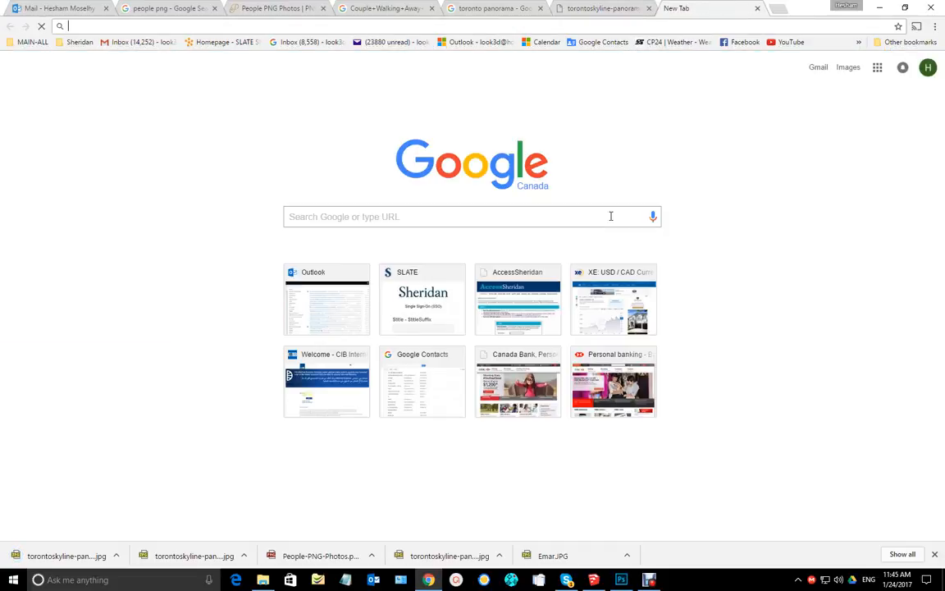
pyautogui.click(541, 212)
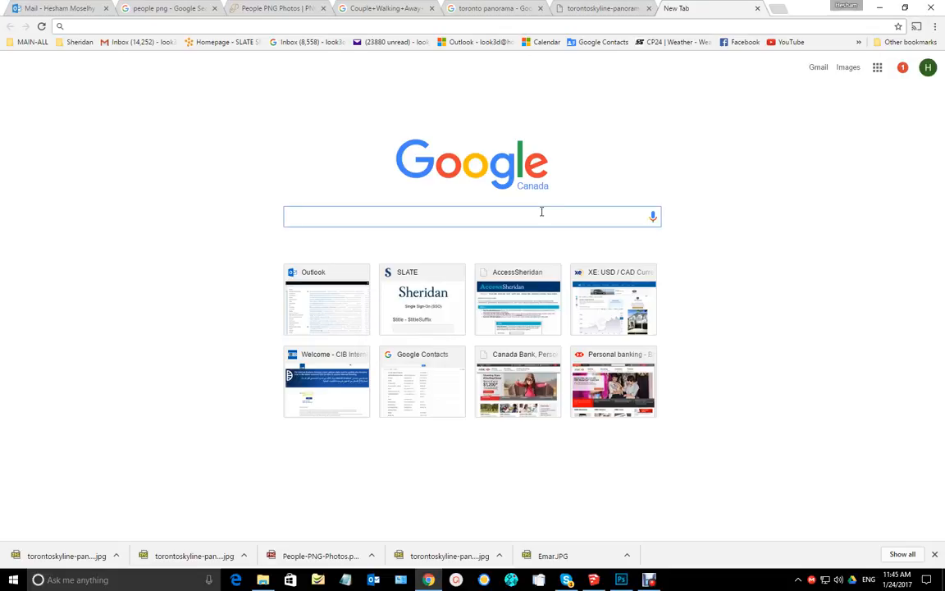
pyautogui.write('ent')
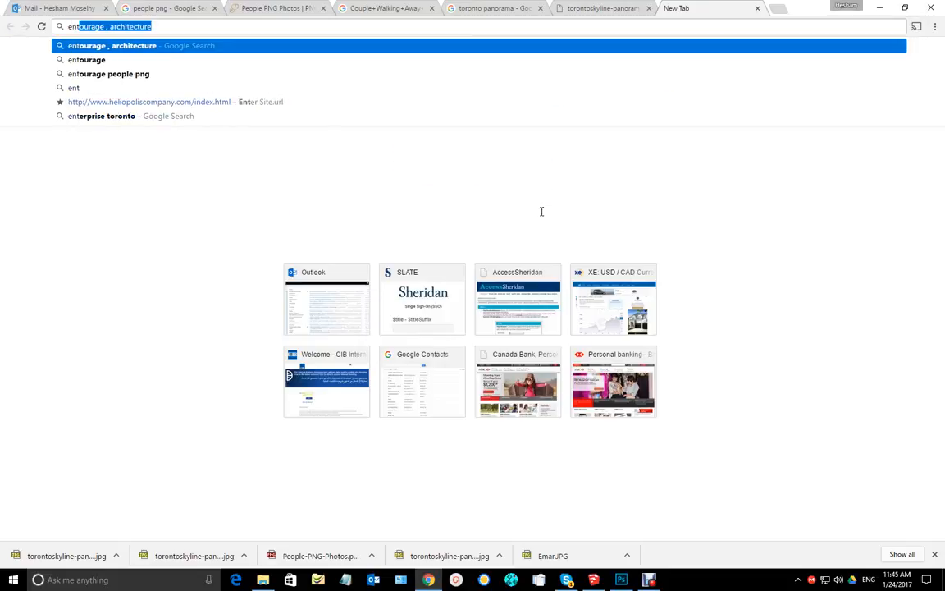
pyautogui.write('ourage')
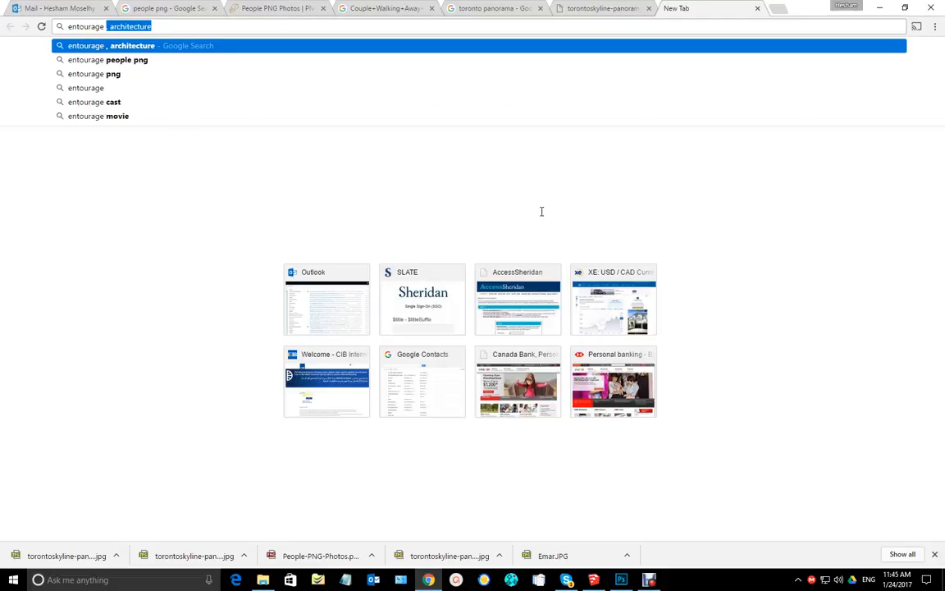
pyautogui.write(' people')
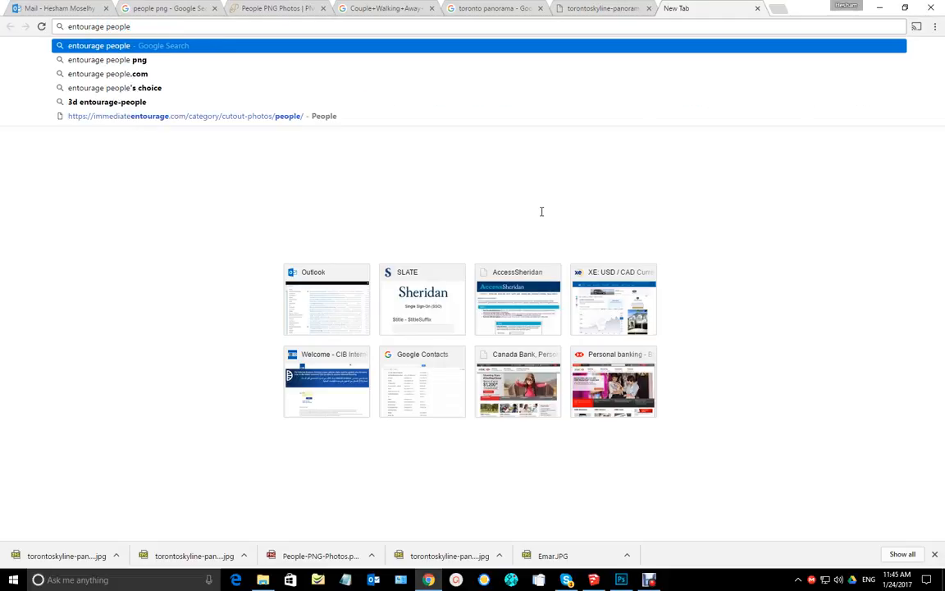
pyautogui.click(129, 60)
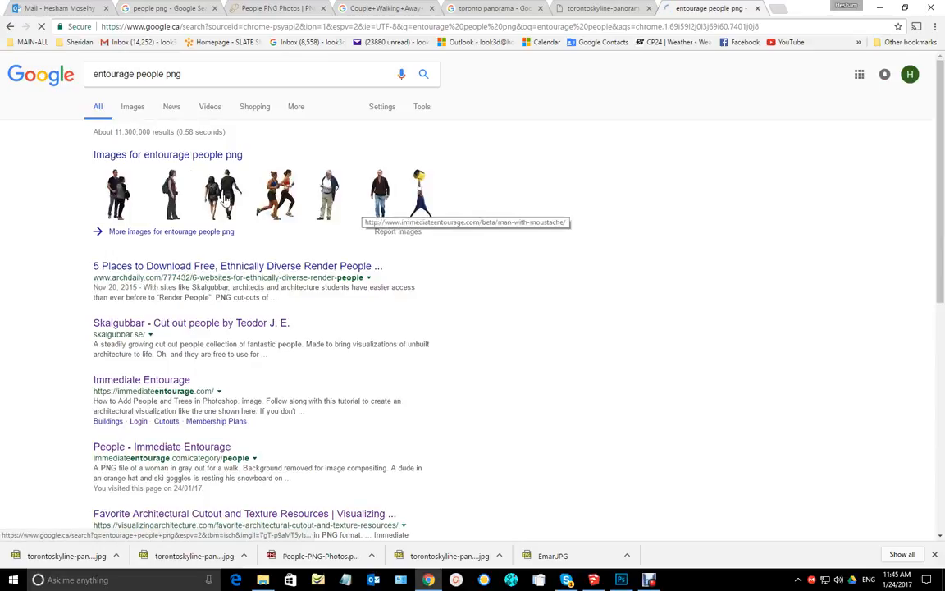
pyautogui.click(186, 154)
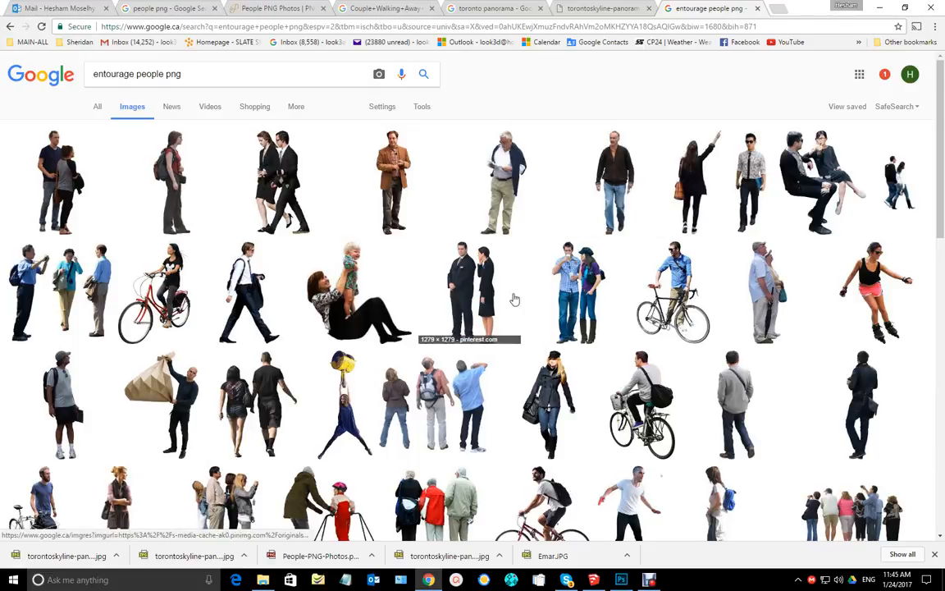
pyautogui.scroll(-3, 449, 269)
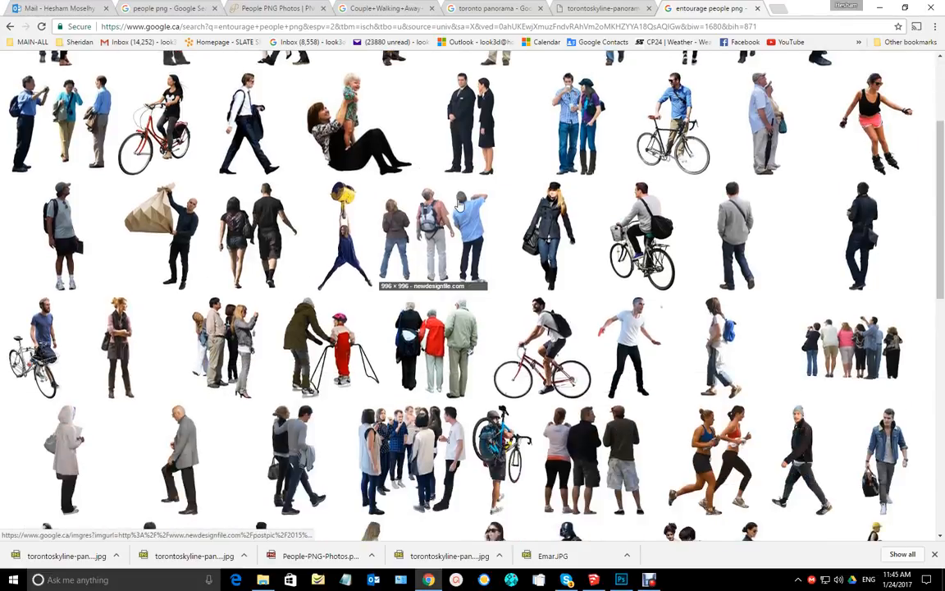
pyautogui.scroll(-2, 664, 242)
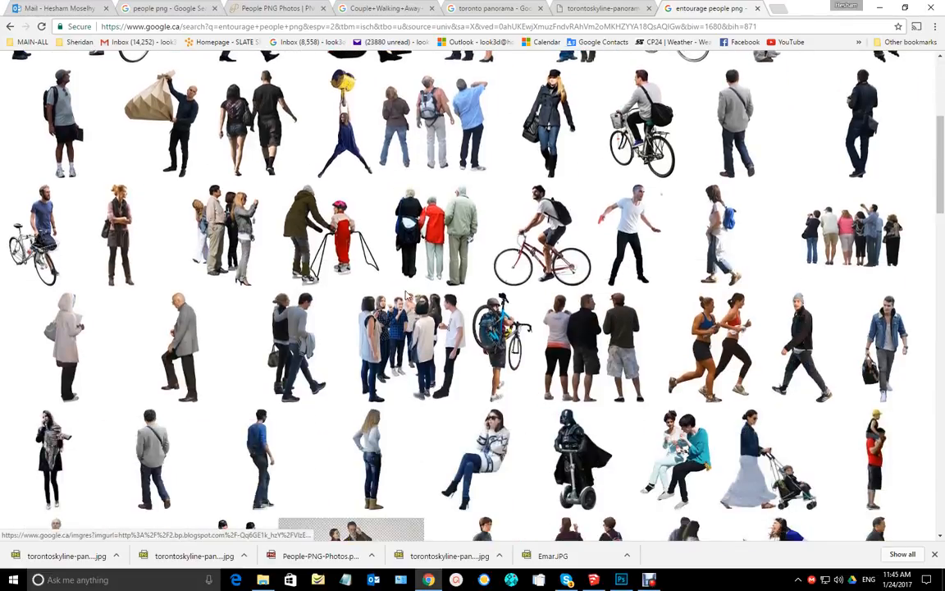
pyautogui.scroll(-3, 673, 221)
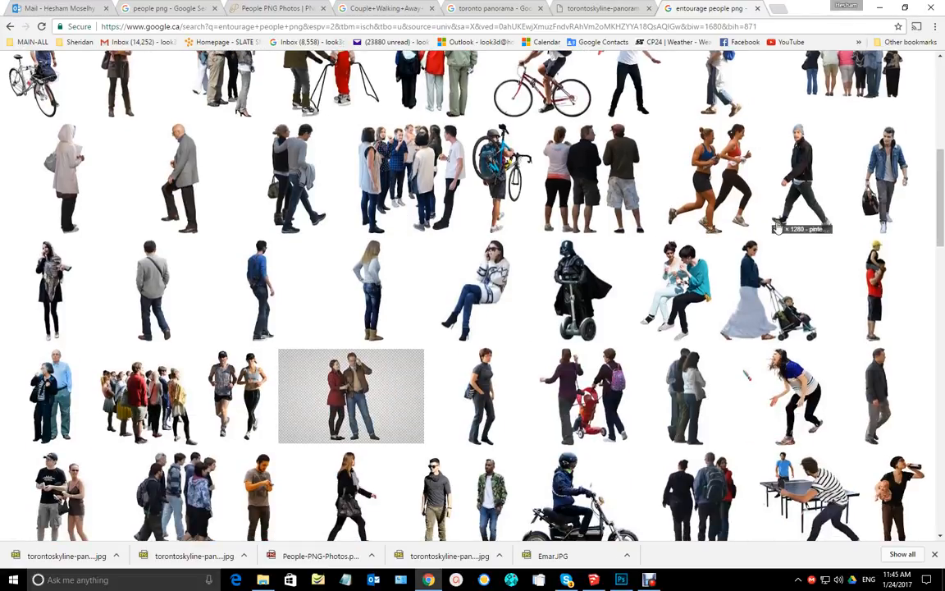
pyautogui.scroll(8, 586, 304)
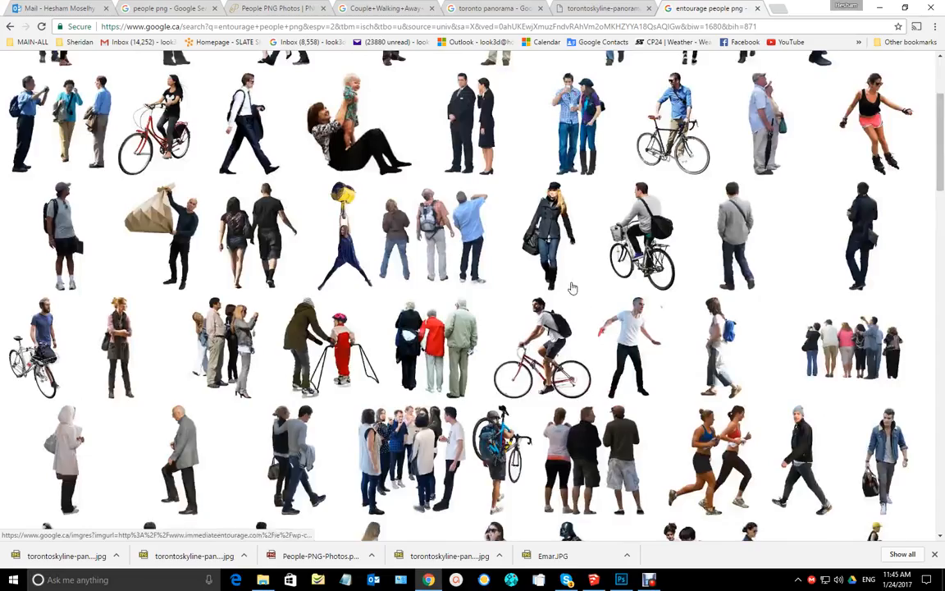
pyautogui.click(174, 76)
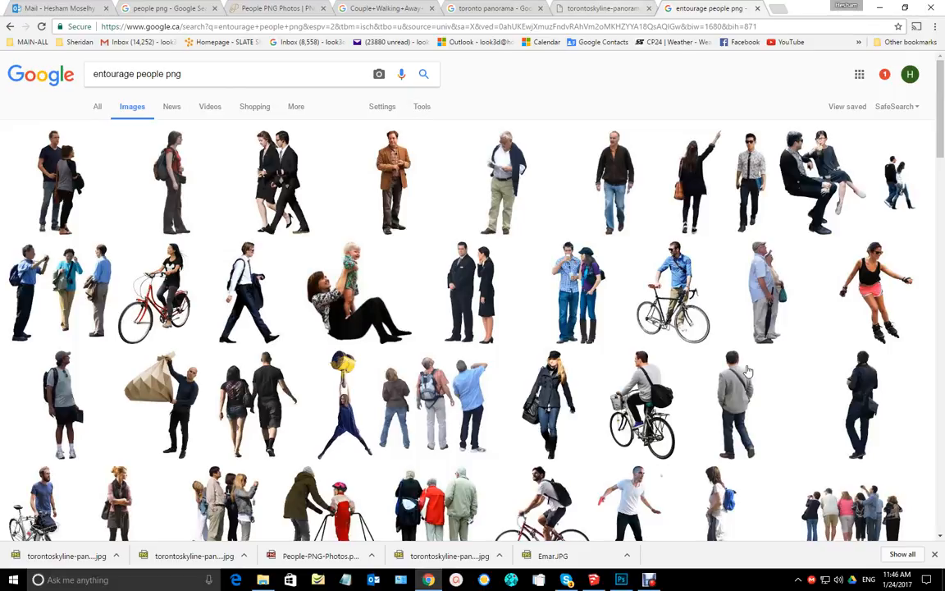
# Open the full-size walking couple from the PNG Mart page and save it as People-PNG-Photos in the Elevations in Pshop tutorial folder.
pyautogui.click(592, 6)
pyautogui.hotkey('ctrl', 'shift', 'Tab')
pyautogui.hotkey('ctrl', 'shift', 'Tab')
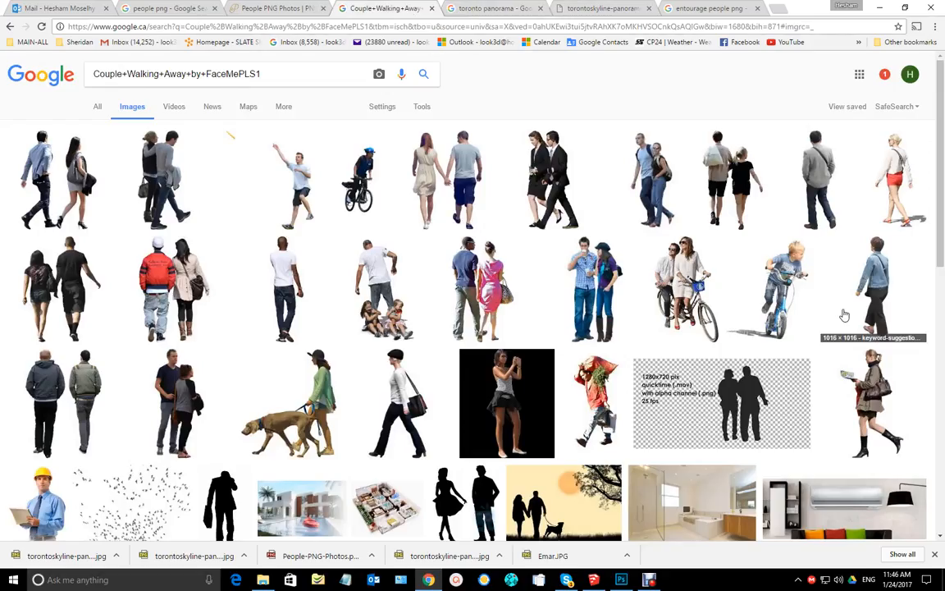
pyautogui.click(277, 9)
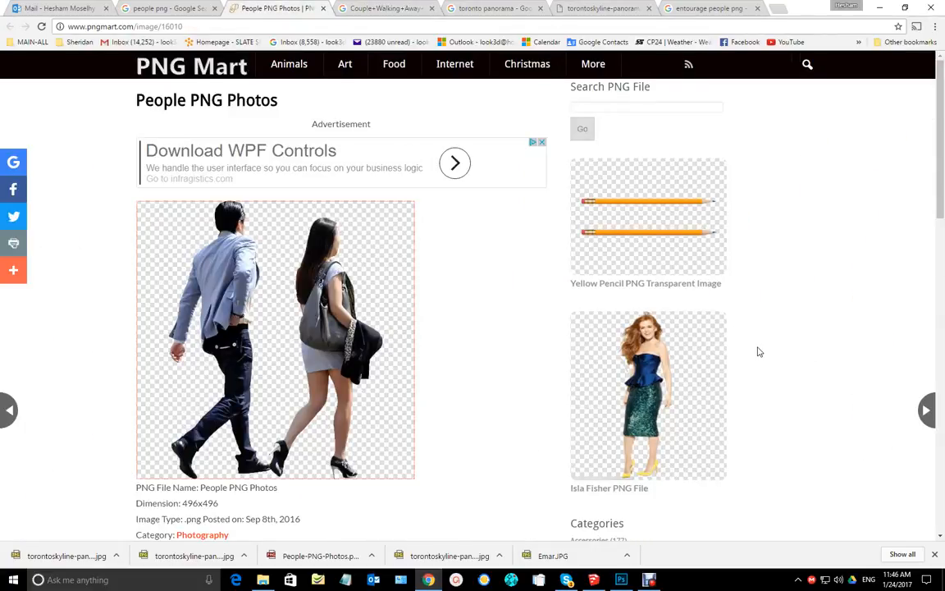
pyautogui.click(281, 344)
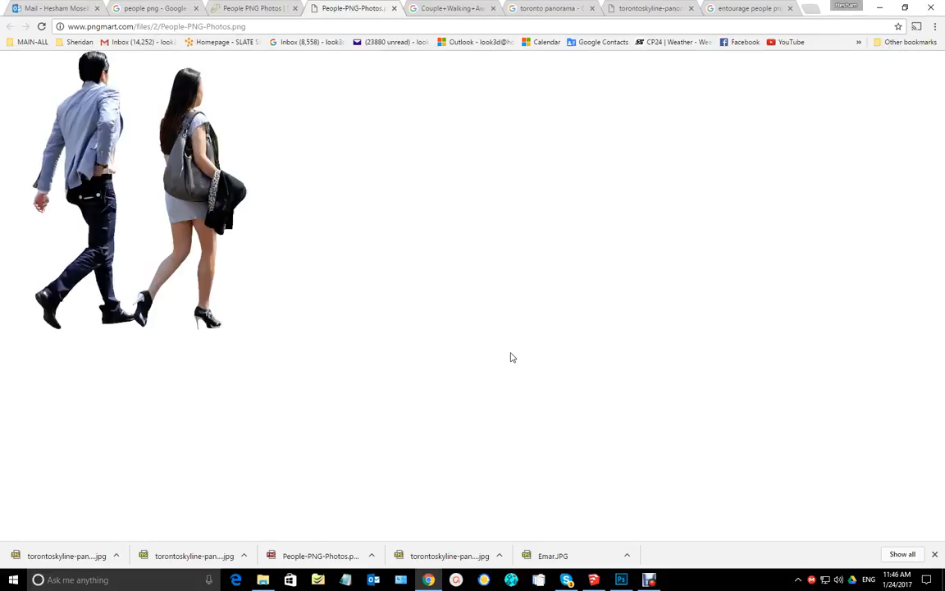
pyautogui.rightClick(128, 152)
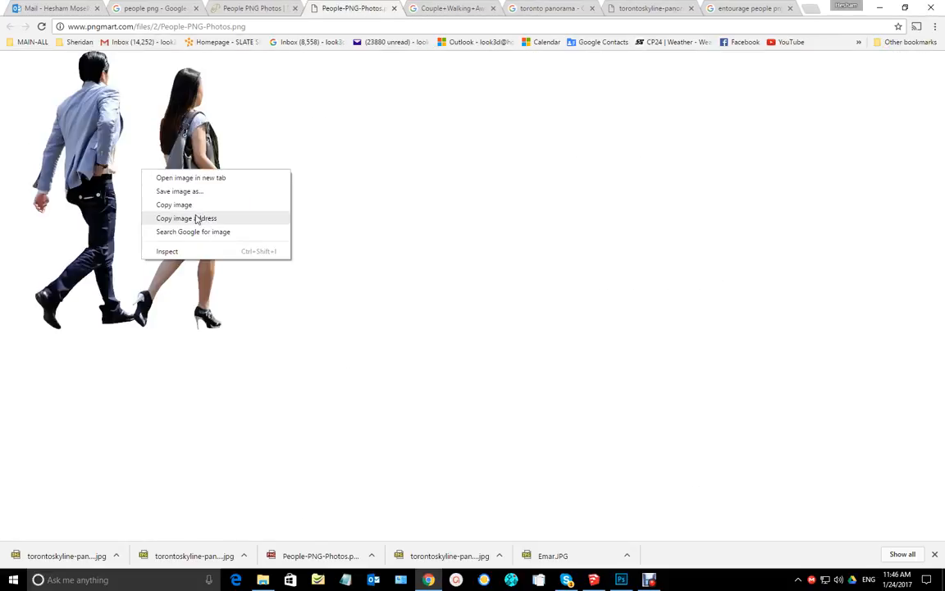
pyautogui.click(191, 194)
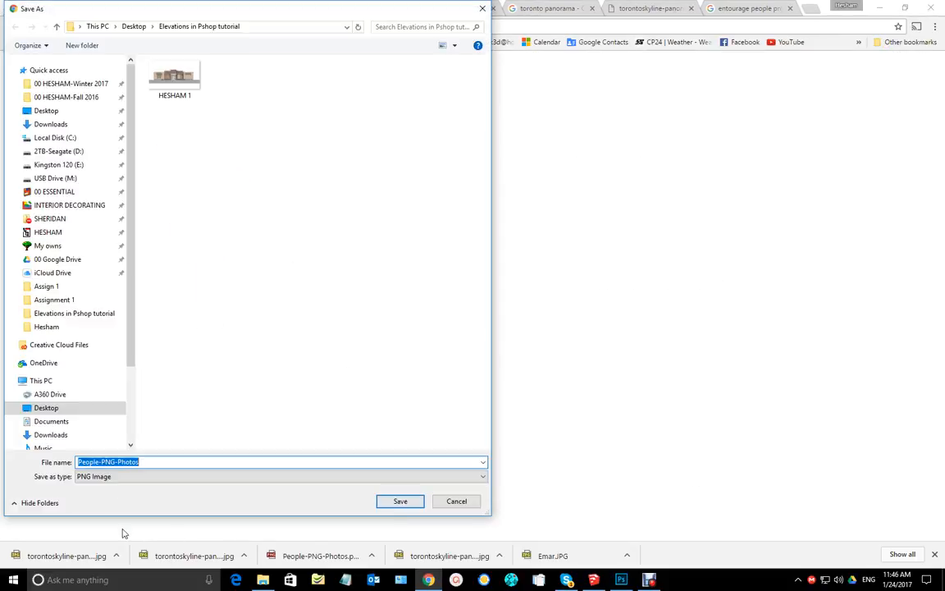
pyautogui.click(401, 501)
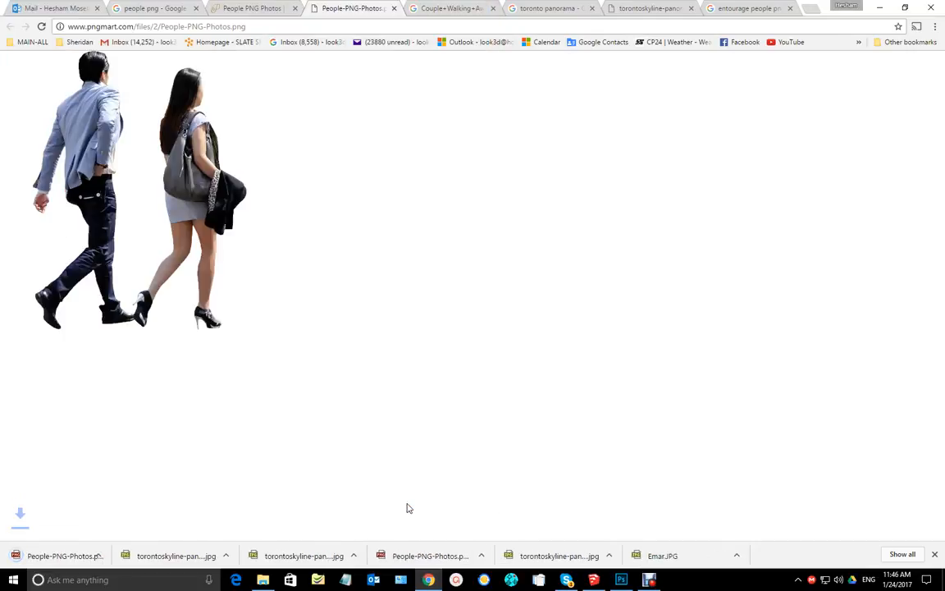
# Switch to Photoshop and place torontoskyline-panorama from the Elevations in Pshop tutorial folder into the HESHAM 1 document, scaled to about 68%.
pyautogui.click(882, 7)
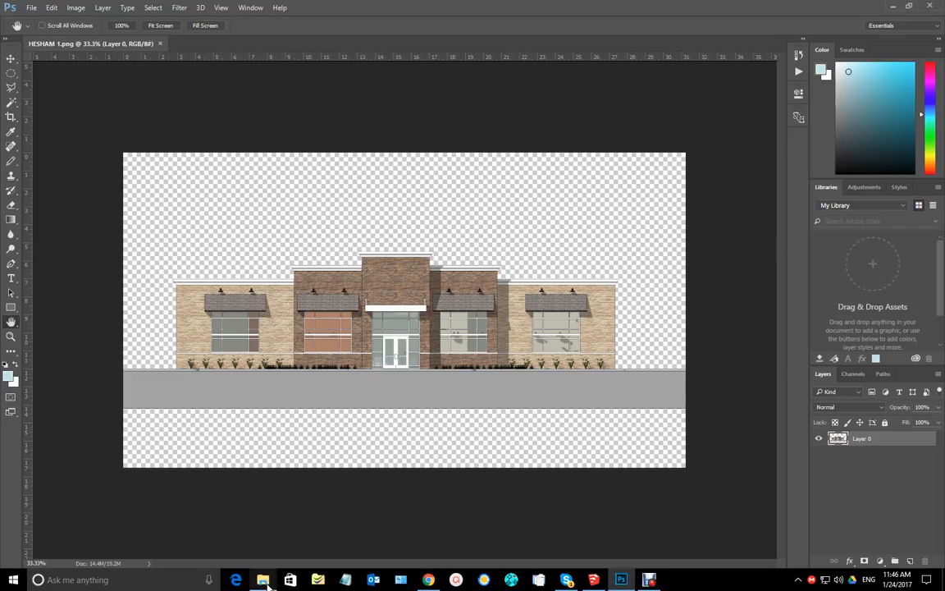
pyautogui.click(263, 580)
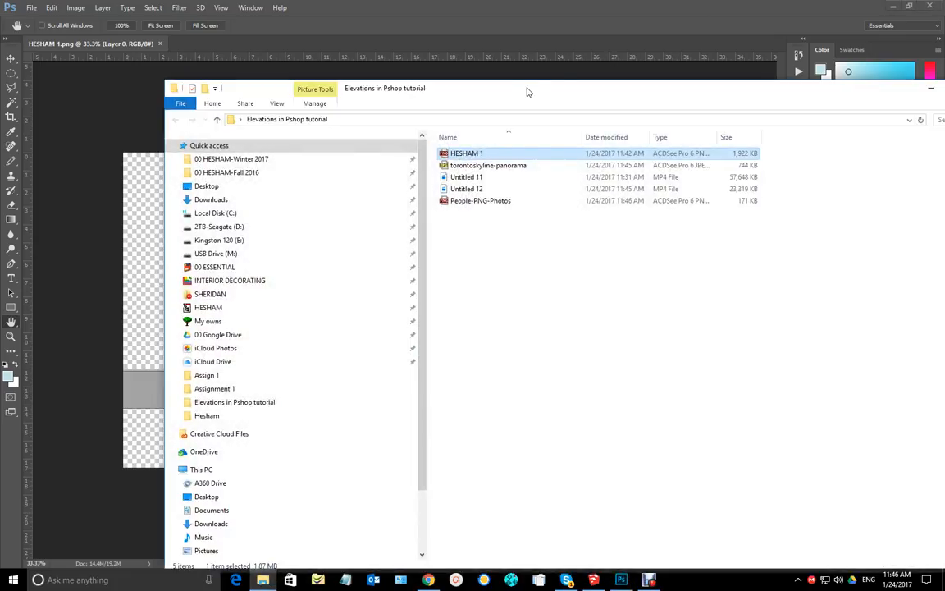
pyautogui.moveTo(521, 94); pyautogui.dragTo(737, 107)
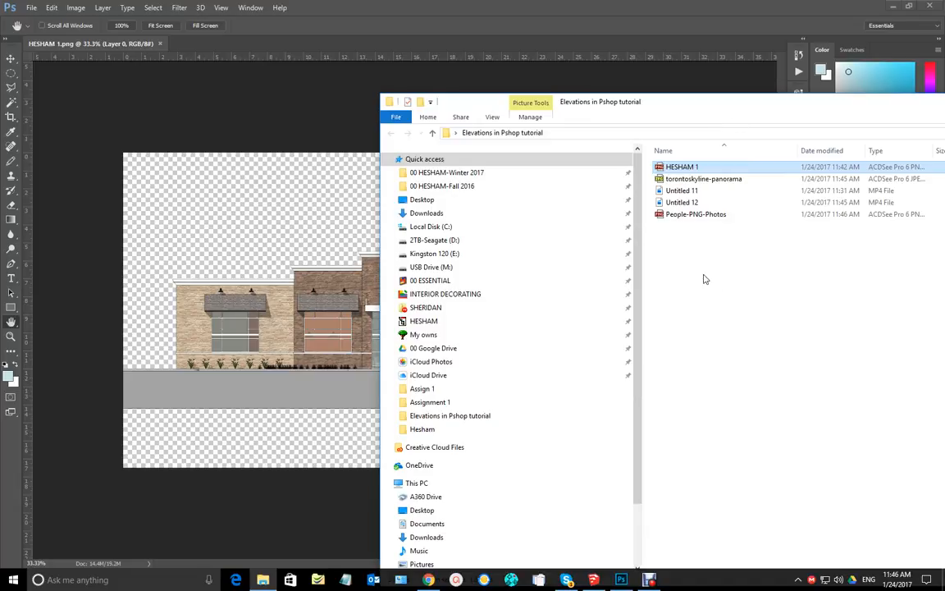
pyautogui.click(667, 180)
pyautogui.moveTo(662, 182); pyautogui.dragTo(320, 355)
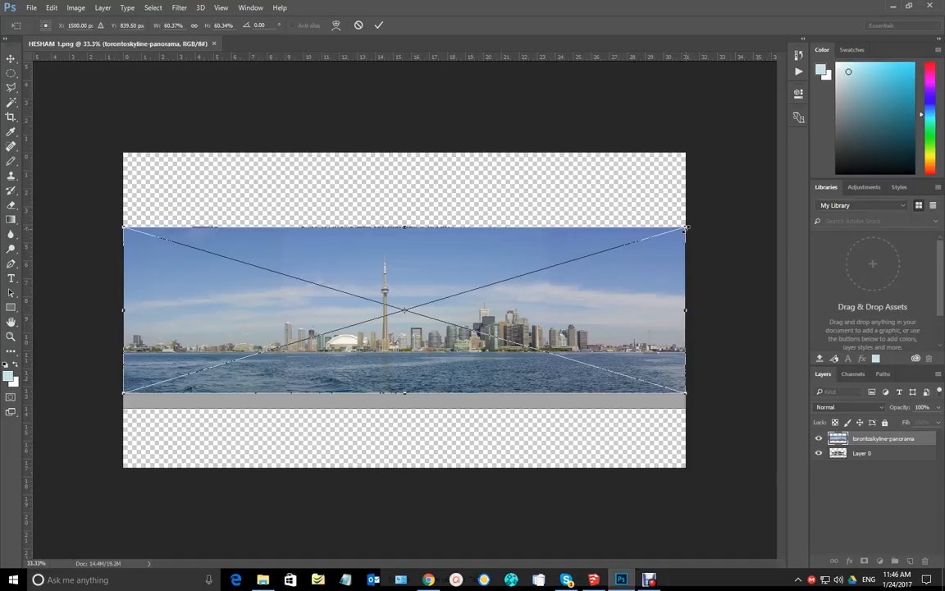
pyautogui.moveTo(685, 227); pyautogui.dragTo(741, 152)
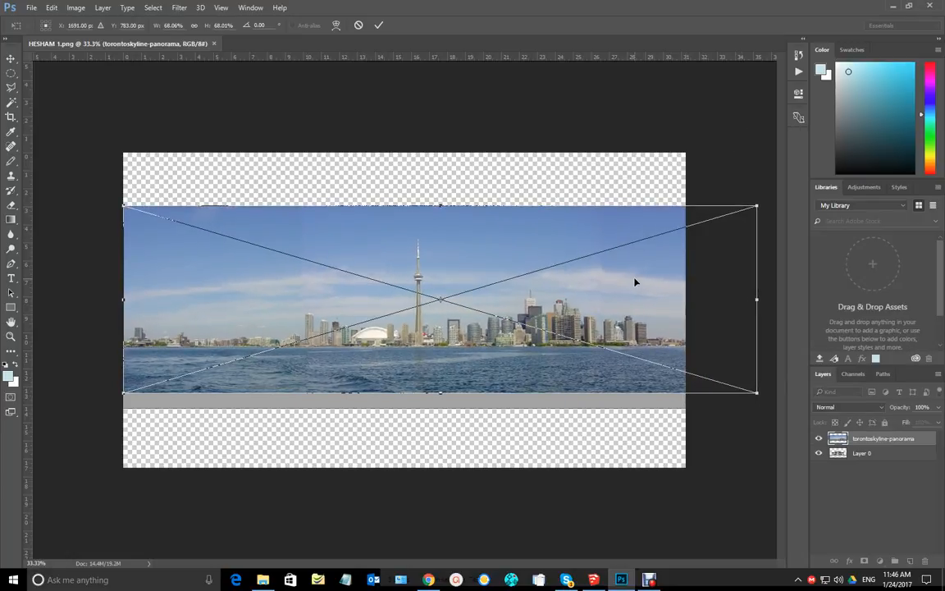
pyautogui.press('Return')
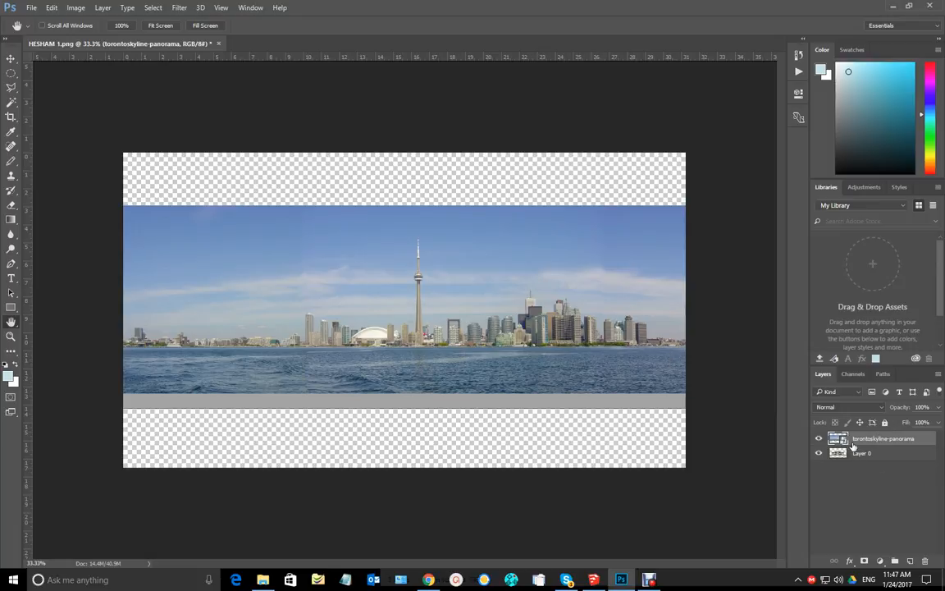
# Put the torontoskyline-panorama layer beneath Layer 0 and shift the skyline left and slightly down behind the building.
pyautogui.moveTo(839, 439); pyautogui.dragTo(836, 476)
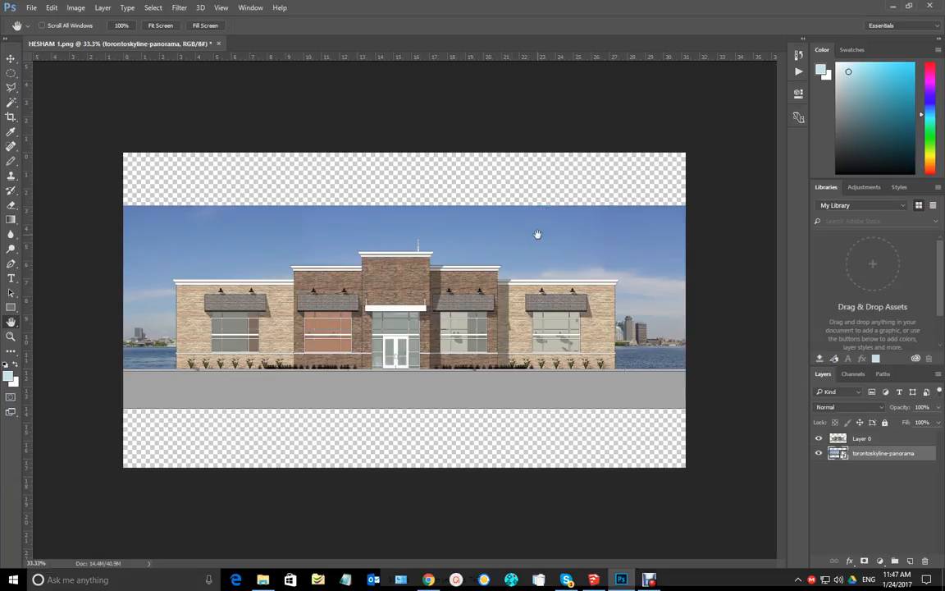
pyautogui.press('v')
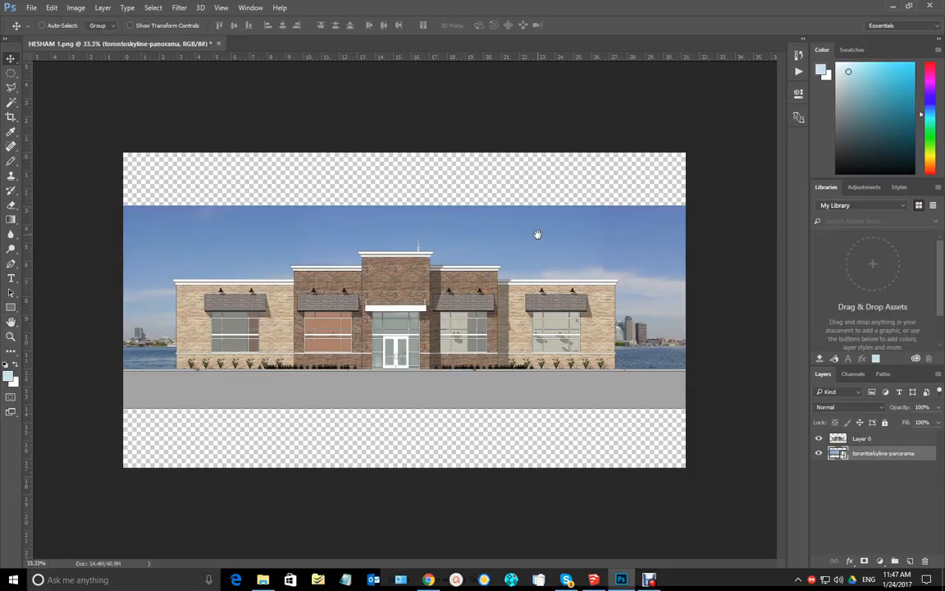
pyautogui.moveTo(606, 257); pyautogui.dragTo(509, 279)
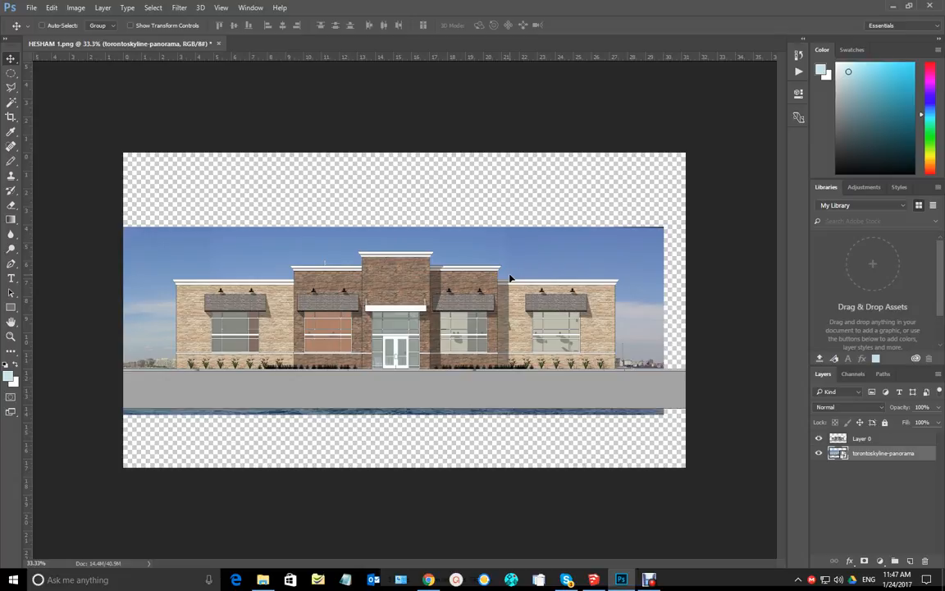
# Enlarge the skyline to about 110% with Free Transform and position it so the CN Tower rises above the building's left wing.
pyautogui.press('ctrl')
pyautogui.hotkey('ctrl', 't')
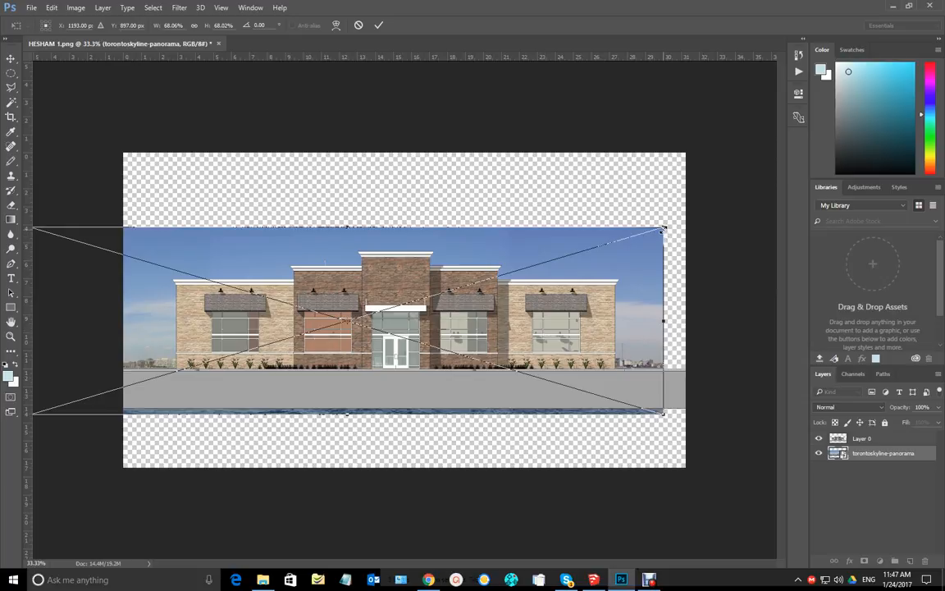
pyautogui.moveTo(664, 227); pyautogui.dragTo(810, 45)
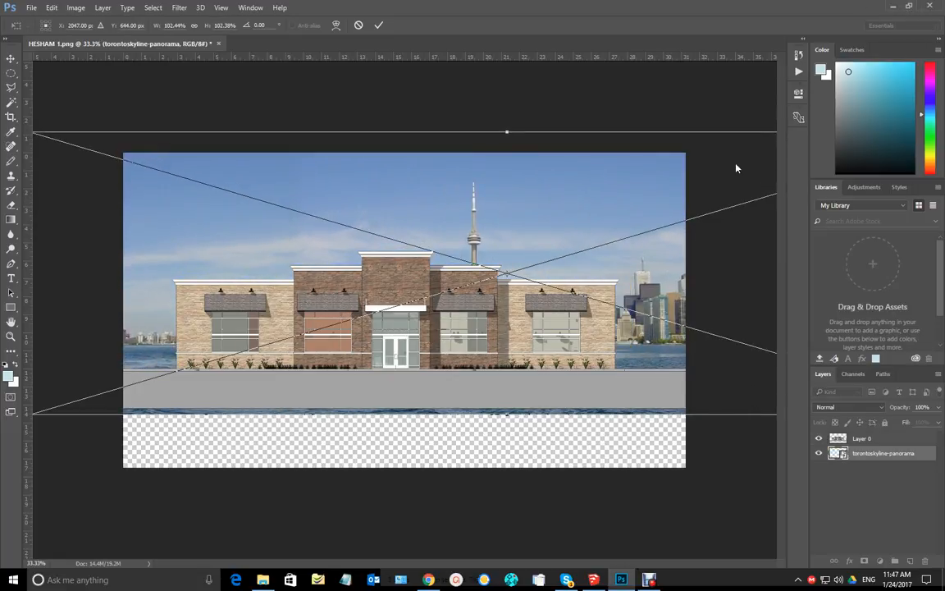
pyautogui.moveTo(674, 214); pyautogui.dragTo(382, 240)
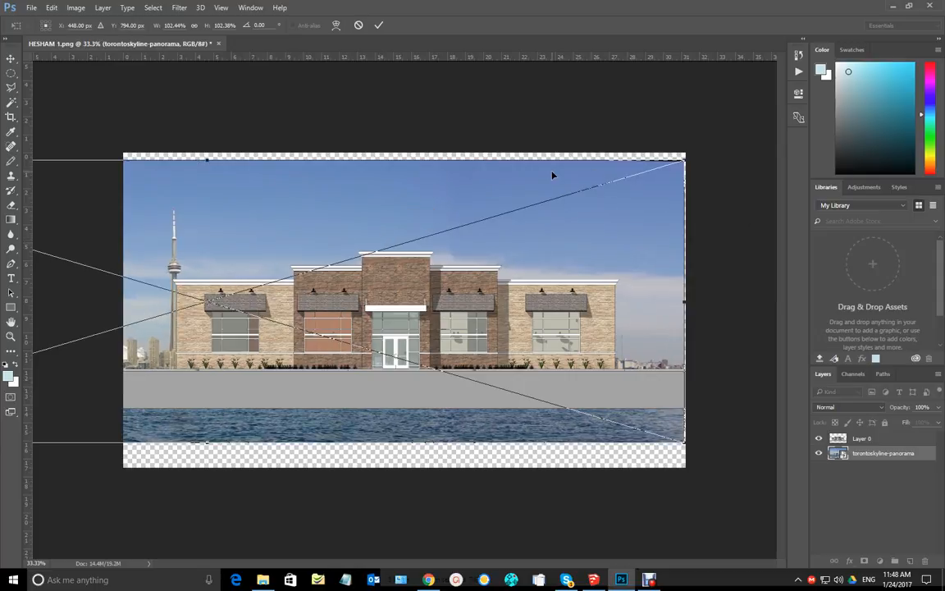
pyautogui.moveTo(684, 157); pyautogui.dragTo(750, 124)
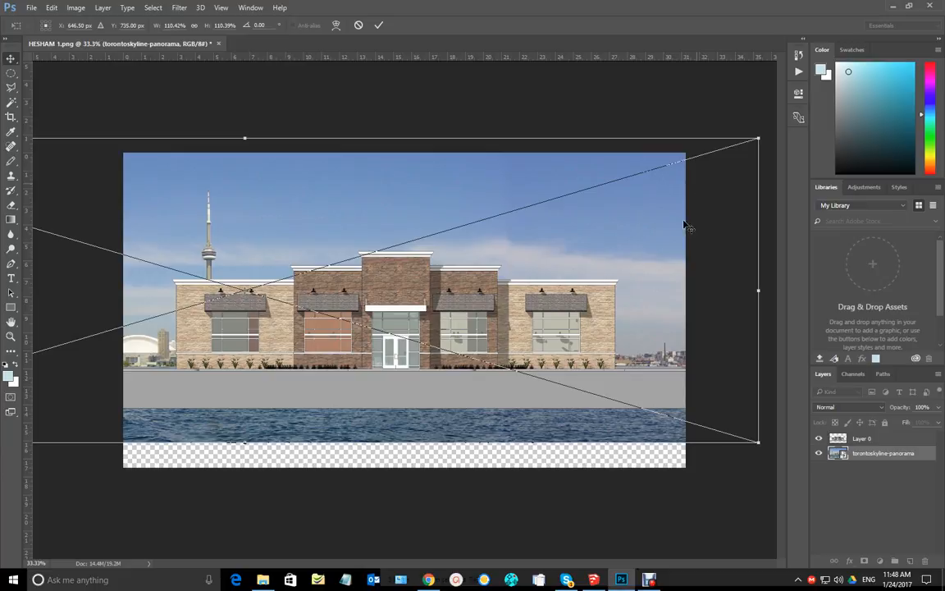
pyautogui.press('Return')
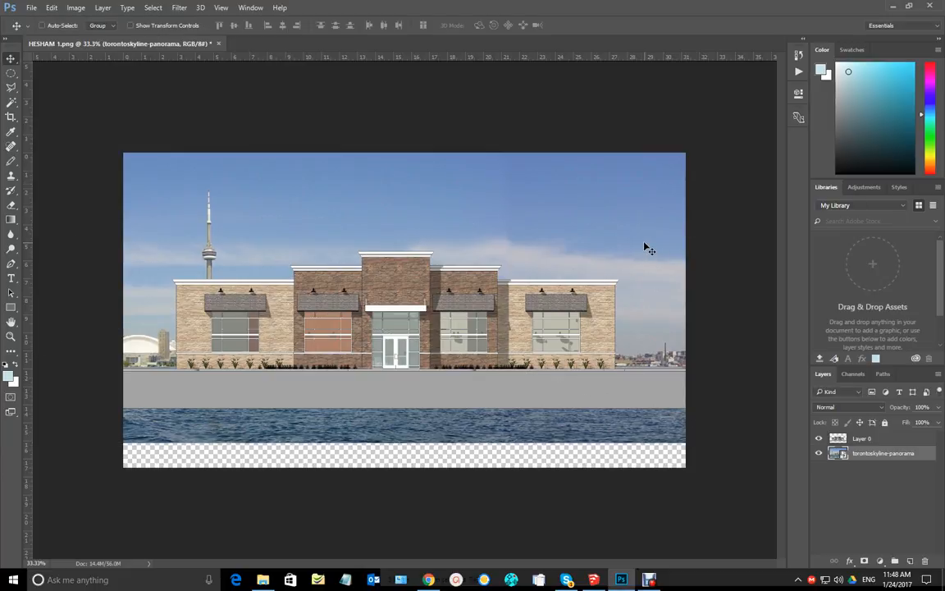
pyautogui.moveTo(644, 243); pyautogui.dragTo(647, 247)
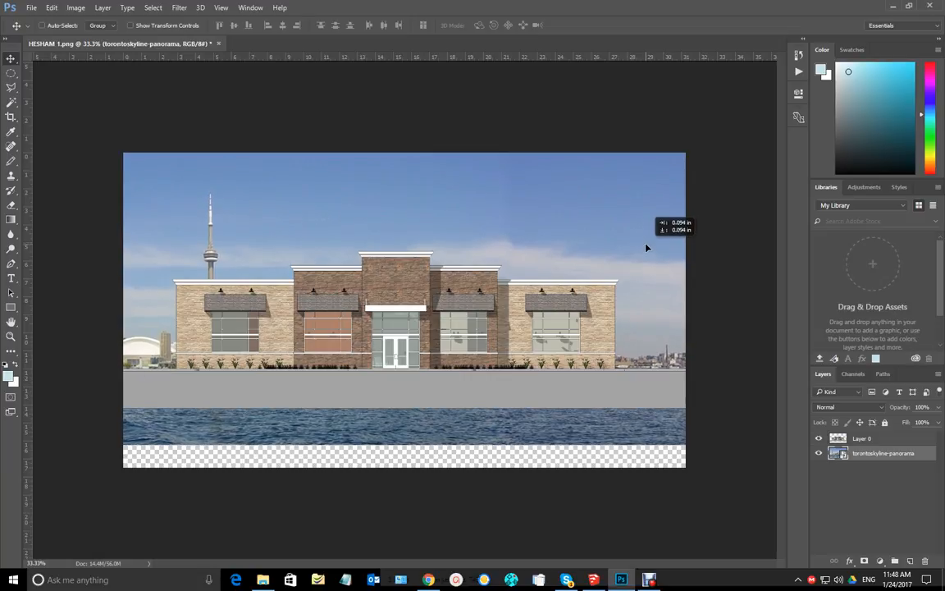
pyautogui.moveTo(646, 248); pyautogui.dragTo(646, 248)
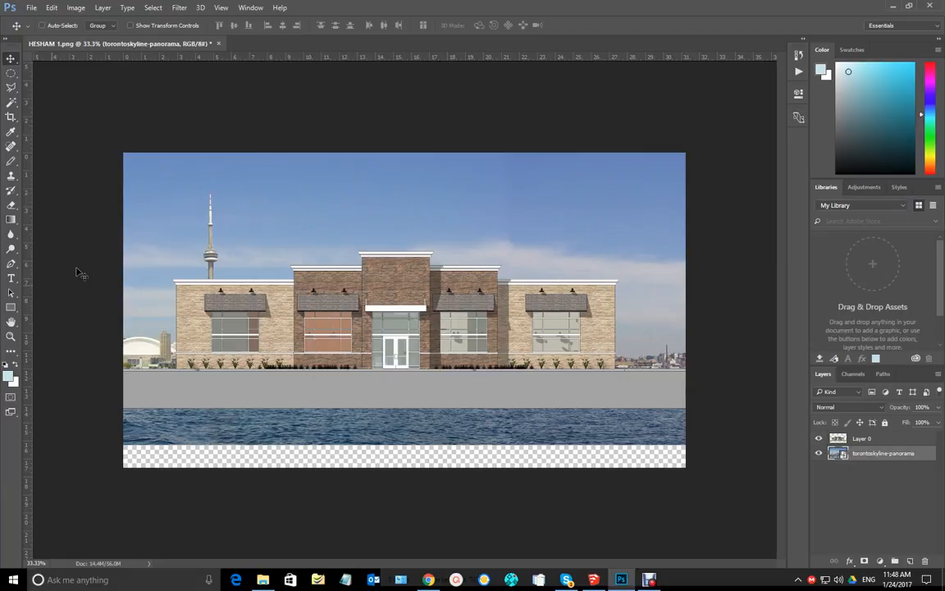
# Crop away the bottom of the canvas so that it ends within the grey pavement strip, removing the water and transparent area.
pyautogui.click(11, 117)
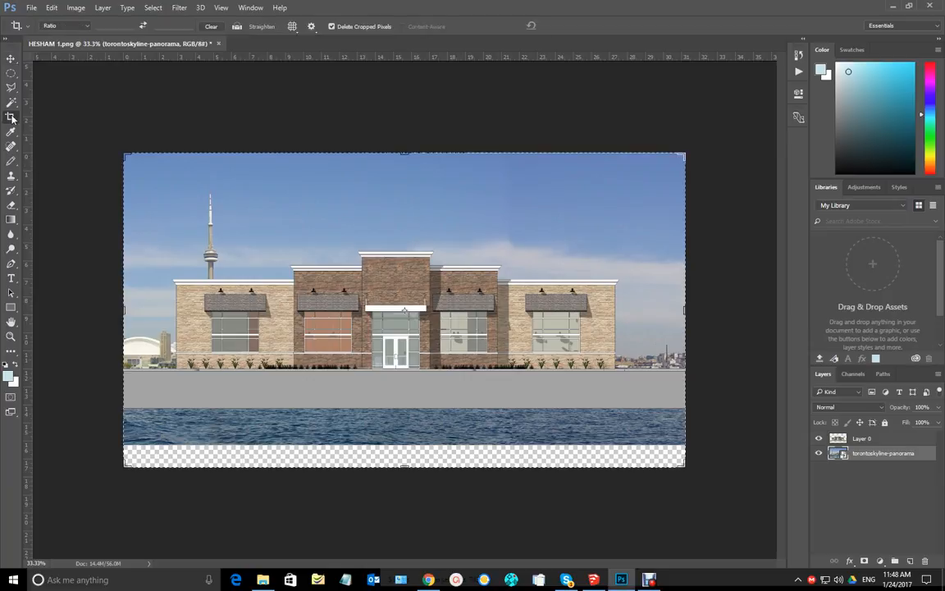
pyautogui.moveTo(405, 466); pyautogui.dragTo(407, 424)
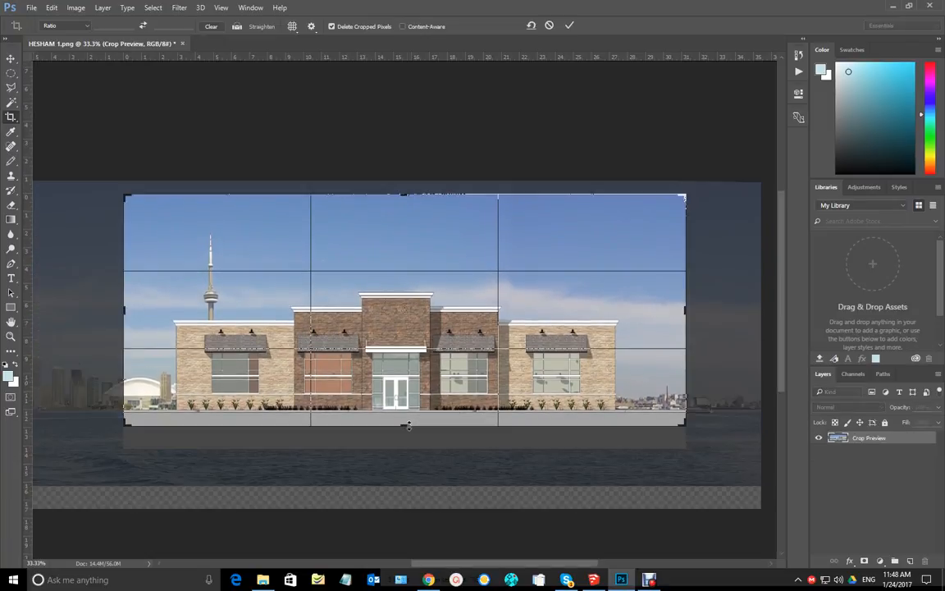
pyautogui.press('Return')
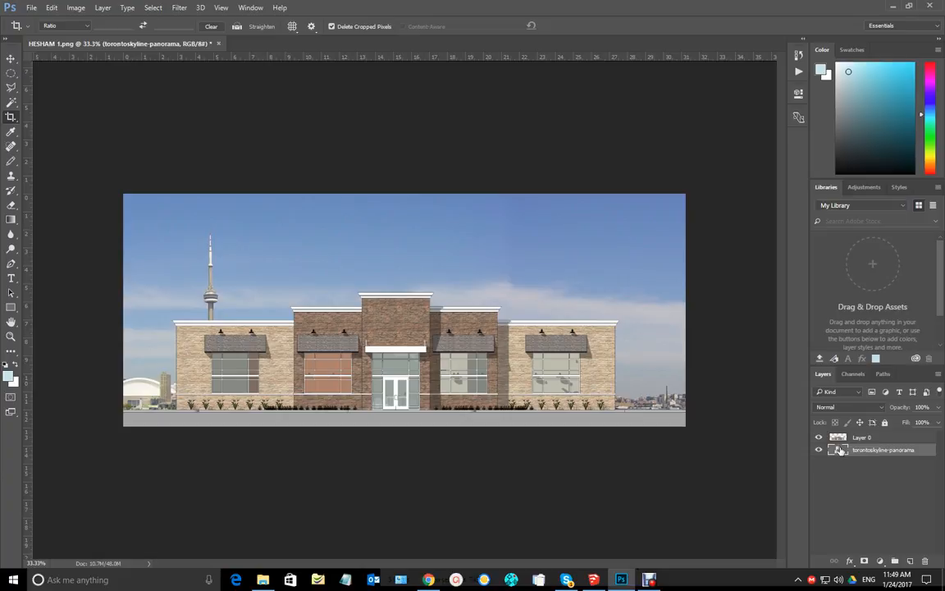
# Add a new layer directly above the skyline layer and set the foreground colour to light blue bee3e7.
pyautogui.click(910, 562)
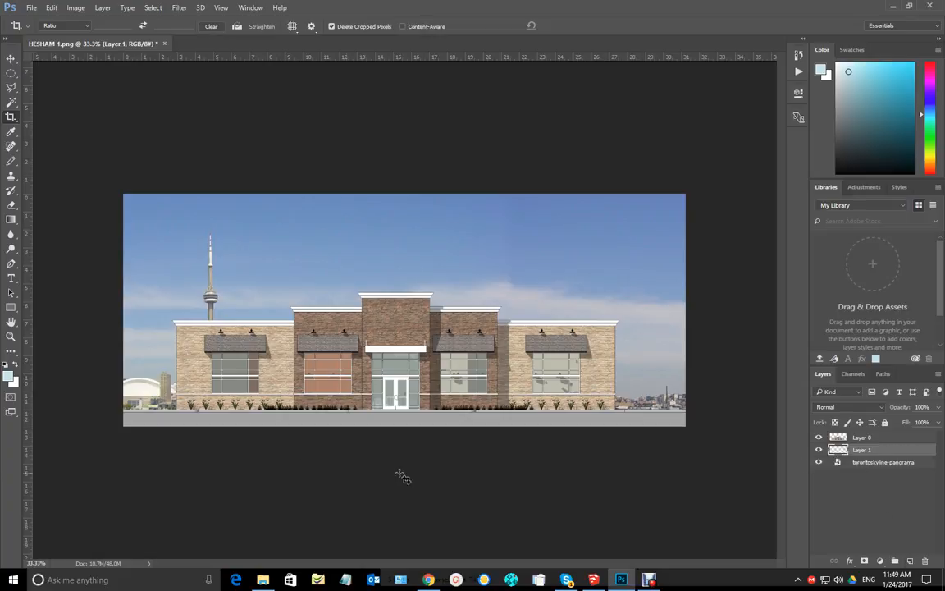
pyautogui.click(8, 375)
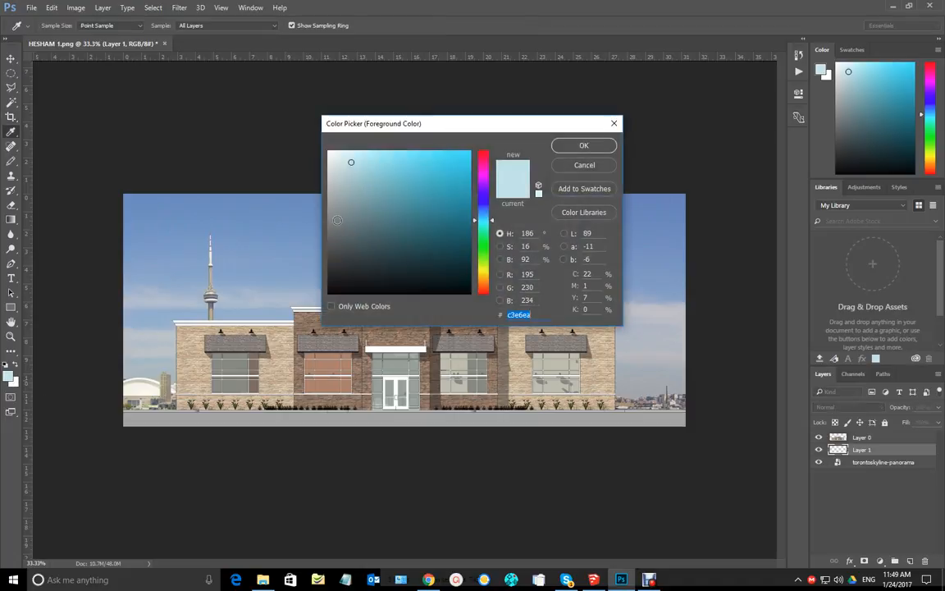
pyautogui.moveTo(368, 172); pyautogui.dragTo(352, 161)
pyautogui.click(584, 146)
pyautogui.press('c')
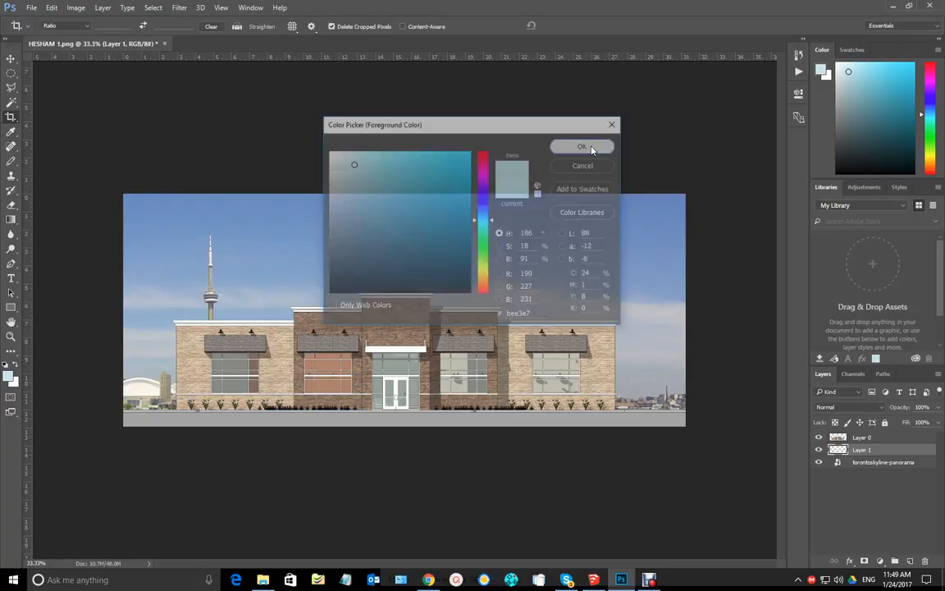
# Fill Layer 1 with the foreground colour in Normal mode at 100% opacity.
pyautogui.click(50, 7)
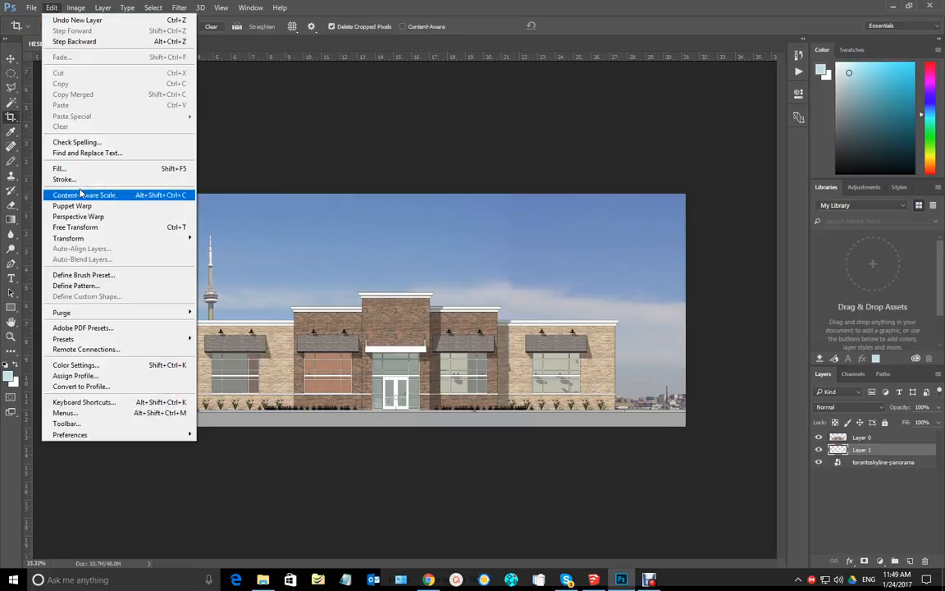
pyautogui.click(74, 168)
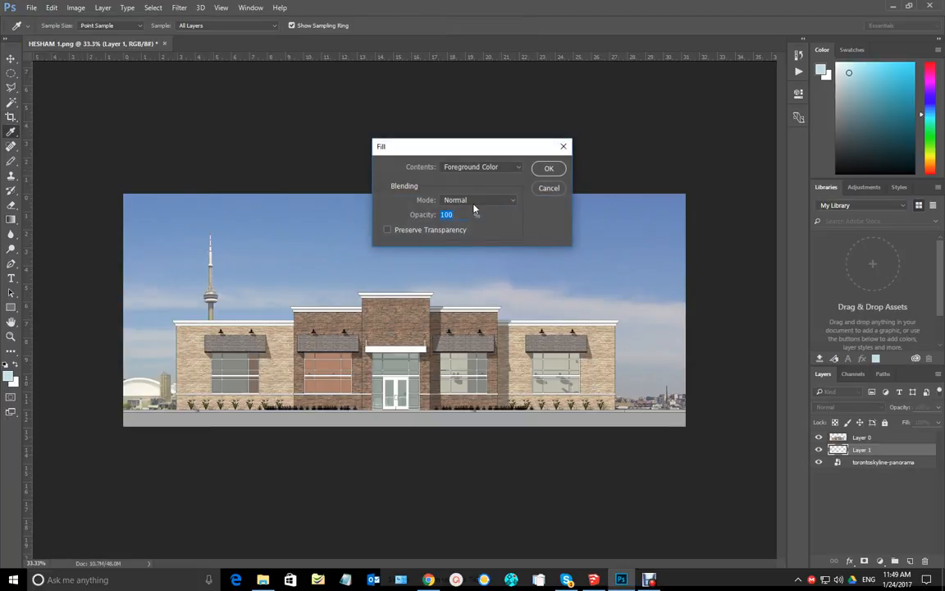
pyautogui.click(548, 169)
pyautogui.press('c')
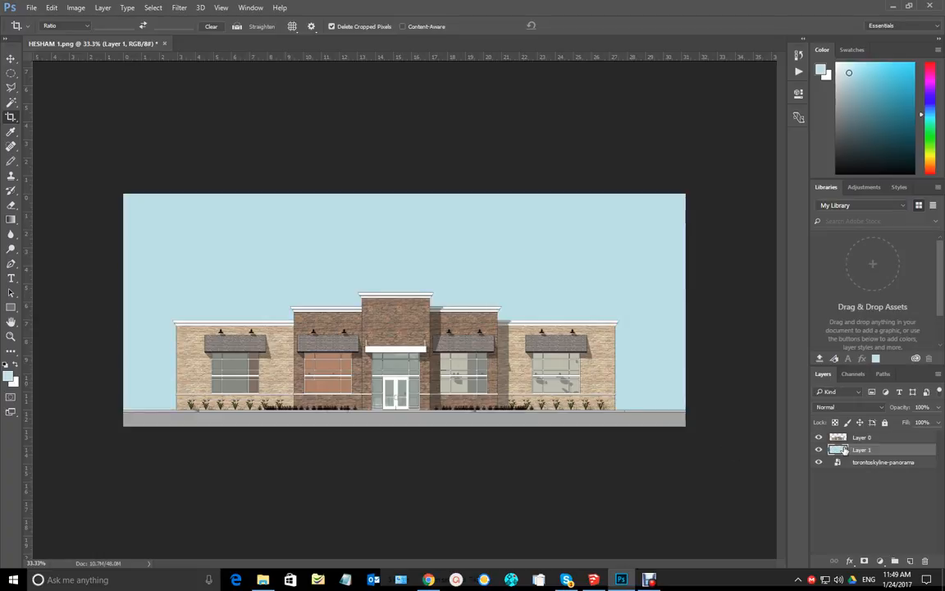
# Toggle the light blue layer's visibility to compare, and lower its opacity to 17%.
pyautogui.click(819, 450)
pyautogui.click(819, 451)
pyautogui.click(939, 407)
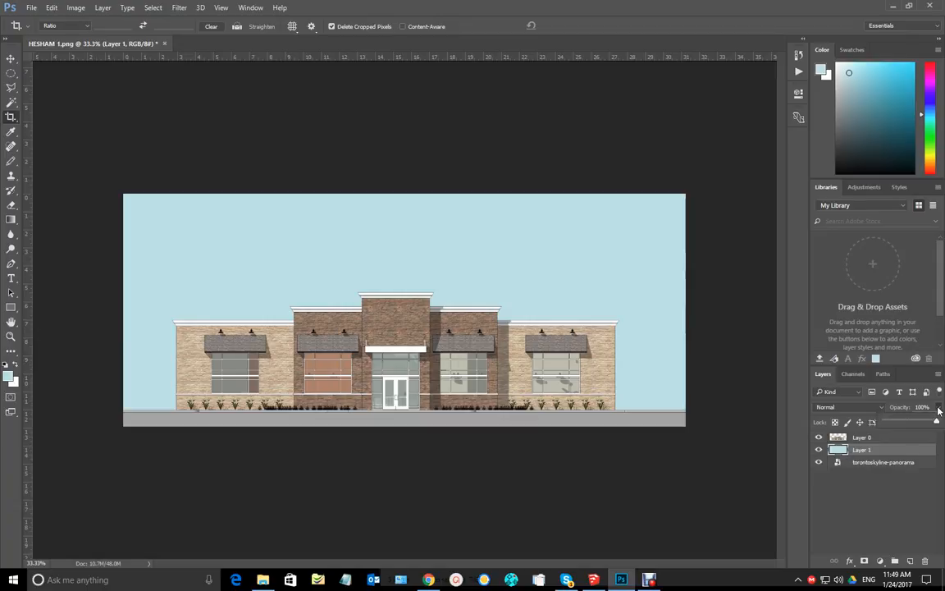
pyautogui.moveTo(927, 422); pyautogui.dragTo(900, 423)
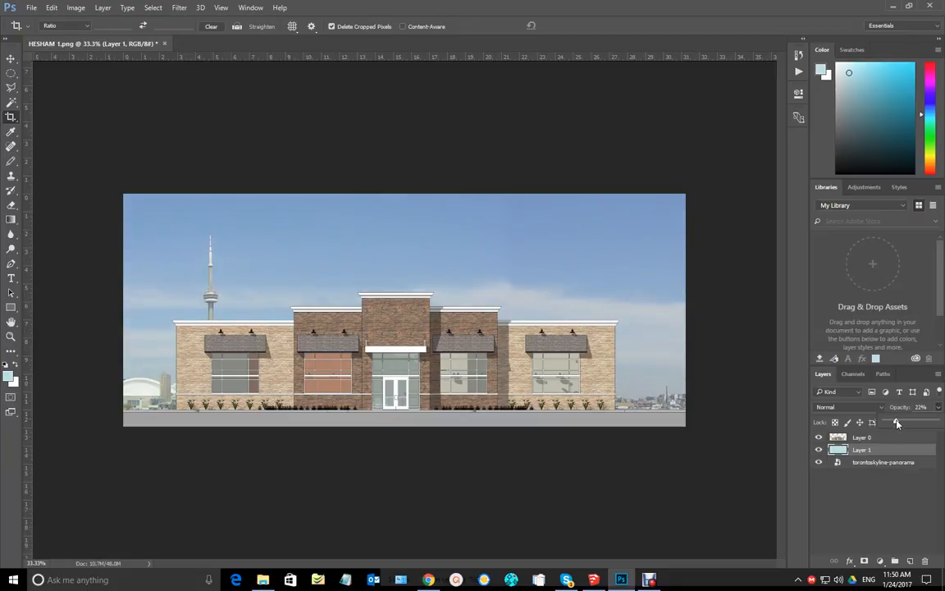
pyautogui.moveTo(897, 423); pyautogui.dragTo(894, 423)
# Place People-PNG-Photos from the tutorial folder into the elevation and move its layer above Layer 0.
pyautogui.click(270, 583)
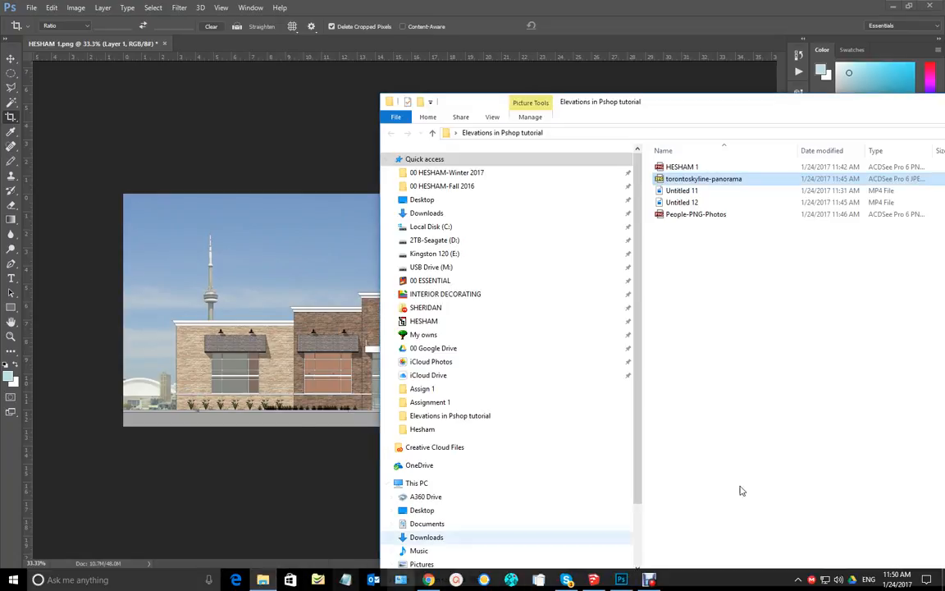
pyautogui.click(689, 215)
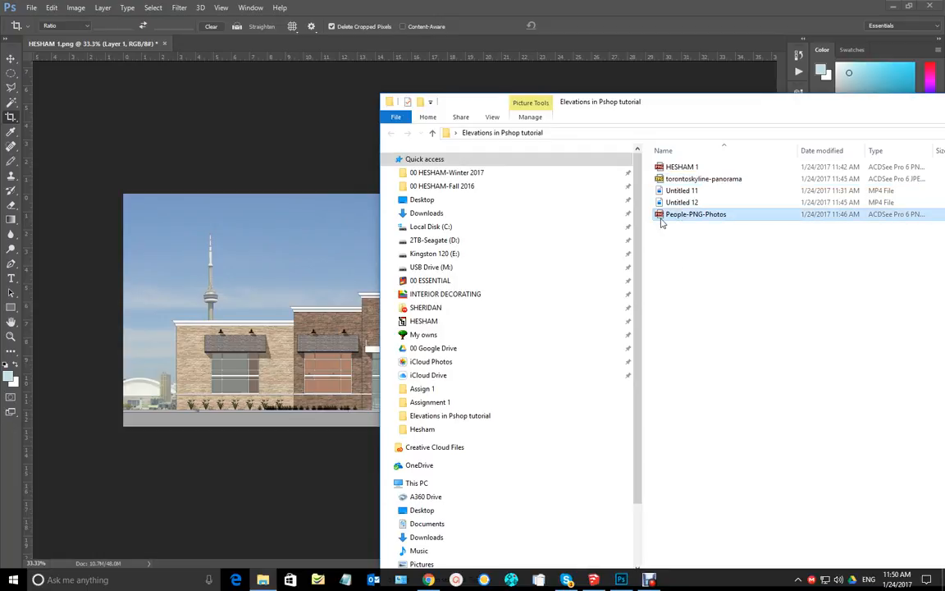
pyautogui.moveTo(658, 216); pyautogui.dragTo(329, 389)
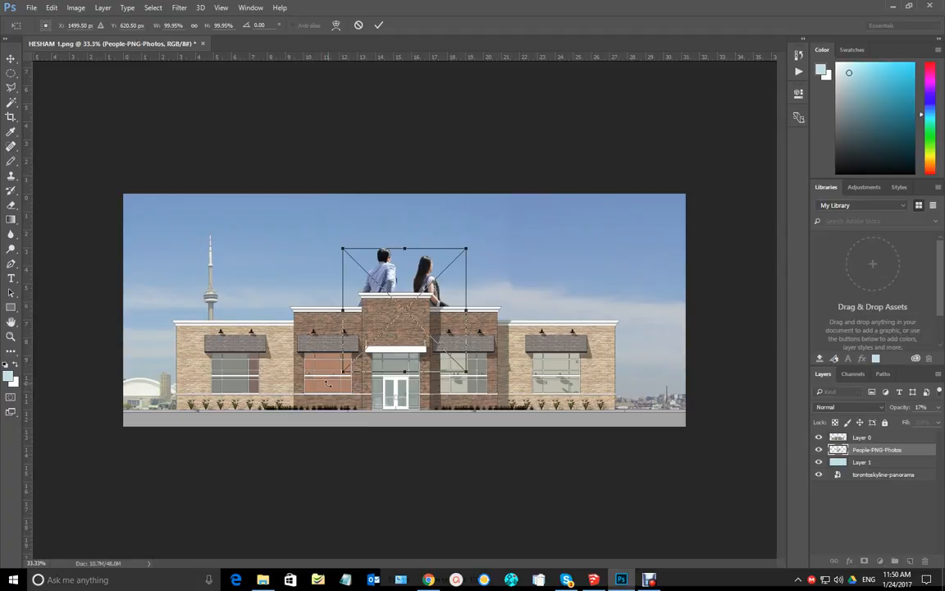
pyautogui.press('c')
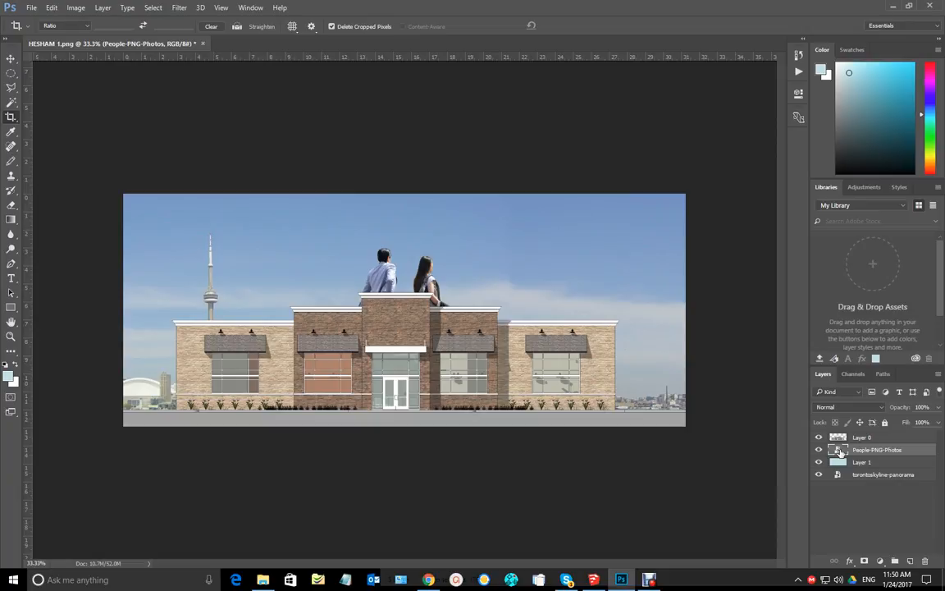
pyautogui.moveTo(840, 452); pyautogui.dragTo(842, 431)
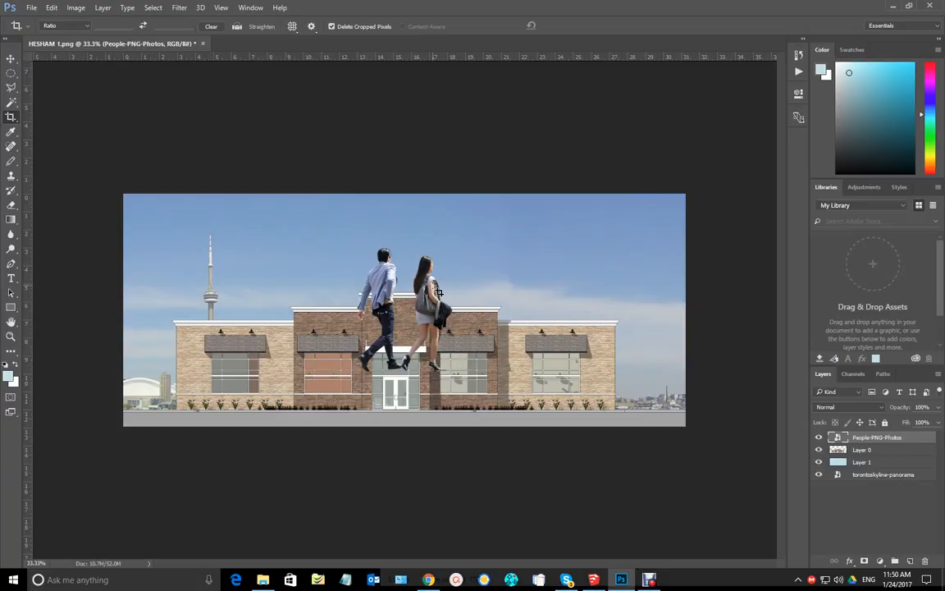
# Move the walking couple down to the building's ground line and scale them proportionally to 24.21%.
pyautogui.press('v')
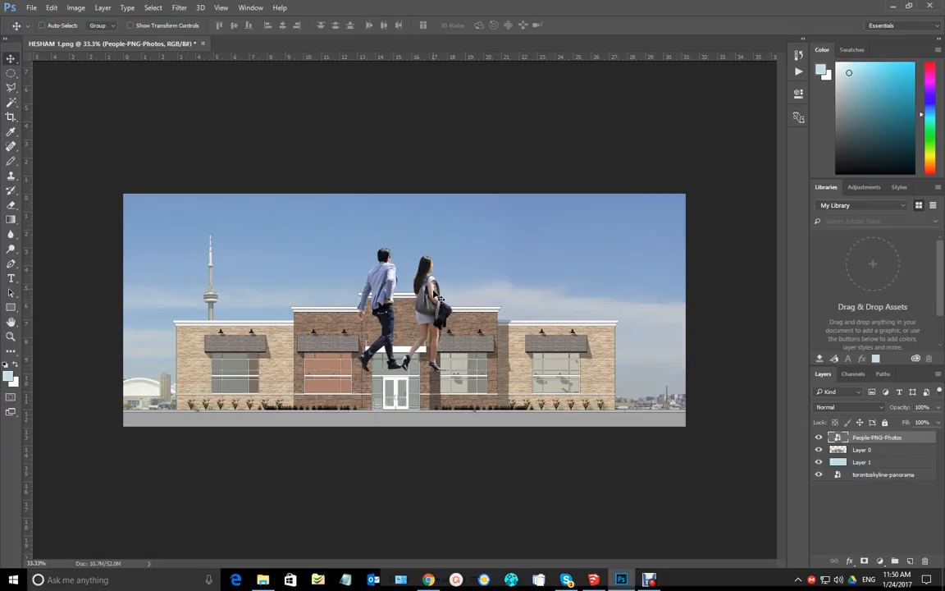
pyautogui.moveTo(429, 331); pyautogui.dragTo(431, 368)
pyautogui.hotkey('ctrl', 't')
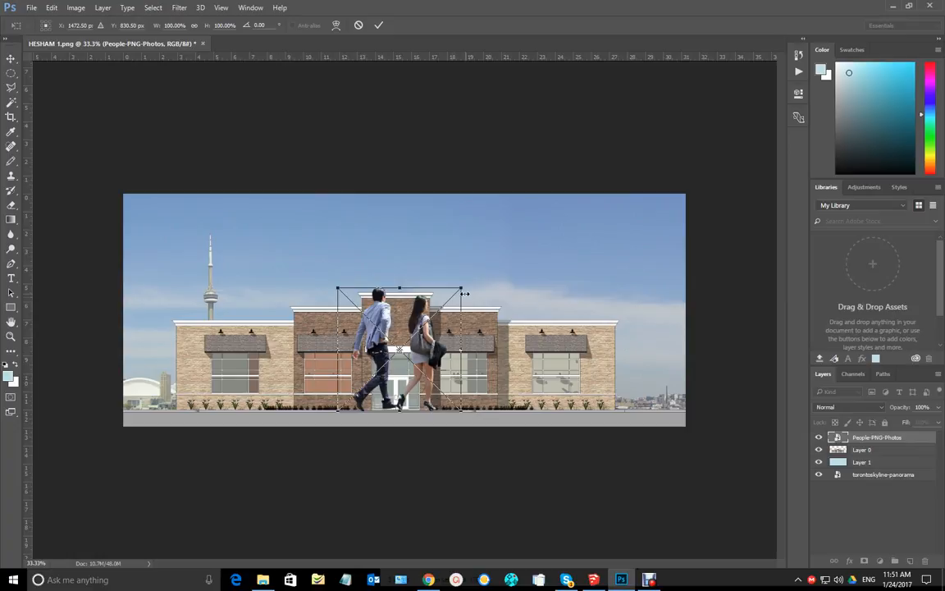
pyautogui.moveTo(462, 289); pyautogui.dragTo(368, 379)
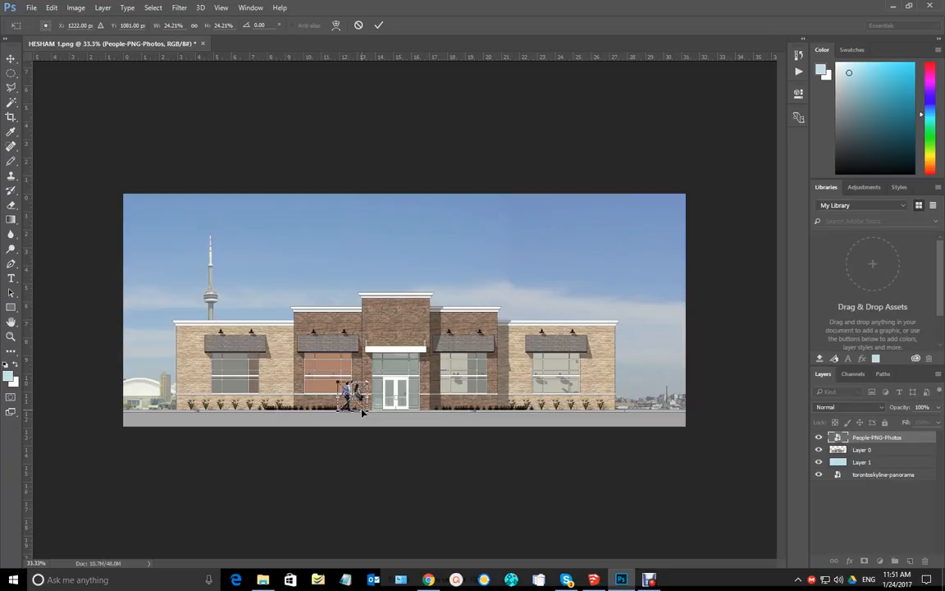
# Position the couple in front of the entrance doors with their feet on the ground line.
pyautogui.keyDown('alt'); pyautogui.scroll(2, 362, 411); pyautogui.keyUp('alt')
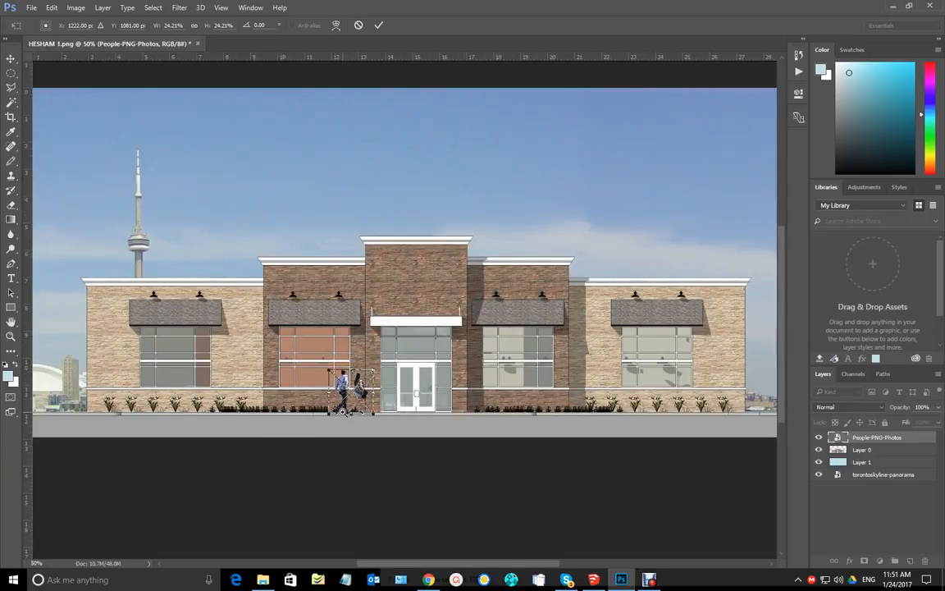
pyautogui.keyDown('alt'); pyautogui.scroll(4, 346, 389); pyautogui.keyUp('alt')
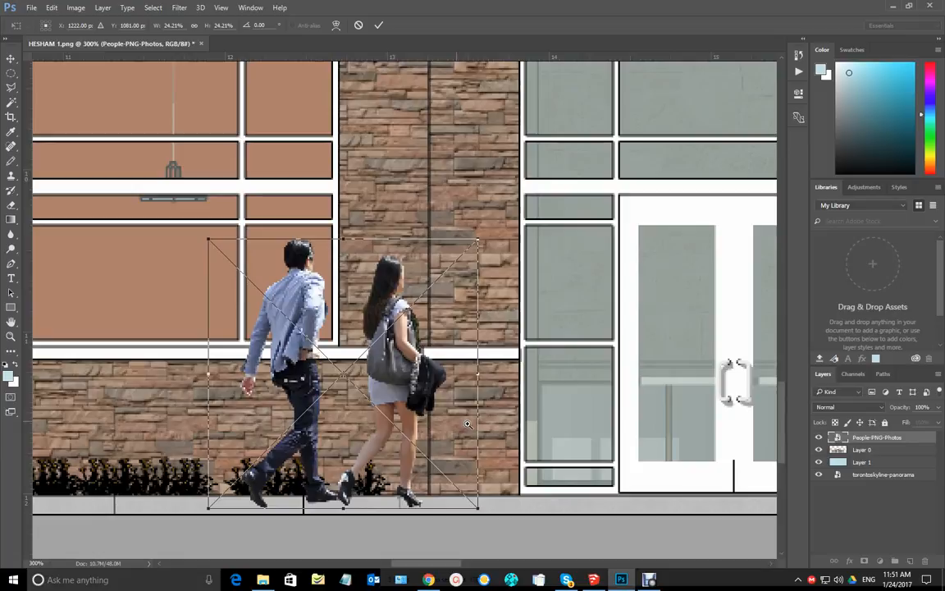
pyautogui.moveTo(534, 381); pyautogui.dragTo(391, 369)
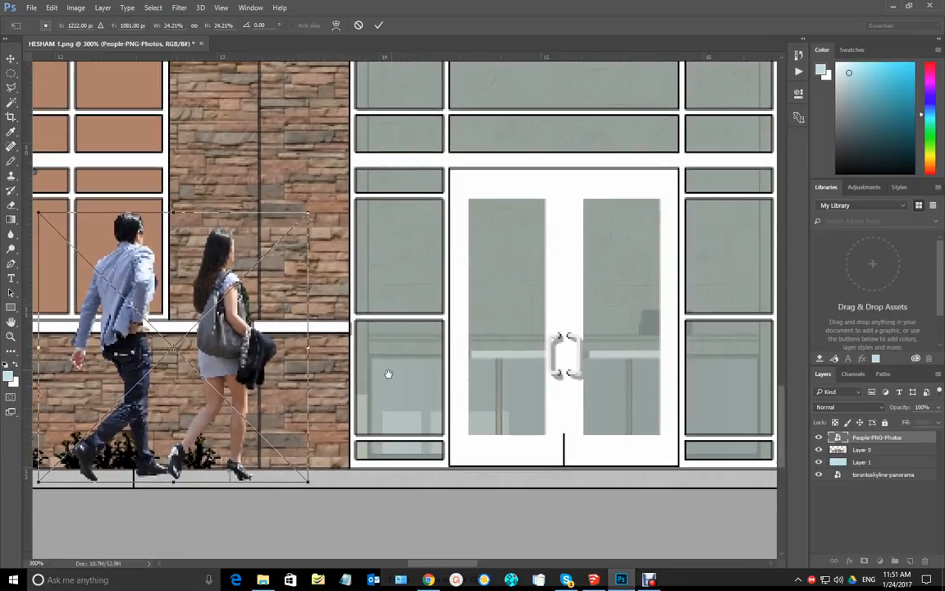
pyautogui.moveTo(204, 324); pyautogui.dragTo(596, 277)
pyautogui.moveTo(610, 317); pyautogui.dragTo(552, 353)
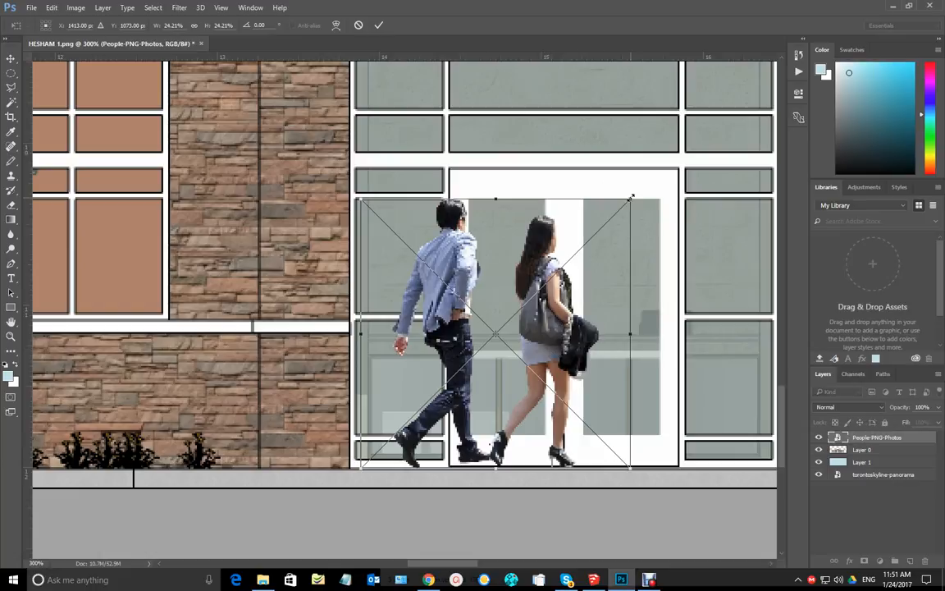
# Scale the couple proportionally to 21.33% to suit the door height, and apply the transform.
pyautogui.moveTo(631, 198); pyautogui.dragTo(602, 226)
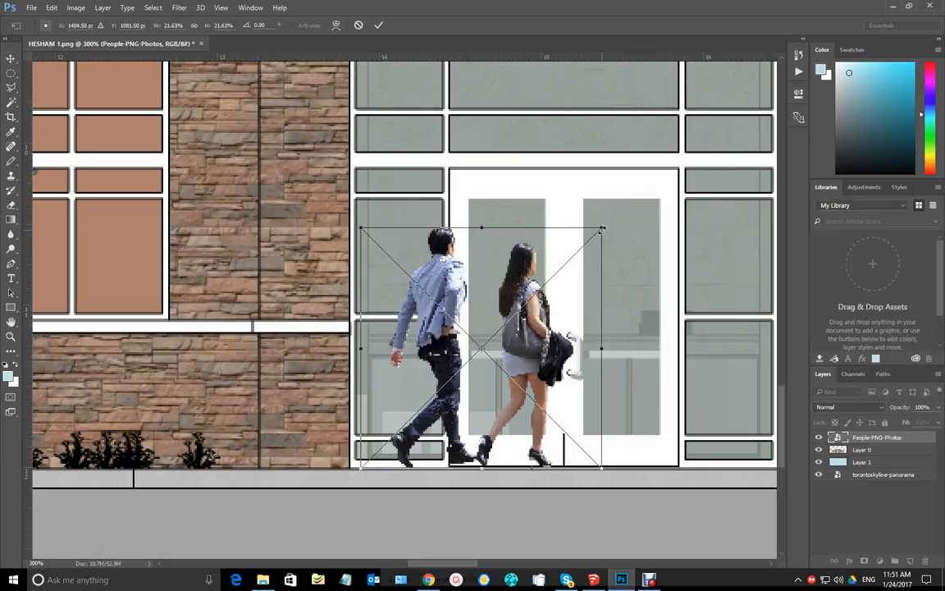
pyautogui.moveTo(602, 230); pyautogui.dragTo(597, 232)
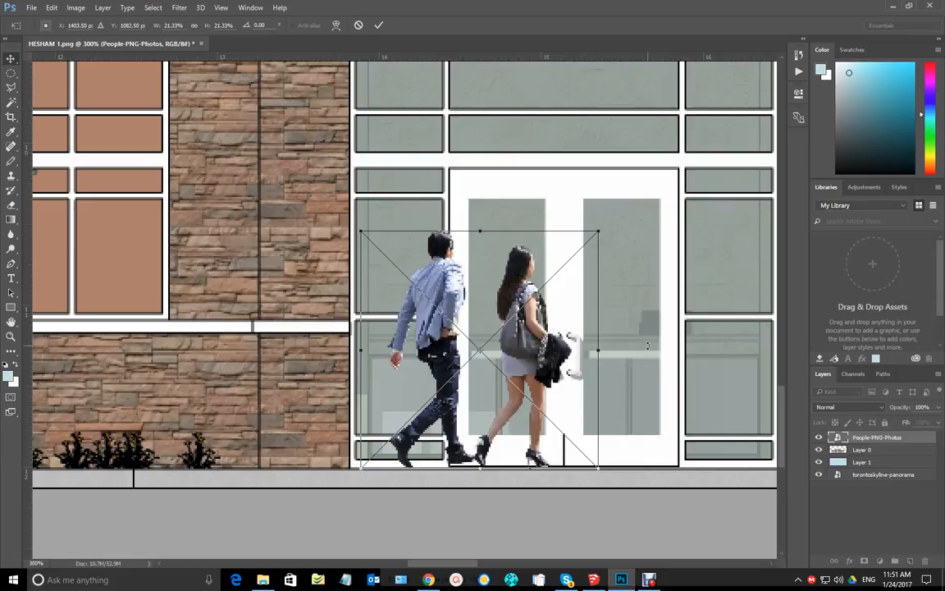
pyautogui.press('Return')
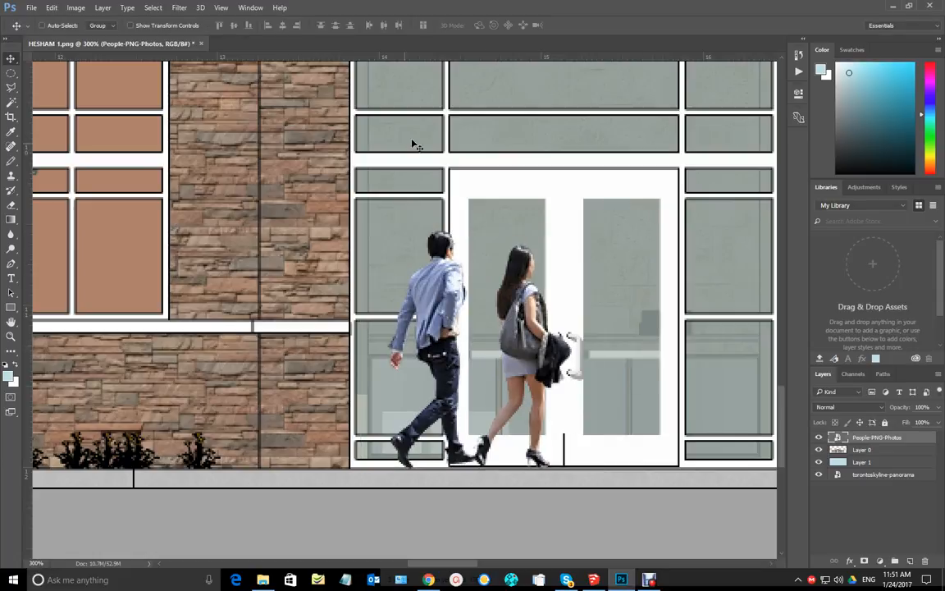
# Check the couple's scale against the whole elevation and the entrance, toggling the People-PNG-Photos layer's visibility to compare.
pyautogui.doubleClick(10, 324)
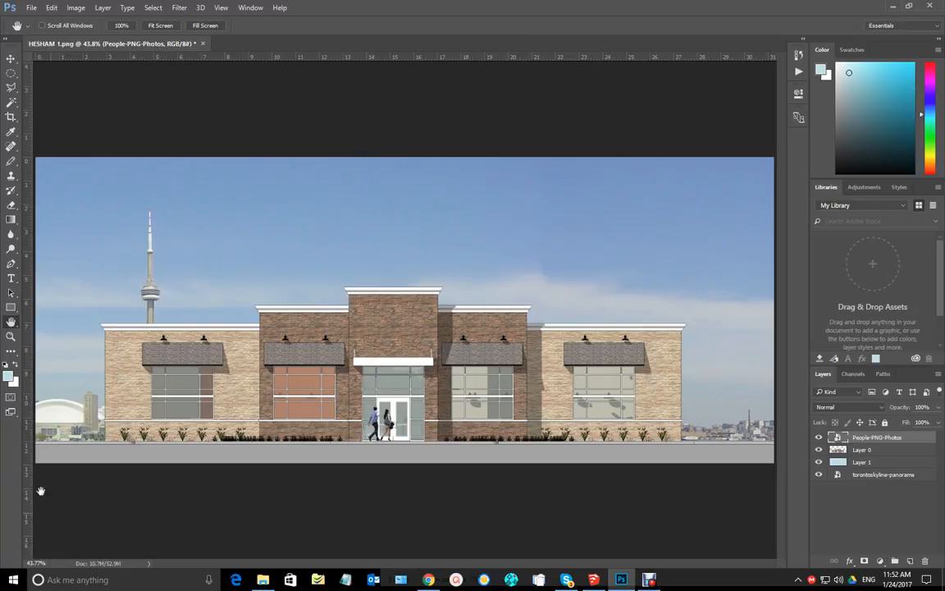
pyautogui.click(11, 336)
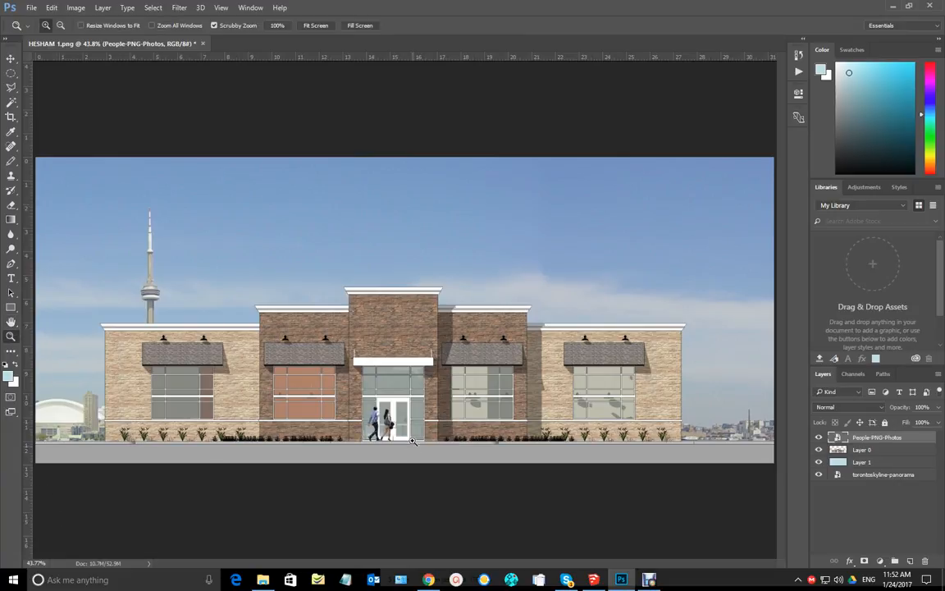
pyautogui.click(371, 425)
pyautogui.click(369, 423)
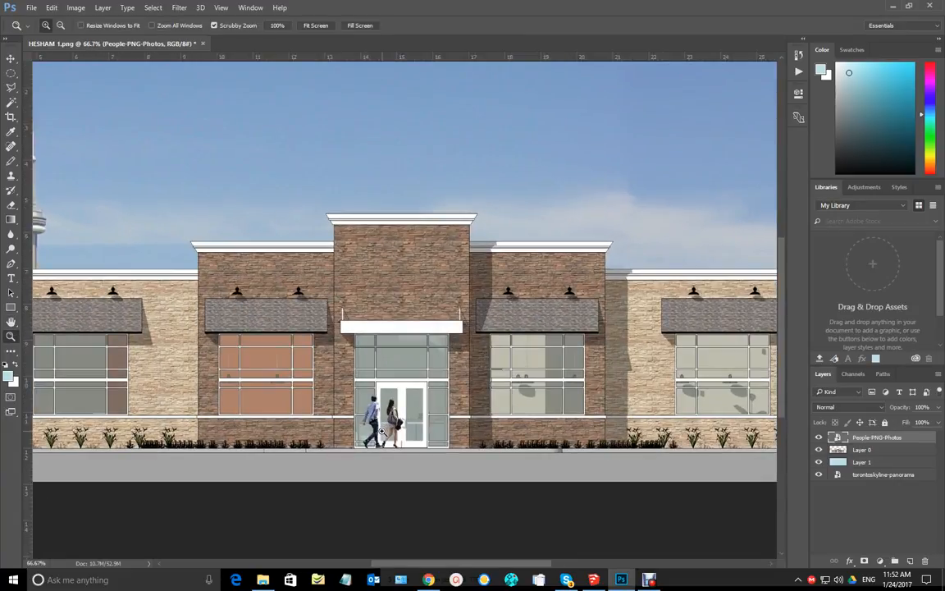
pyautogui.click(367, 421)
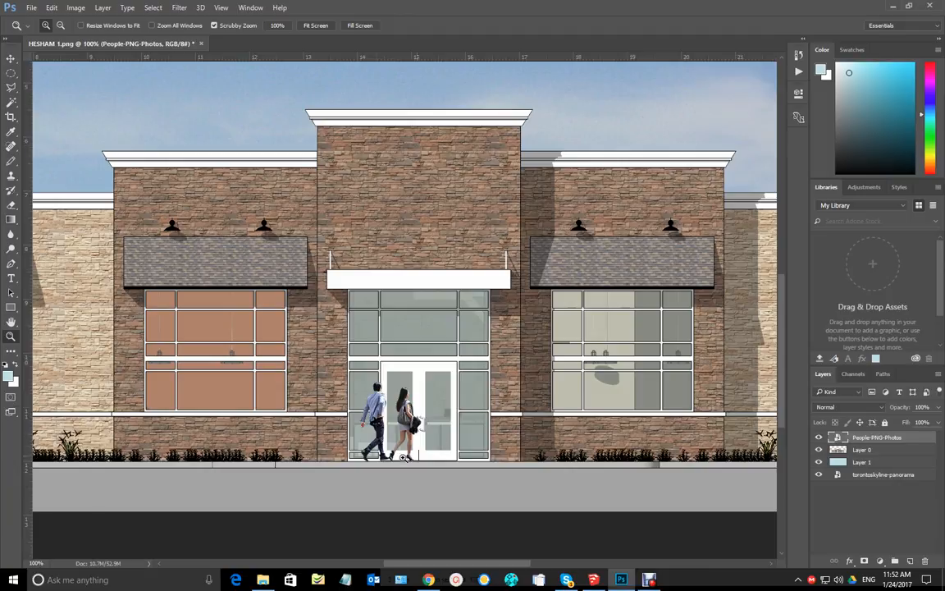
pyautogui.click(340, 402)
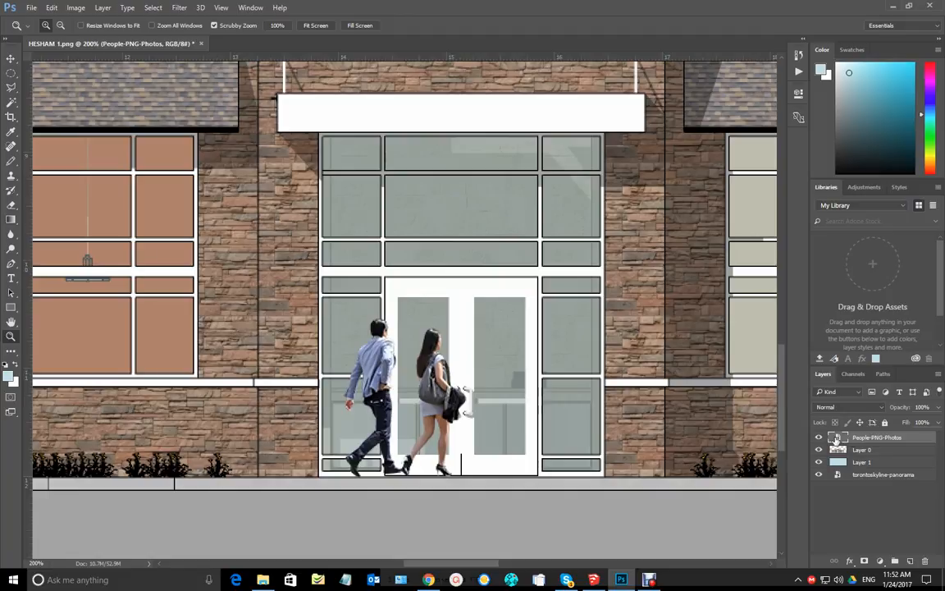
pyautogui.click(819, 437)
pyautogui.click(819, 437)
# Flip the couple horizontally and shift them sideways along the ground line to the right-hand entrance door.
pyautogui.click(52, 9)
pyautogui.moveTo(51, 238)
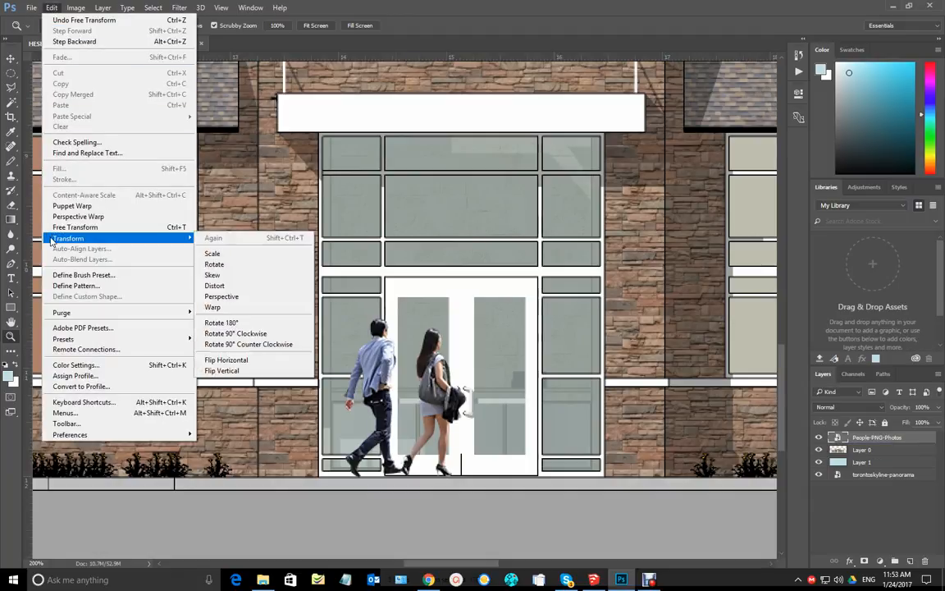
pyautogui.click(264, 364)
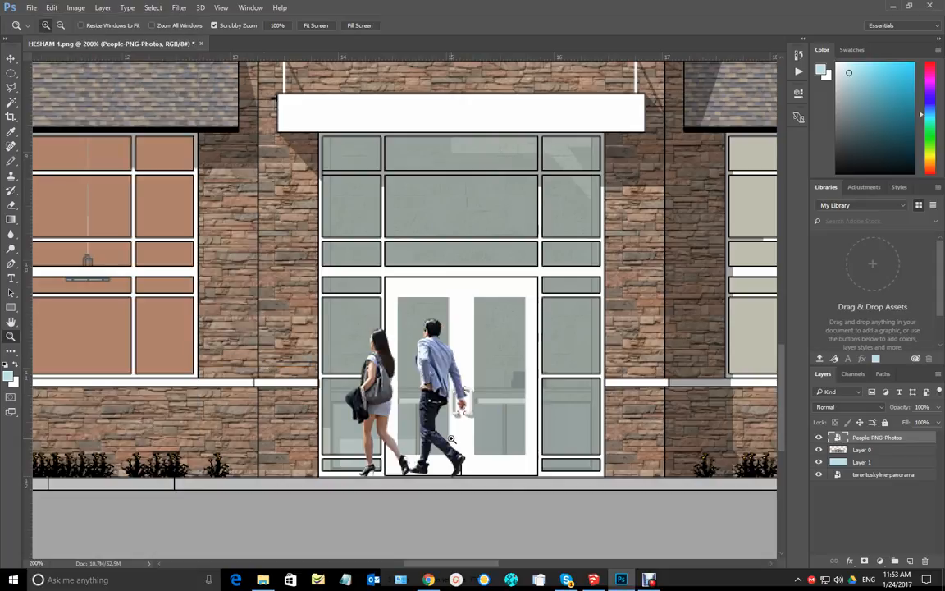
pyautogui.press('v')
pyautogui.moveTo(451, 439); pyautogui.dragTo(550, 446)
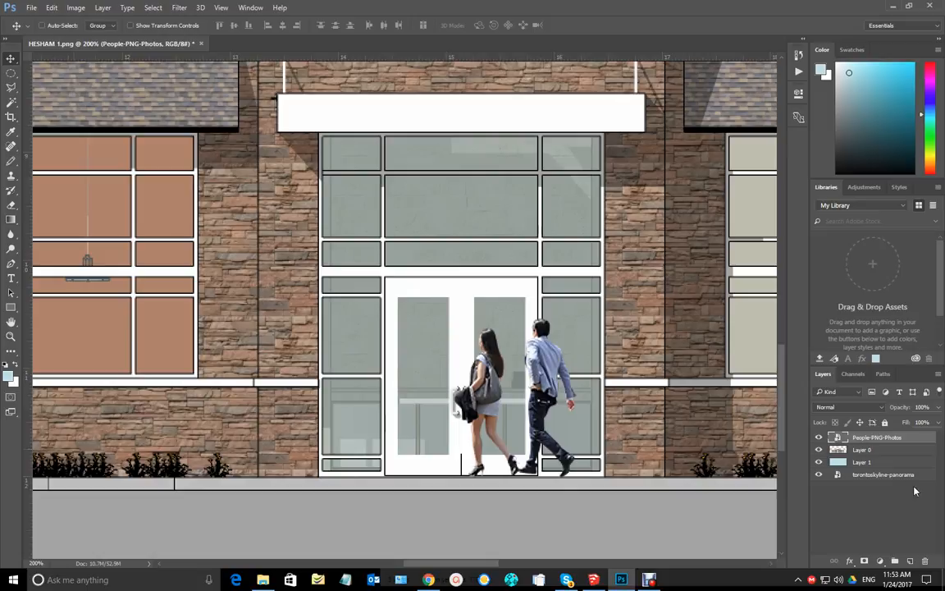
# Switch to Chrome and search Google Images for "logo png" in a new tab.
pyautogui.doubleClick(11, 337)
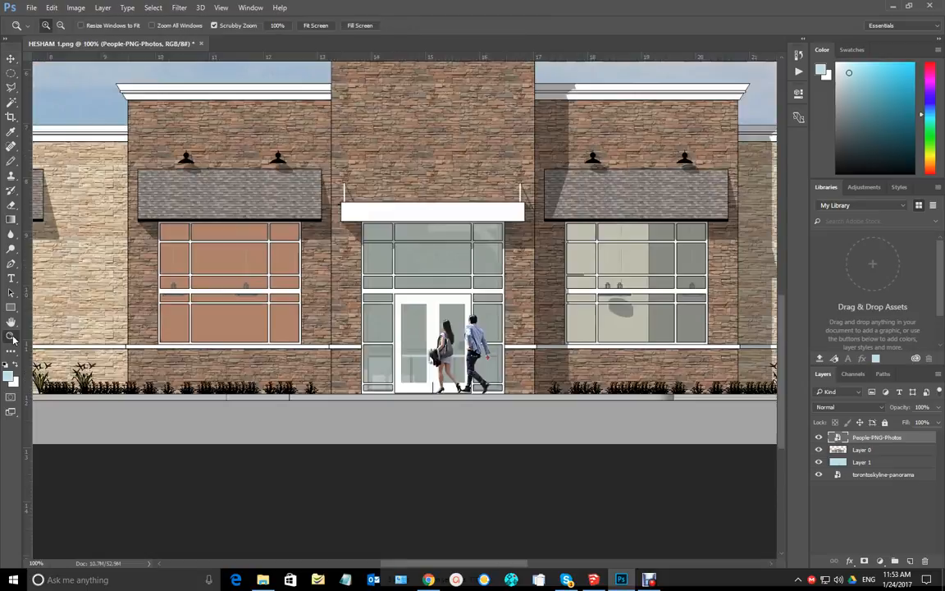
pyautogui.moveTo(338, 178); pyautogui.dragTo(356, 258)
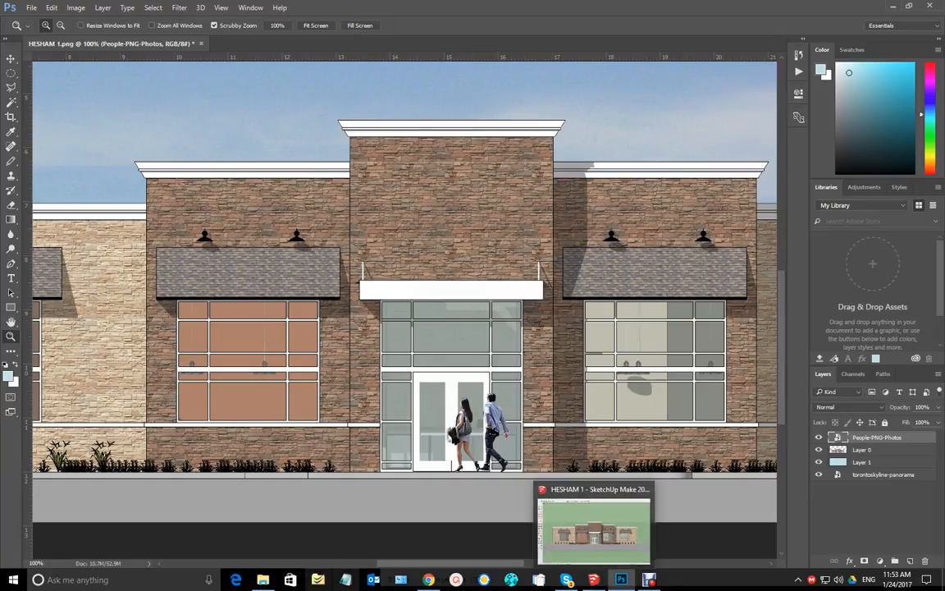
pyautogui.click(429, 579)
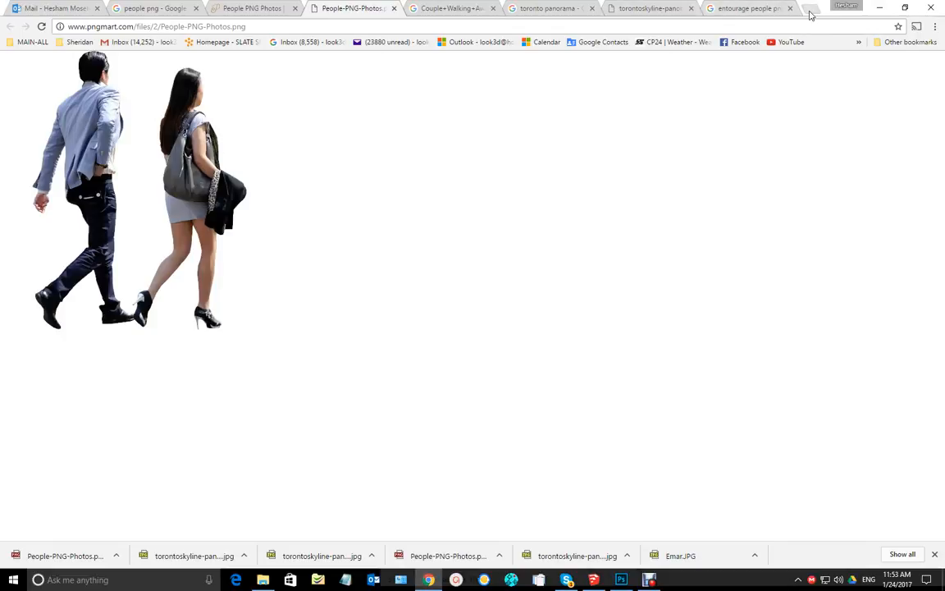
pyautogui.click(809, 14)
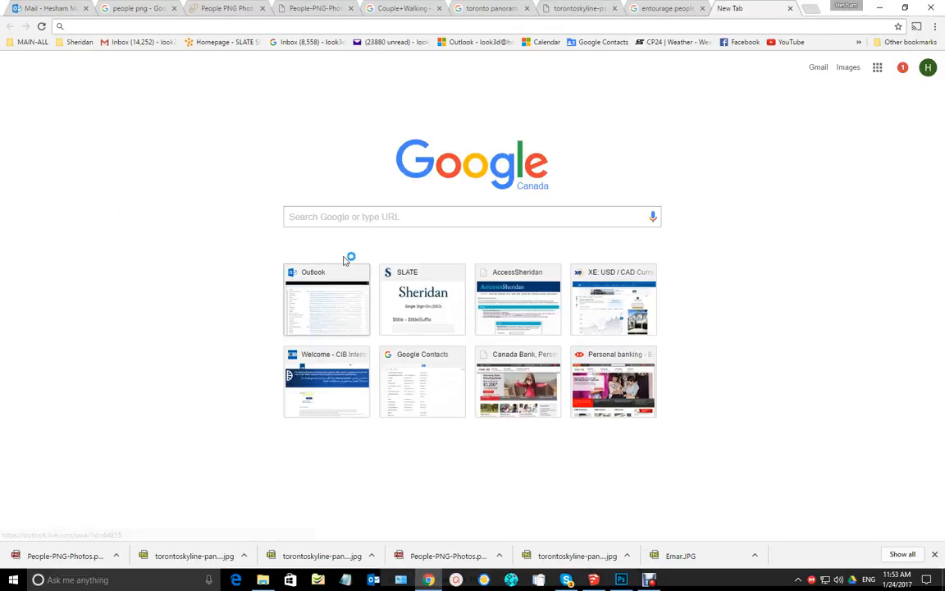
pyautogui.click(366, 214)
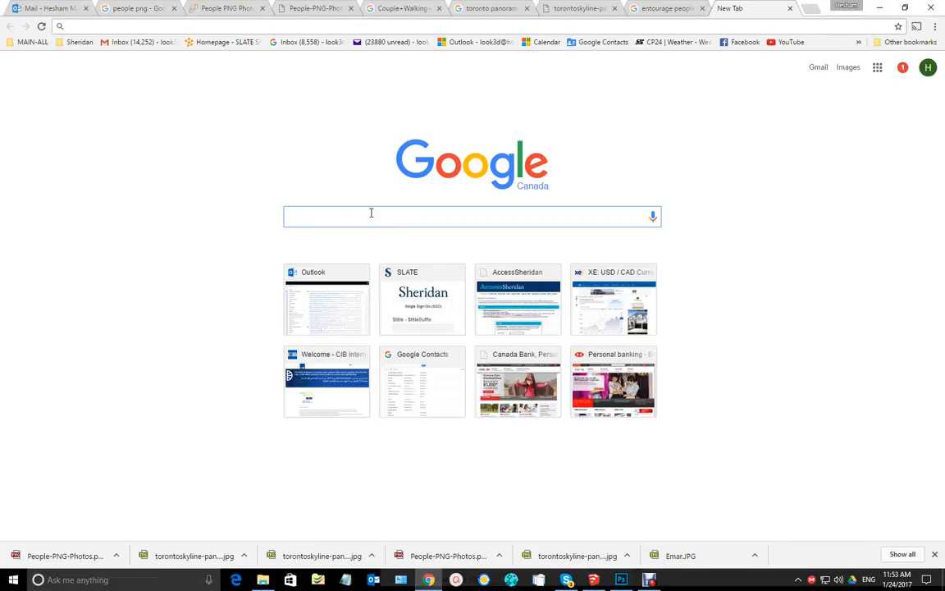
pyautogui.write('logo')
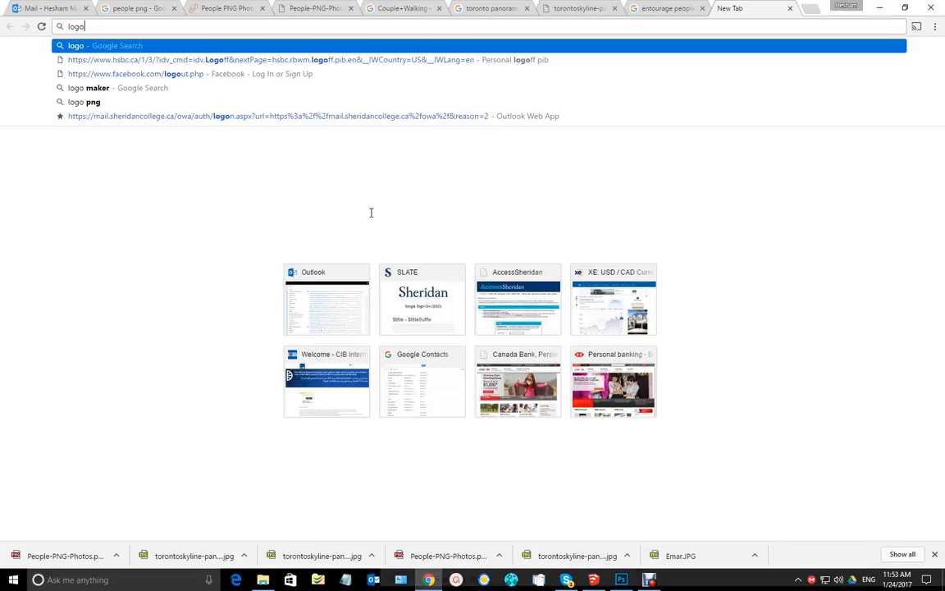
pyautogui.write(' png')
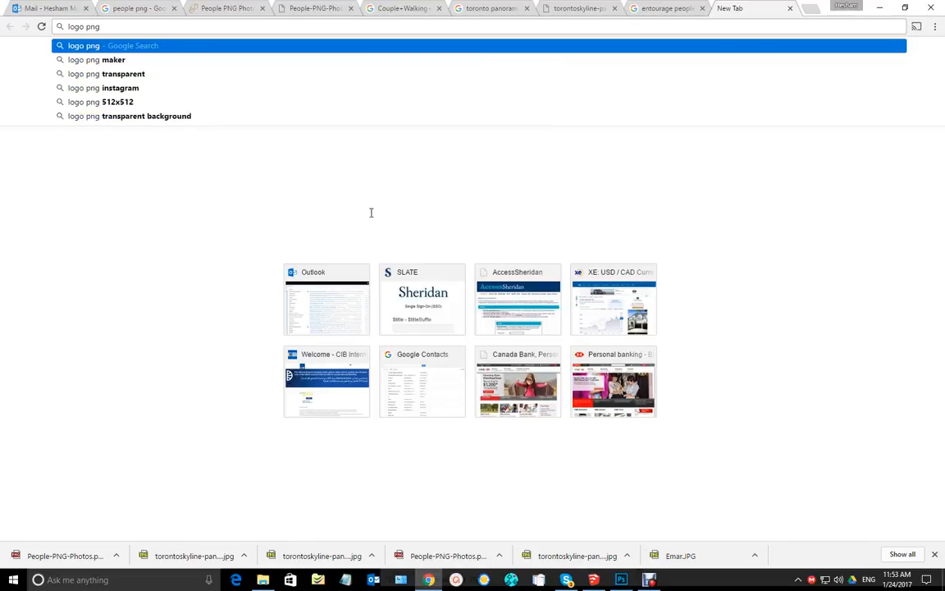
pyautogui.press('Return')
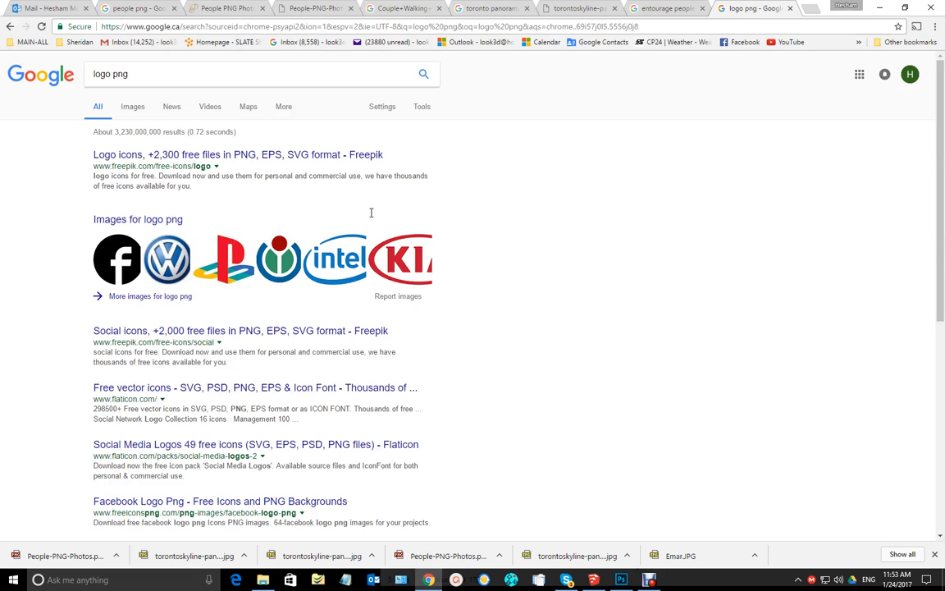
pyautogui.click(127, 219)
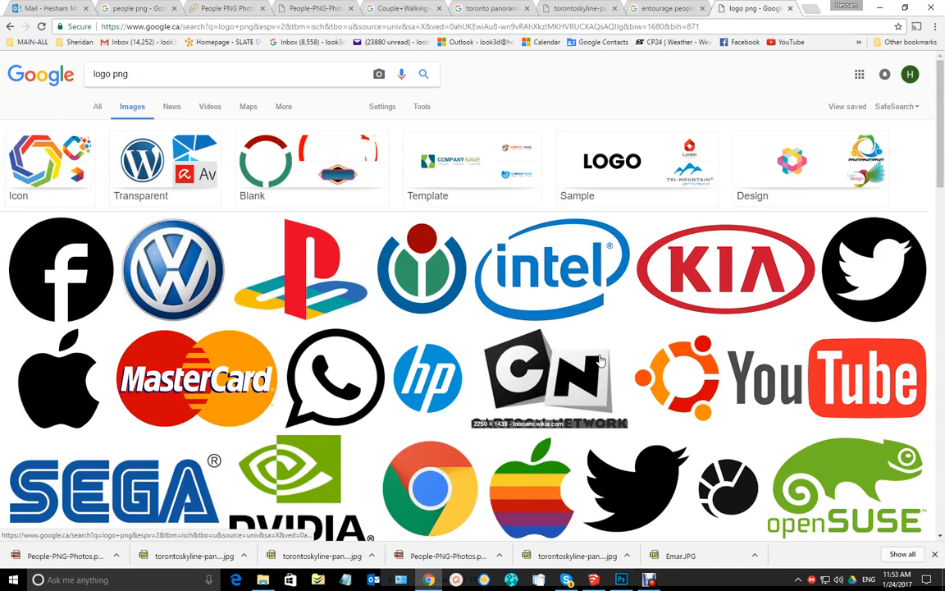
# Browse the "logo png" image results for a logo that suits the restaurant facade.
pyautogui.scroll(-8, 600, 361)
pyautogui.scroll(-3, 599, 361)
pyautogui.scroll(-8, 600, 361)
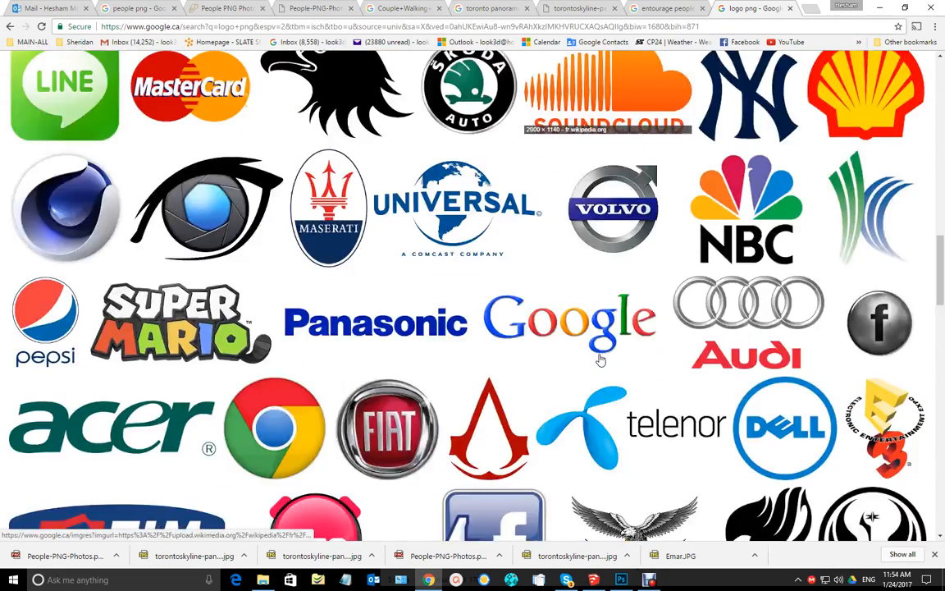
pyautogui.scroll(-6, 600, 360)
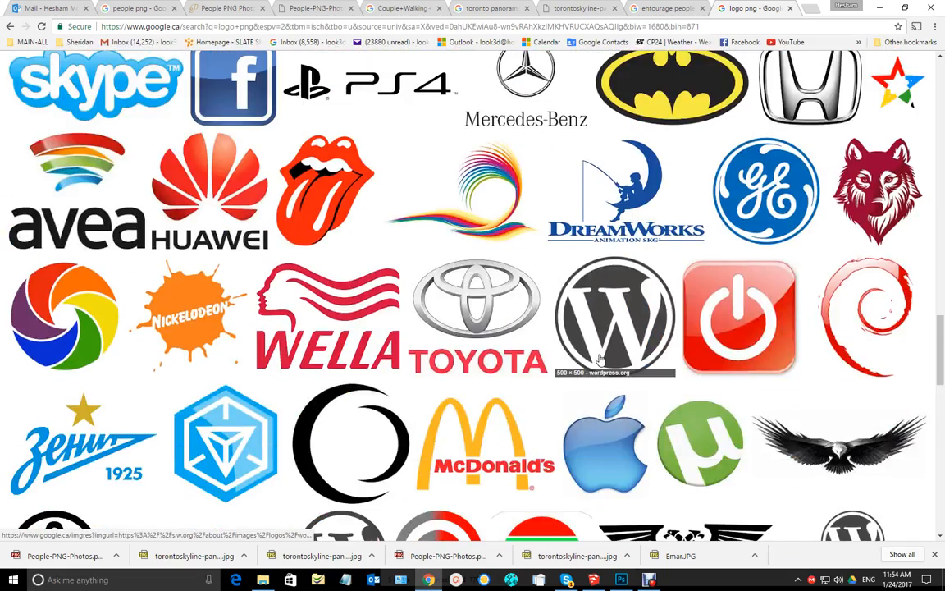
pyautogui.scroll(-4, 599, 361)
pyautogui.scroll(-5, 599, 361)
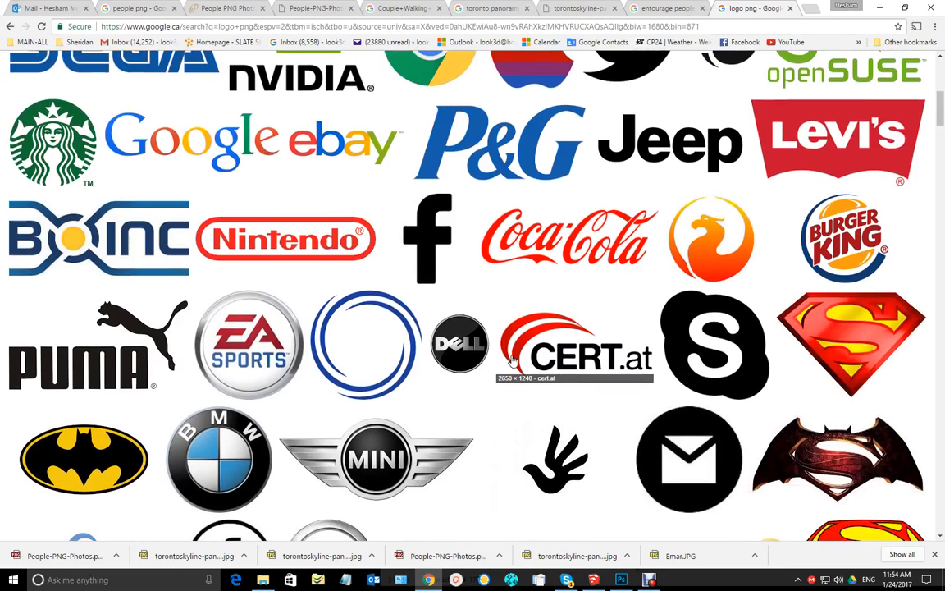
pyautogui.scroll(-6, 511, 361)
pyautogui.scroll(-5, 511, 361)
pyautogui.scroll(-7, 511, 361)
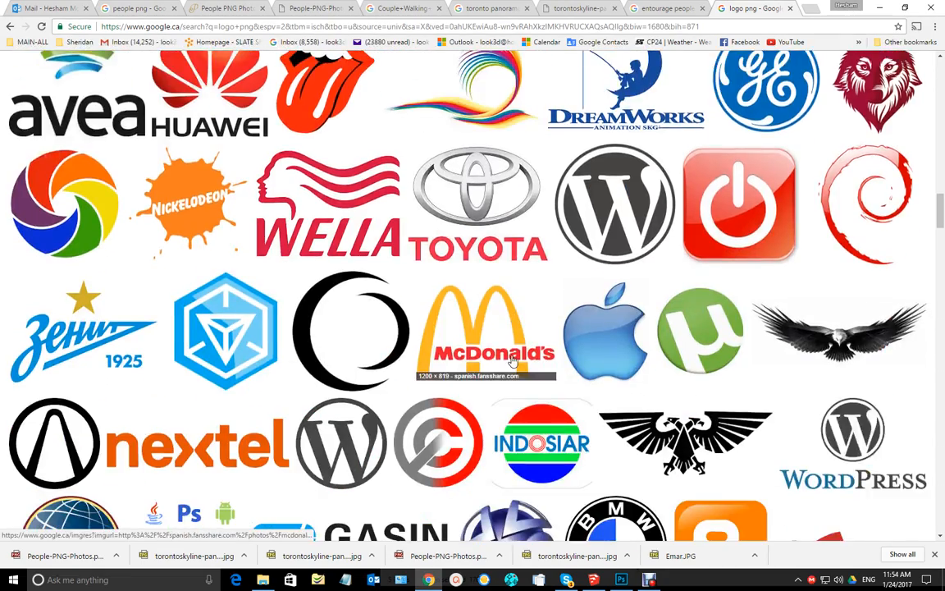
pyautogui.scroll(-5, 511, 360)
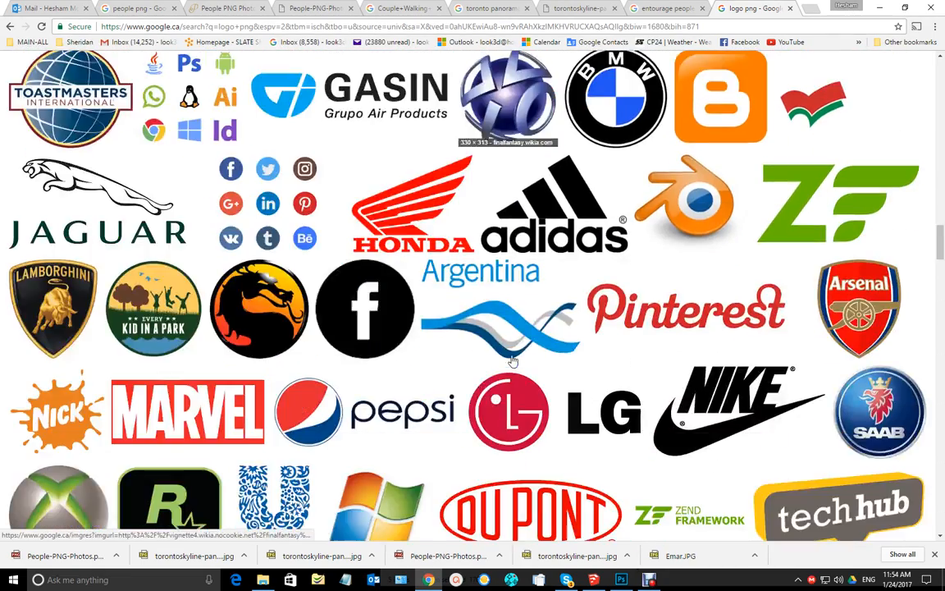
pyautogui.scroll(-3, 511, 361)
pyautogui.scroll(-5, 511, 361)
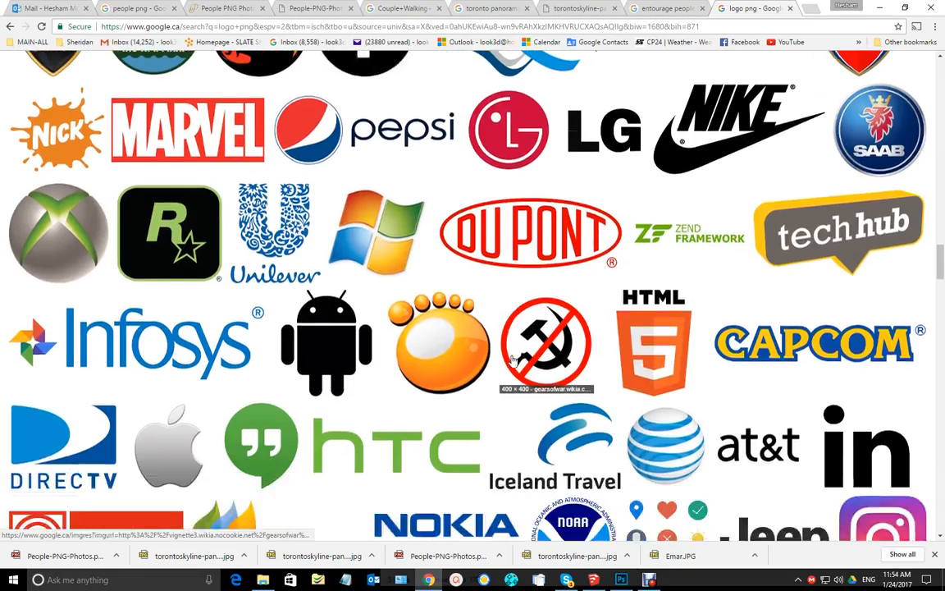
pyautogui.scroll(-2, 512, 361)
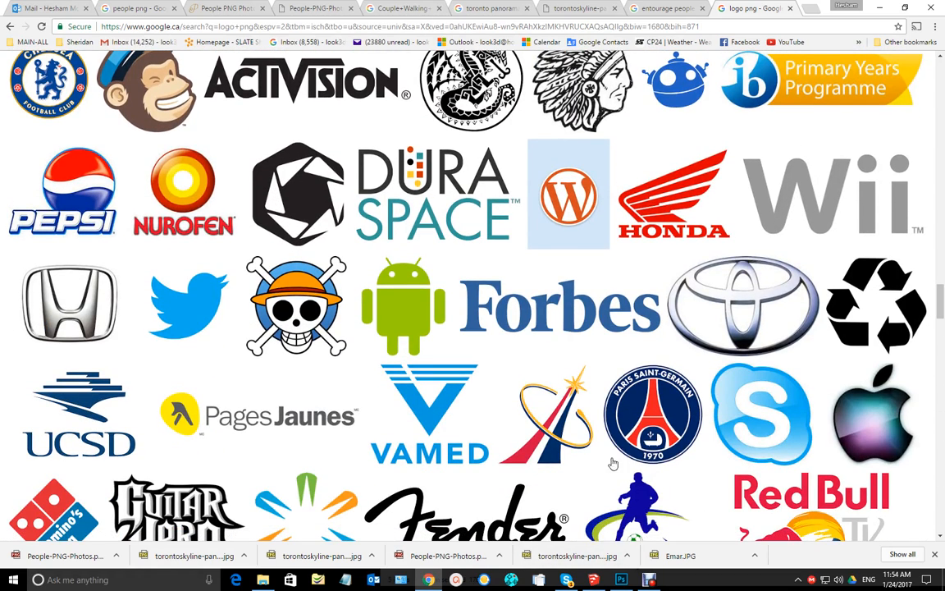
pyautogui.scroll(-2, 480, 357)
pyautogui.scroll(-5, 479, 350)
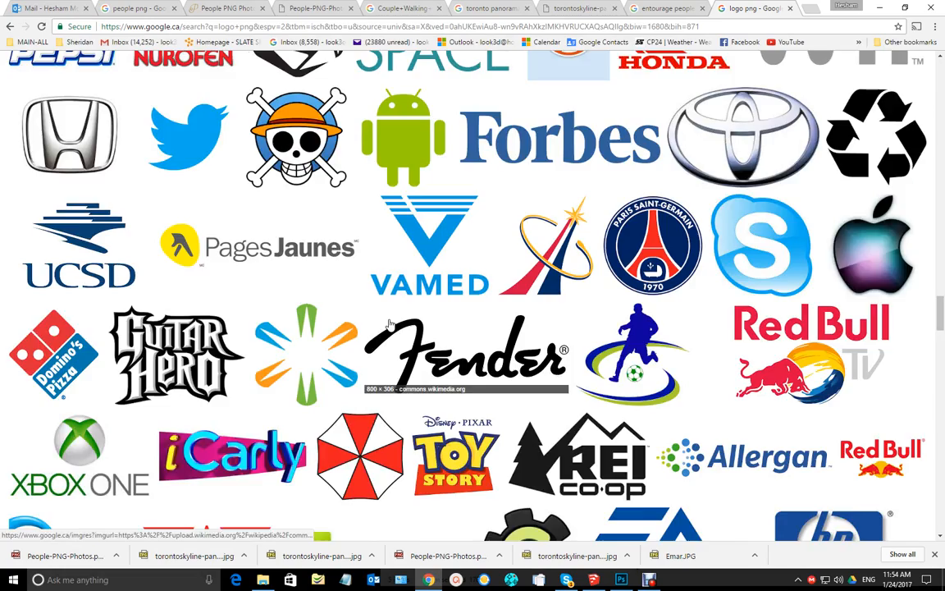
pyautogui.scroll(-6, 391, 324)
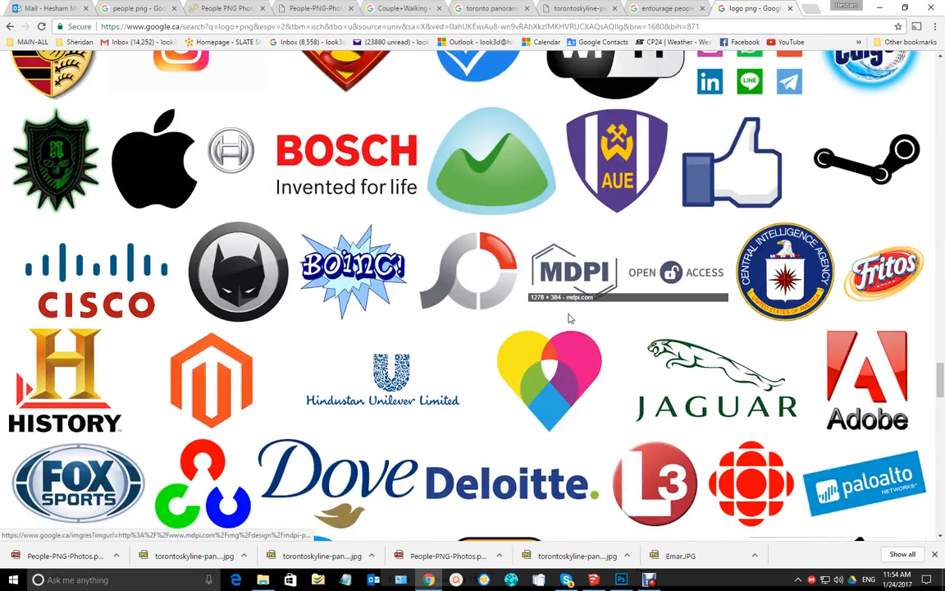
pyautogui.scroll(-5, 566, 316)
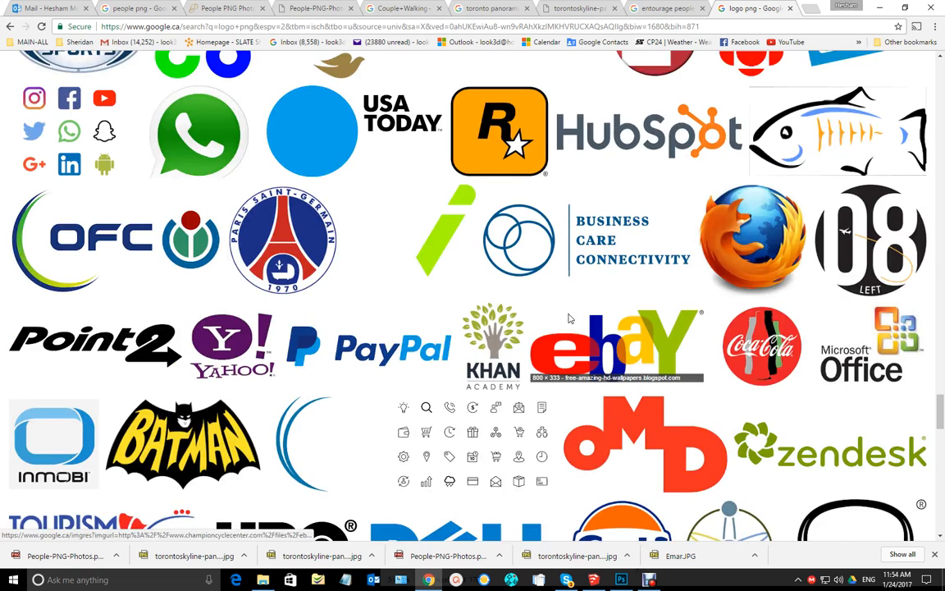
pyautogui.scroll(-3, 531, 363)
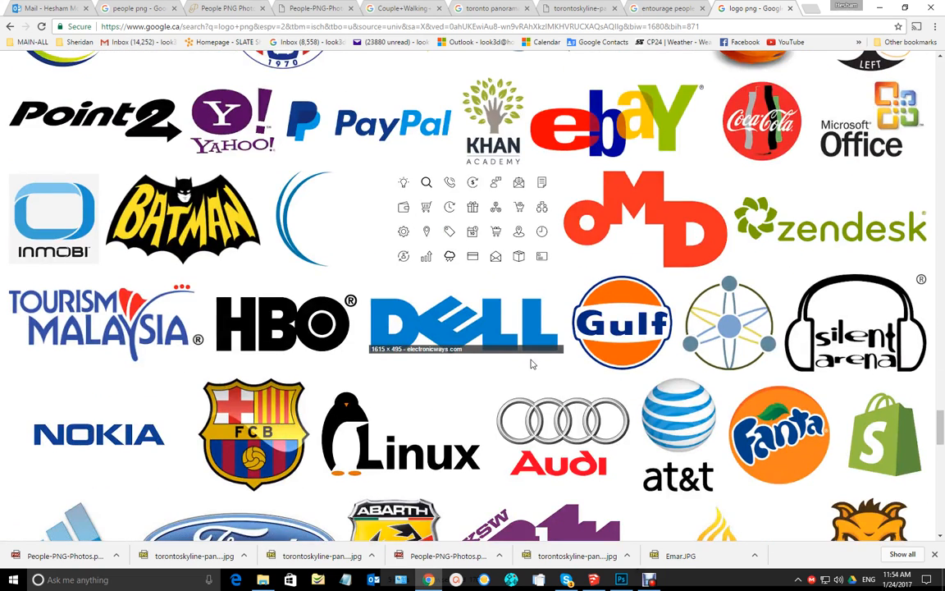
pyautogui.scroll(-3, 530, 363)
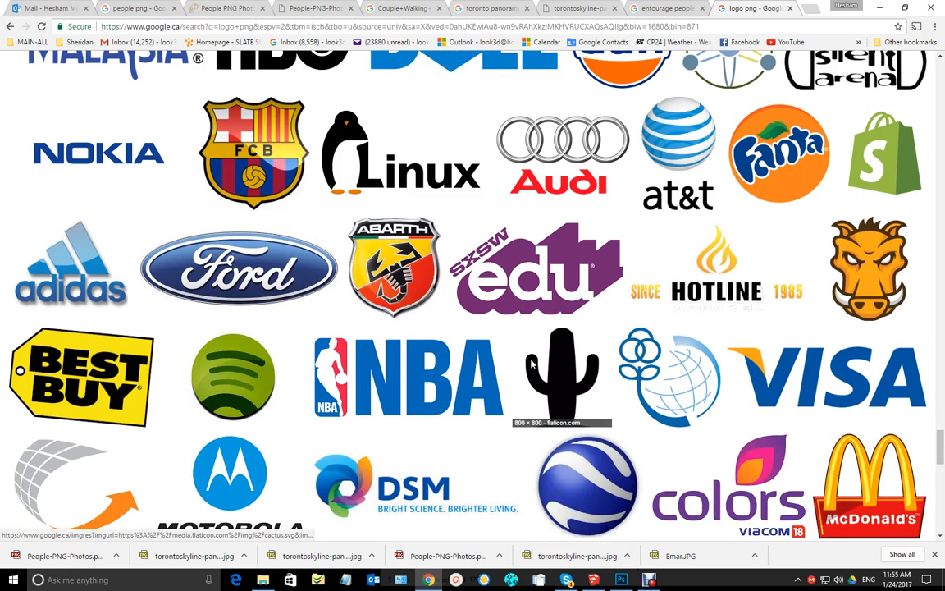
pyautogui.scroll(-3, 529, 362)
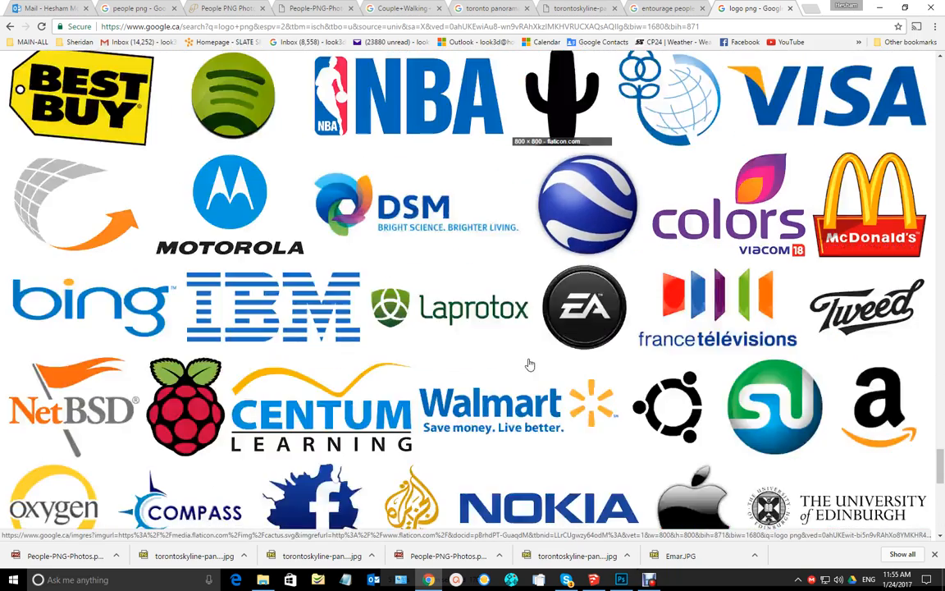
pyautogui.scroll(-2, 529, 363)
pyautogui.moveTo(939, 470); pyautogui.dragTo(941, 65)
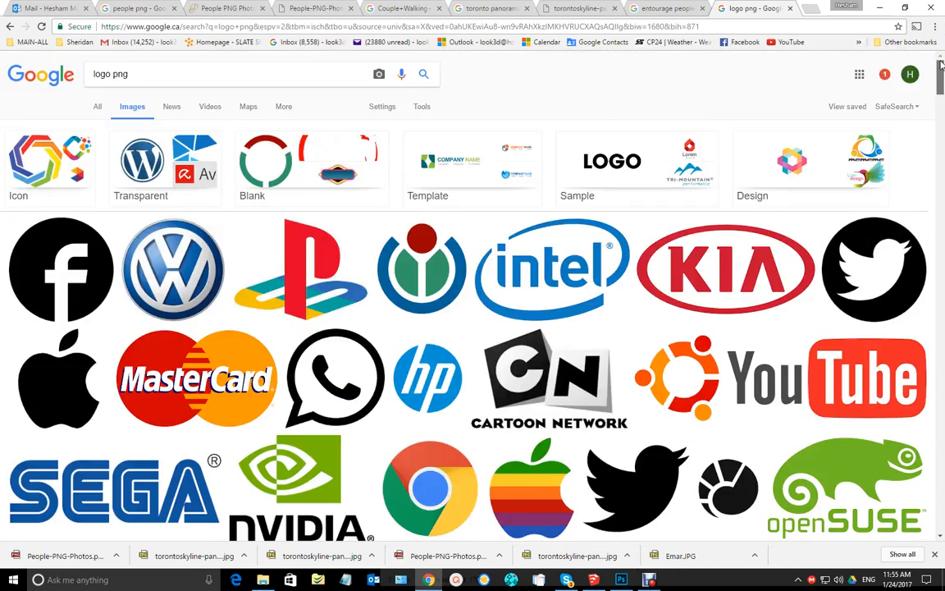
# Narrow the image search to transparent logos and refine the query to "restaurant logo png transparent".
pyautogui.click(160, 167)
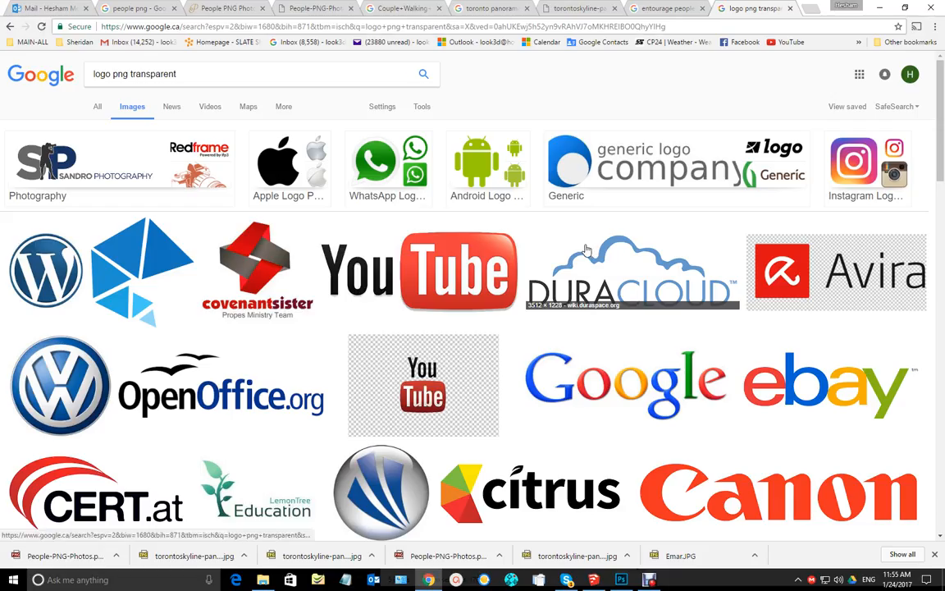
pyautogui.scroll(-5, 584, 249)
pyautogui.scroll(5, 584, 249)
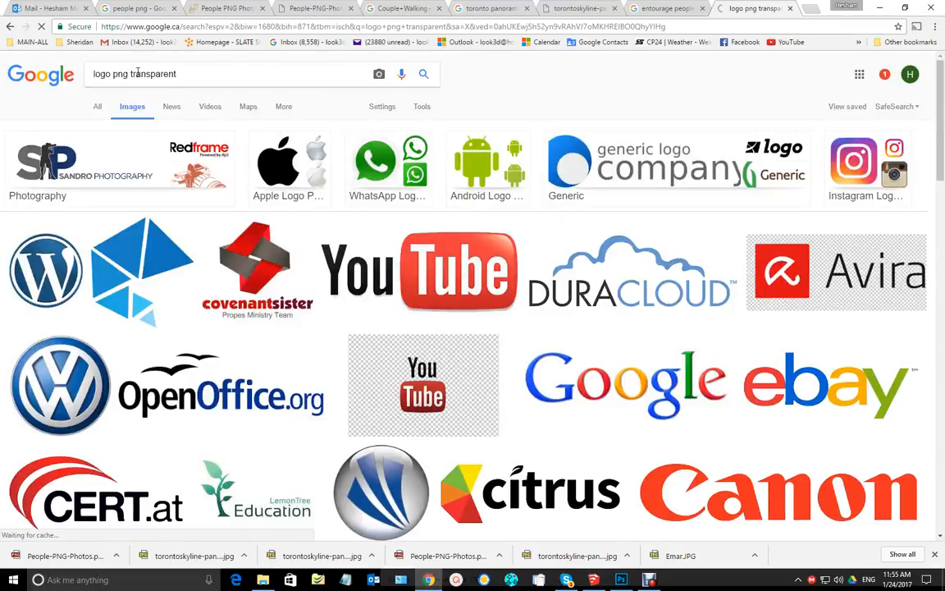
pyautogui.click(94, 74)
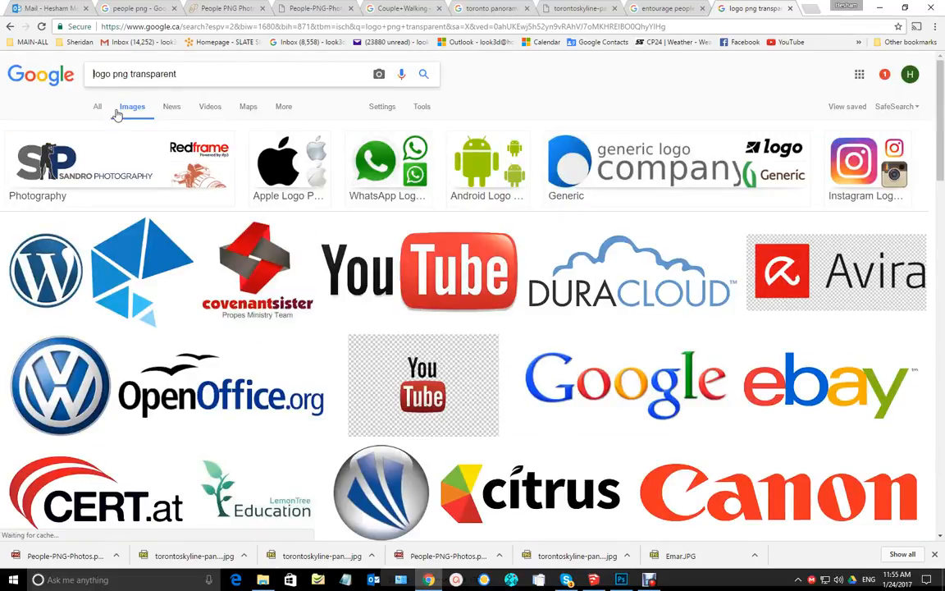
pyautogui.write('restaurant')
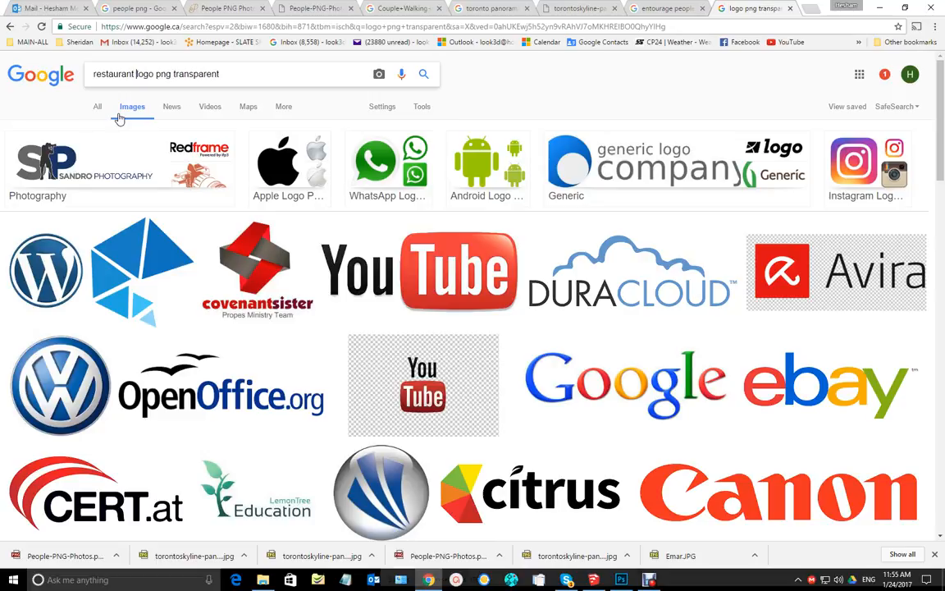
pyautogui.press('Return')
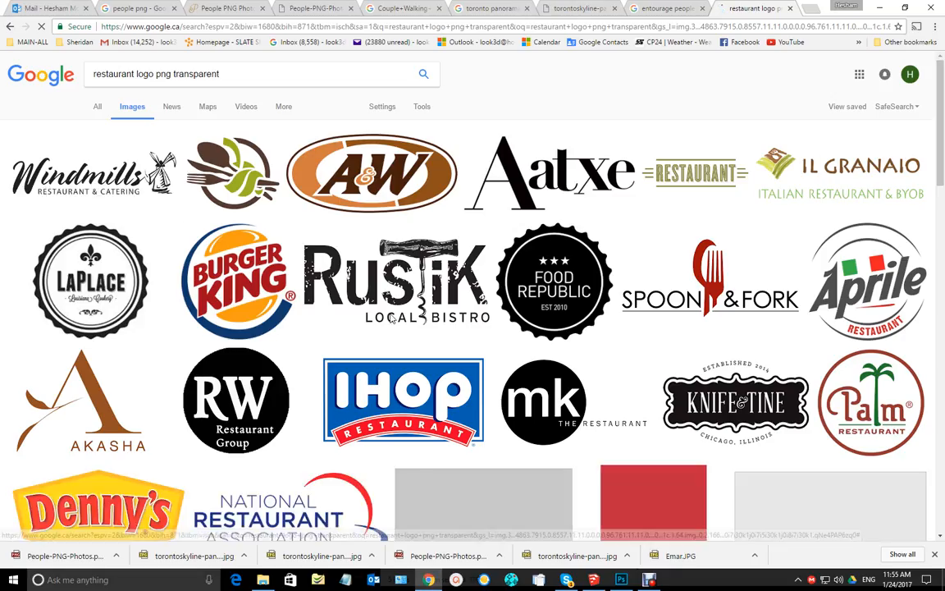
# Look through the restaurant logo results and open the full-size image of the green Rubio's logo.
pyautogui.scroll(-3, 601, 388)
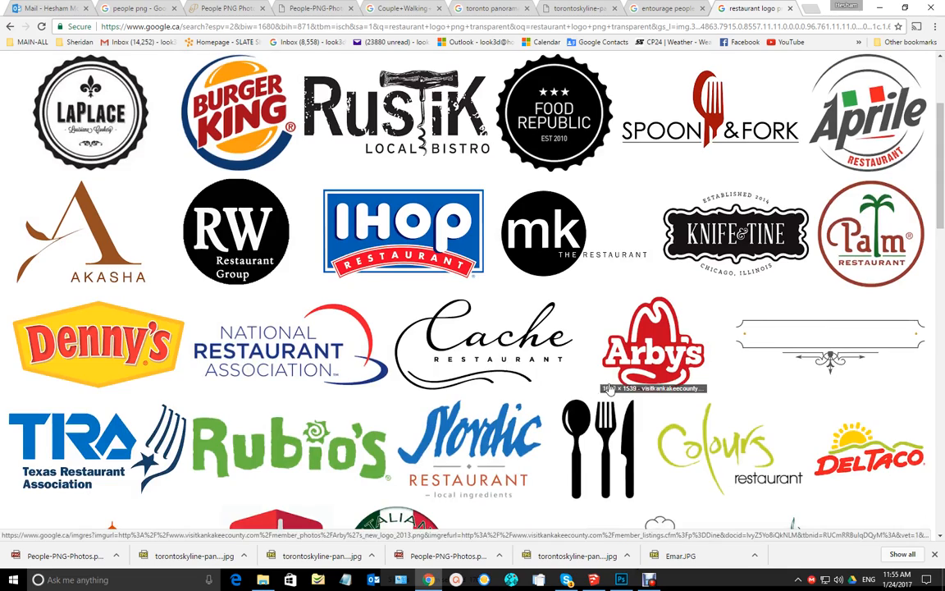
pyautogui.scroll(-6, 941, 243)
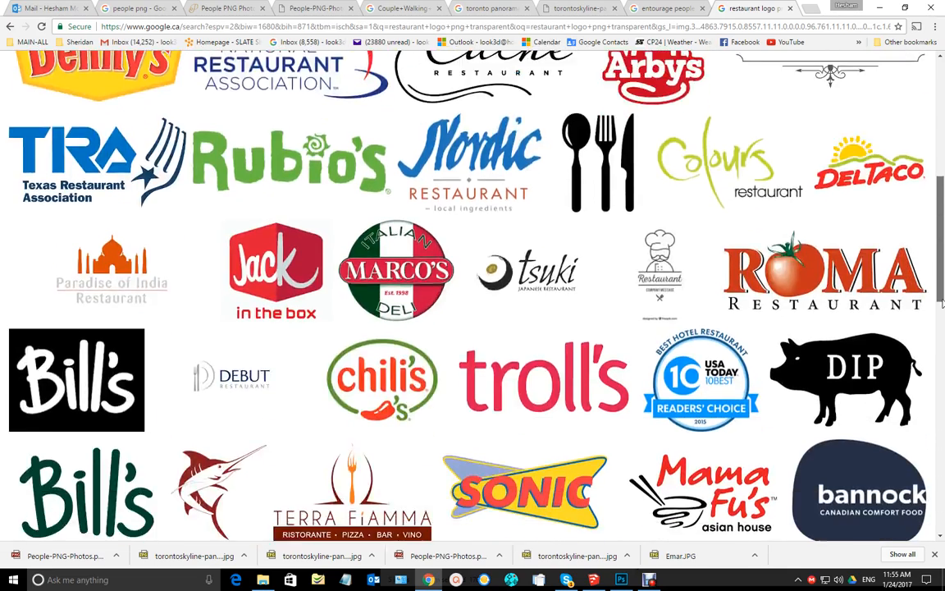
pyautogui.scroll(-15, 941, 305)
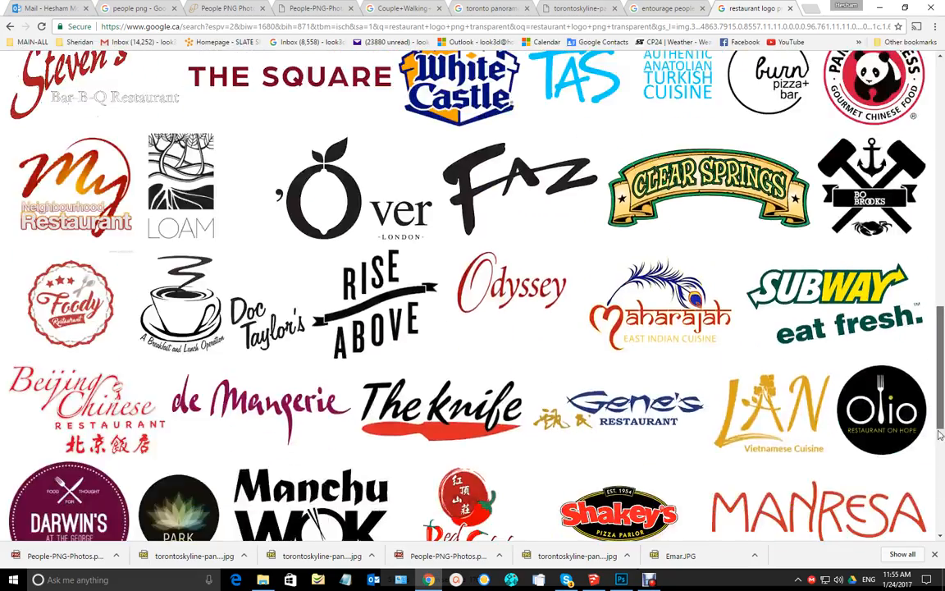
pyautogui.scroll(-6, 938, 489)
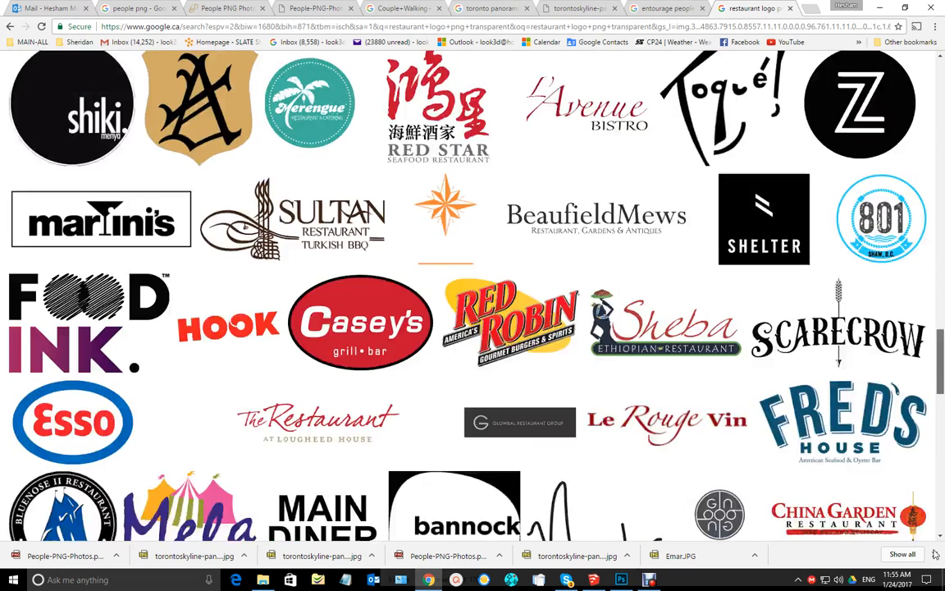
pyautogui.moveTo(932, 549); pyautogui.dragTo(934, 571)
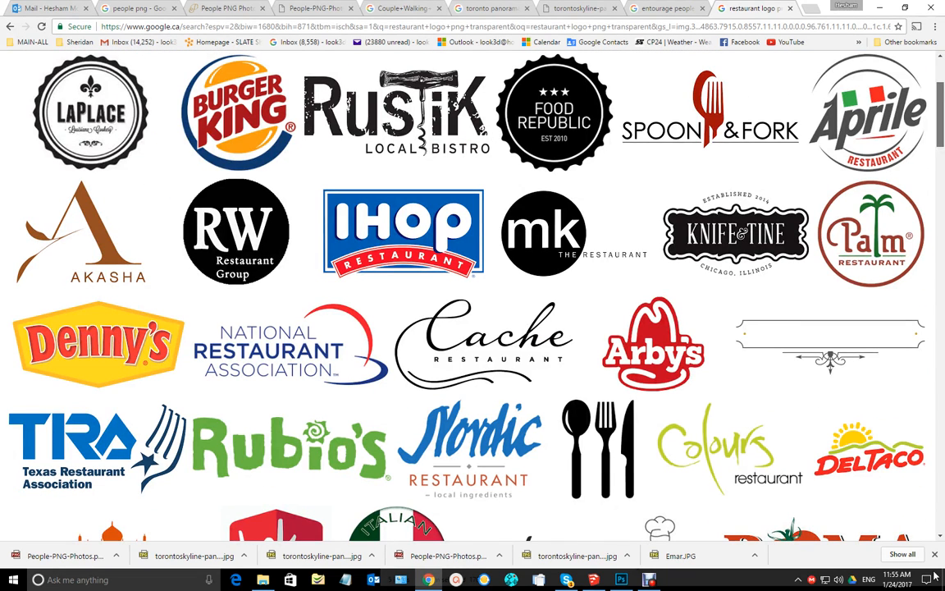
pyautogui.click(280, 460)
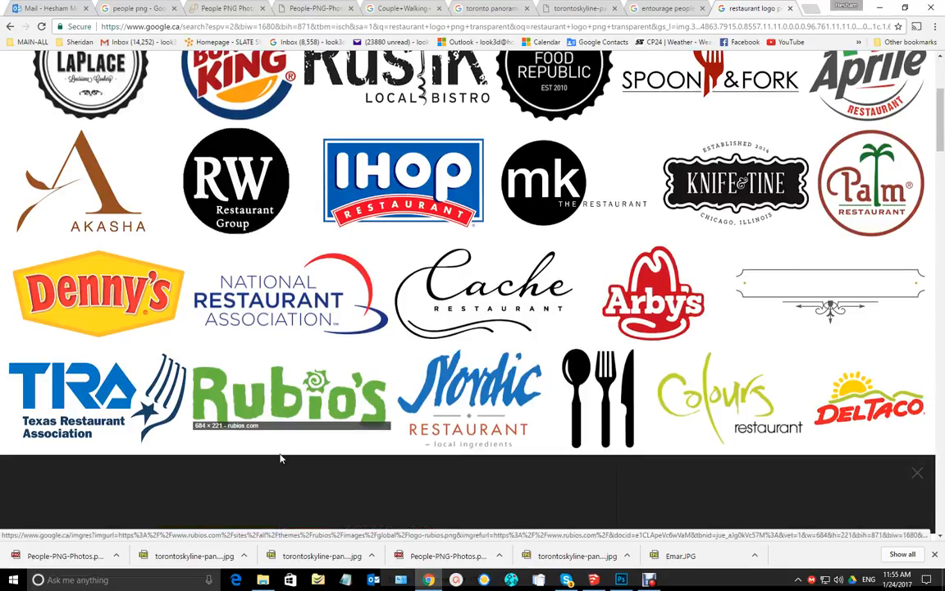
pyautogui.click(696, 283)
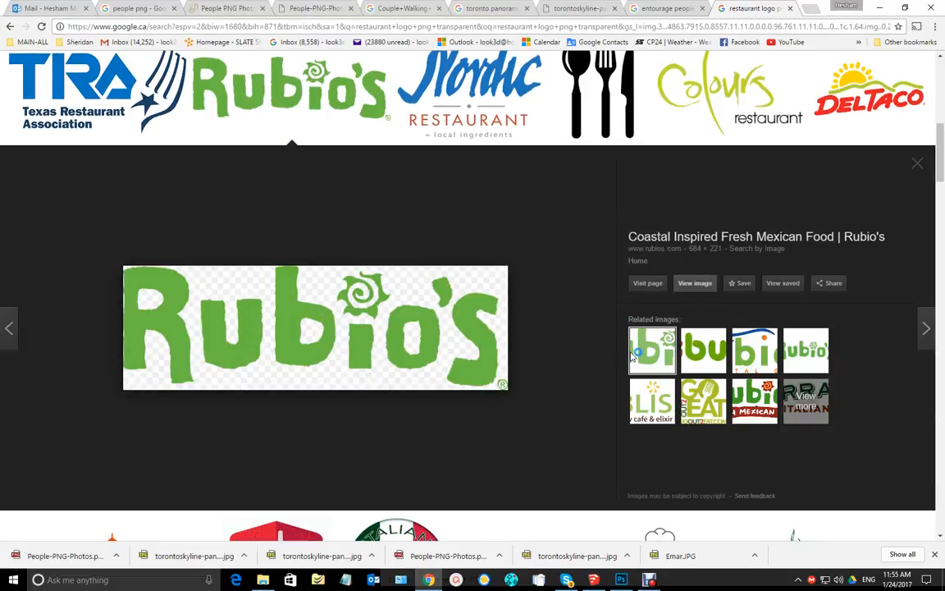
# Save the Rubio's logo image as the PNG logo-rubios in the Elevations in Pshop tutorial folder.
pyautogui.rightClick(222, 127)
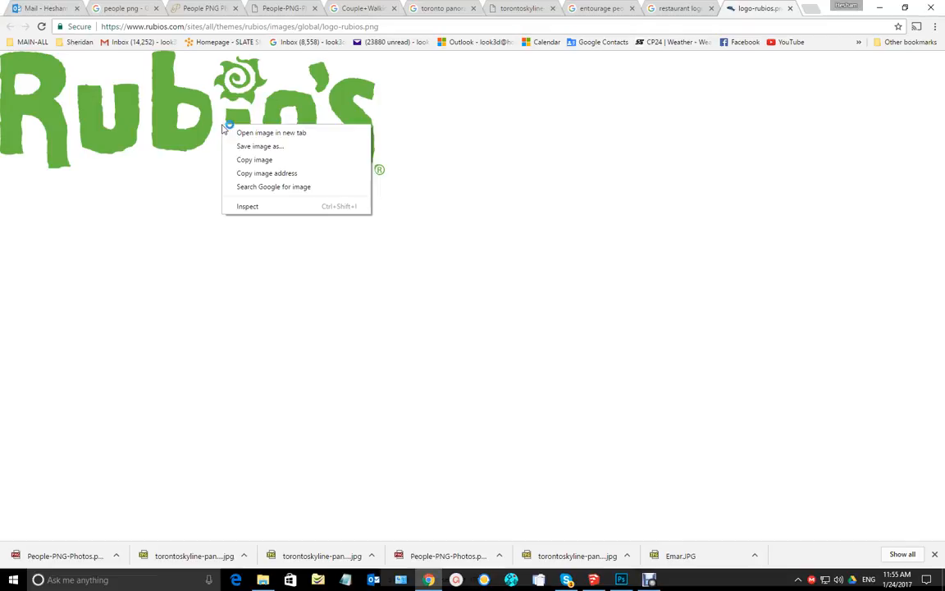
pyautogui.click(263, 148)
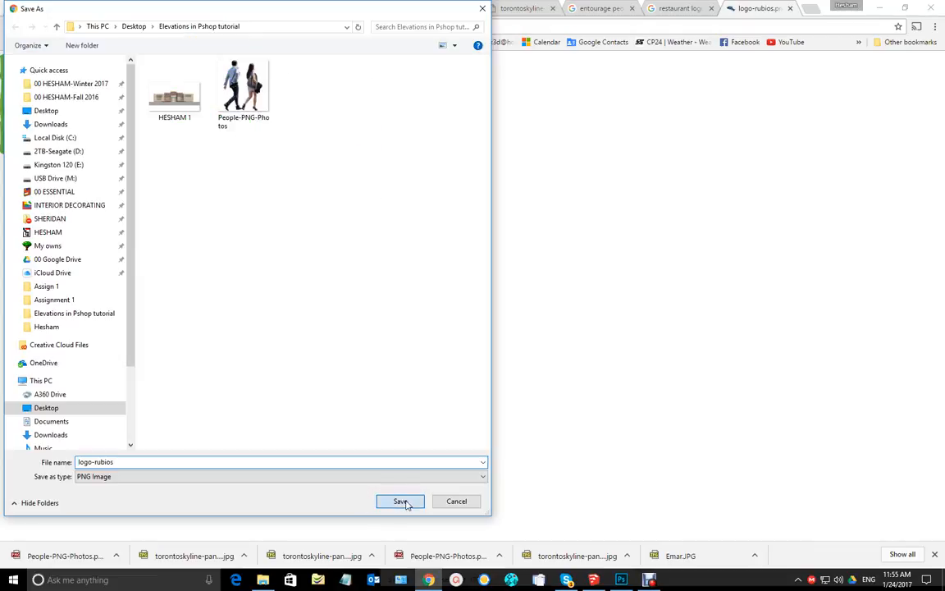
pyautogui.click(401, 502)
# Switch to Photoshop and place the logo-rubios file from the Elevations in Pshop tutorial folder into the HESHAM 1 elevation.
pyautogui.hotkey('alt', 'Tab')
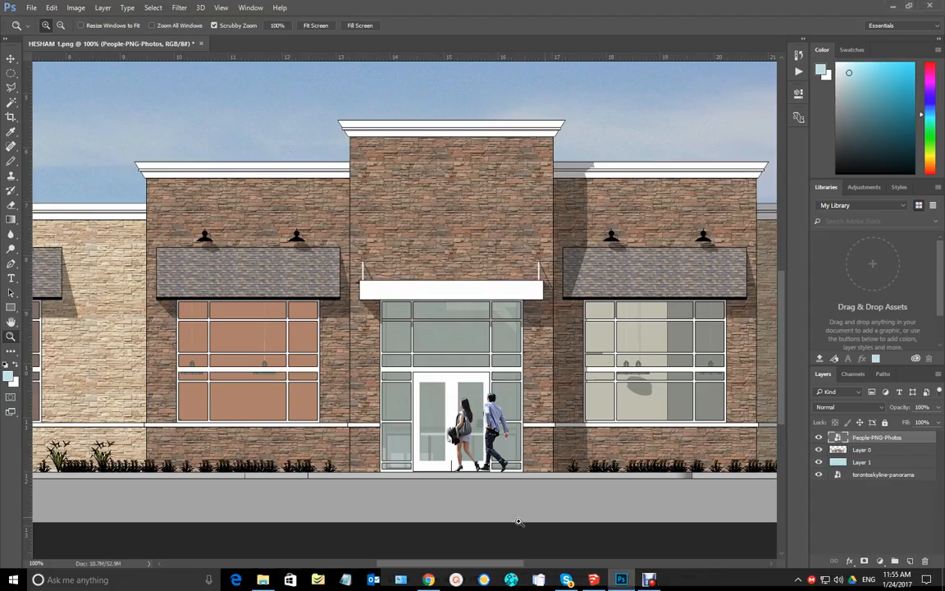
pyautogui.click(267, 580)
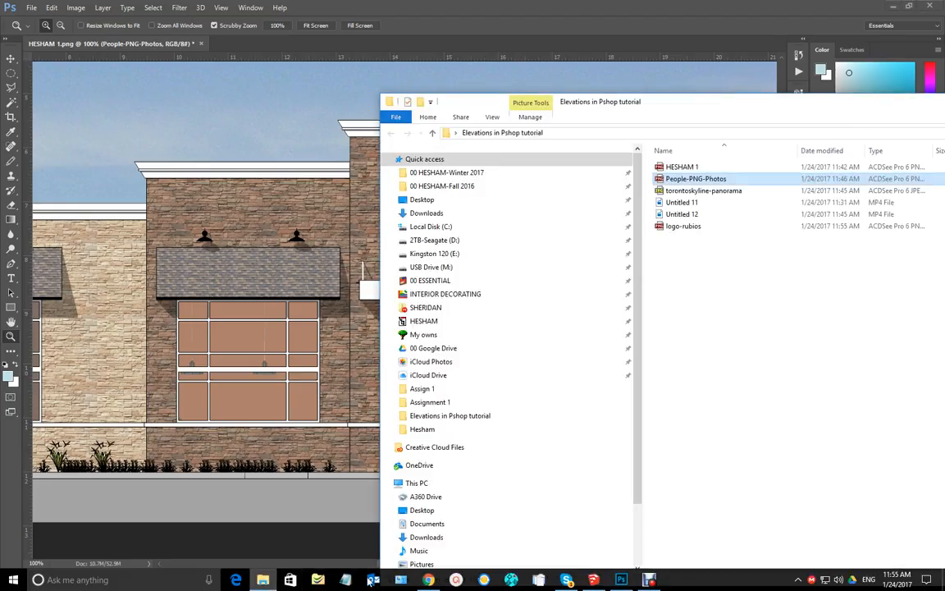
pyautogui.moveTo(724, 105); pyautogui.dragTo(814, 126)
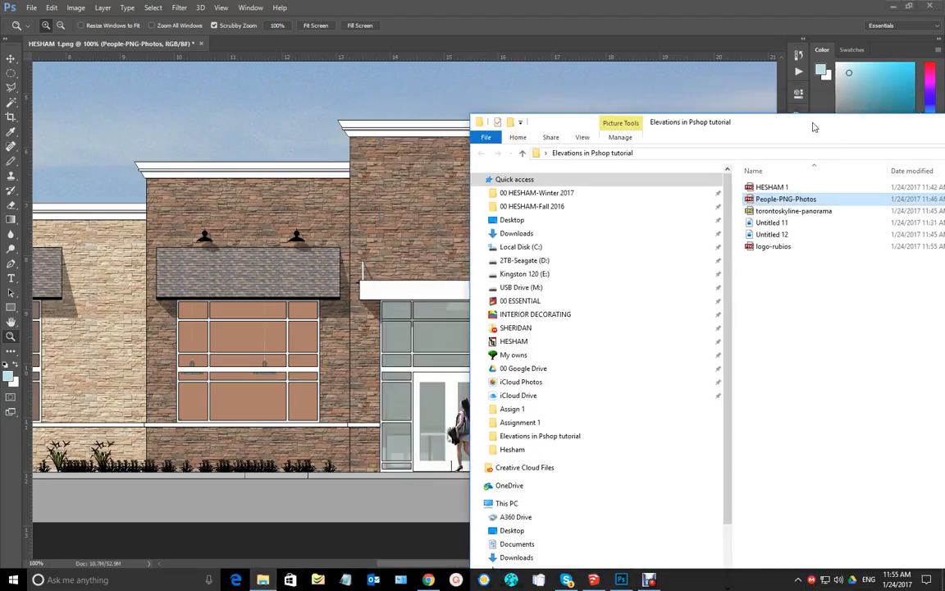
pyautogui.moveTo(754, 246); pyautogui.dragTo(452, 270)
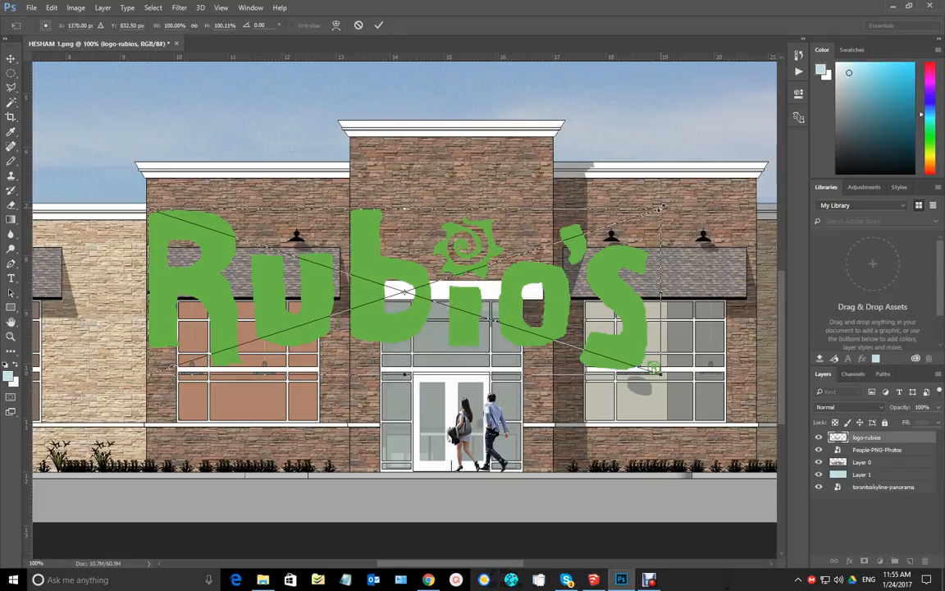
# Scale the Rubio's logo down to about 34% and place it on the raised brick wall above the entrance canopy.
pyautogui.moveTo(661, 210); pyautogui.dragTo(323, 318)
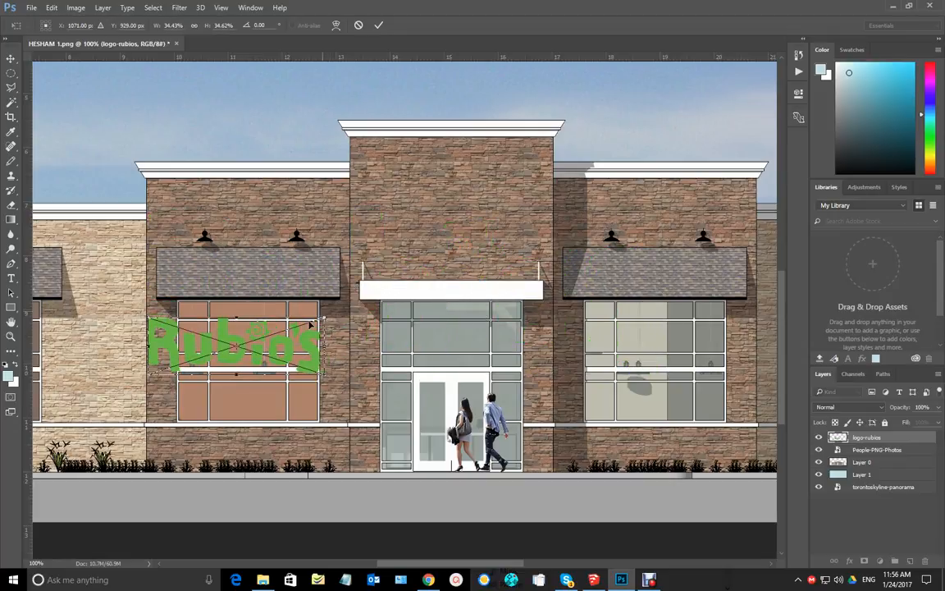
pyautogui.moveTo(271, 355); pyautogui.dragTo(489, 211)
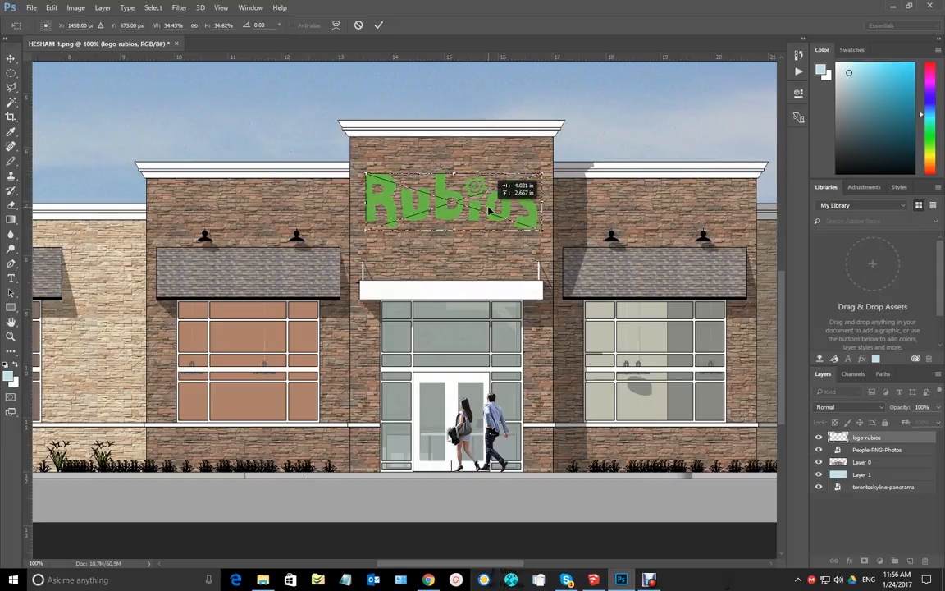
pyautogui.moveTo(488, 212); pyautogui.dragTo(489, 212)
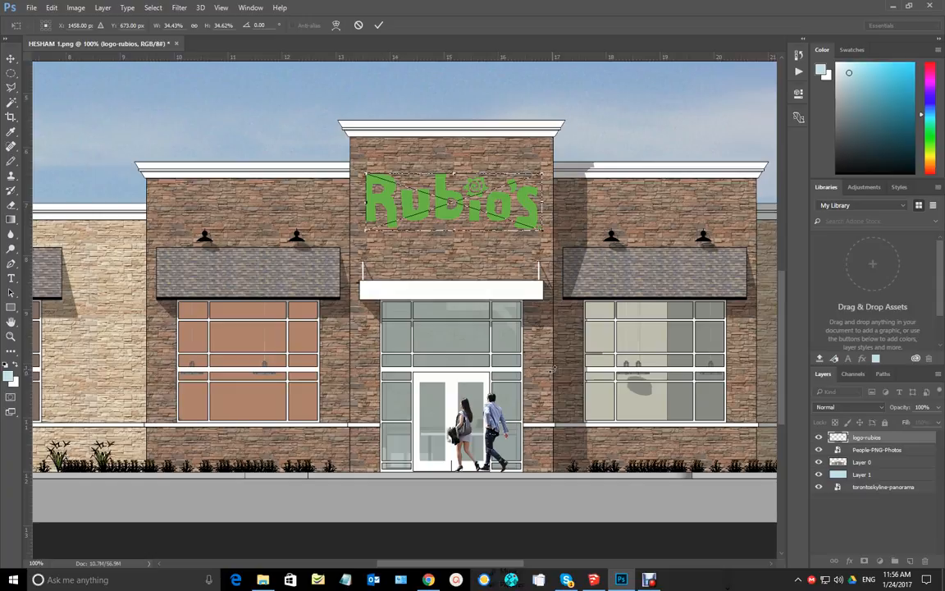
pyautogui.press('Return')
pyautogui.press('z')
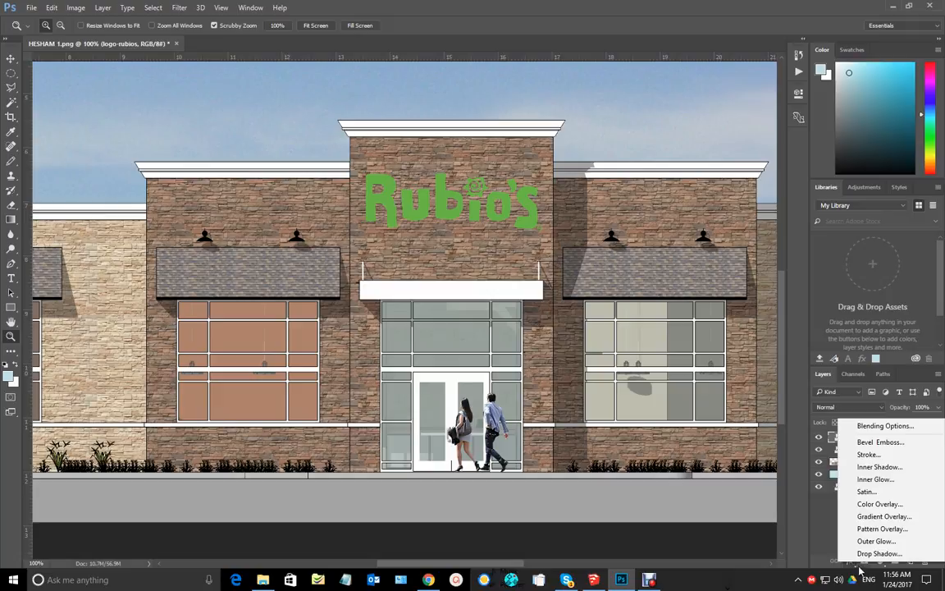
# Add a Drop Shadow effect to the logo-rubios layer and set its light angle to 145°.
pyautogui.click(876, 553)
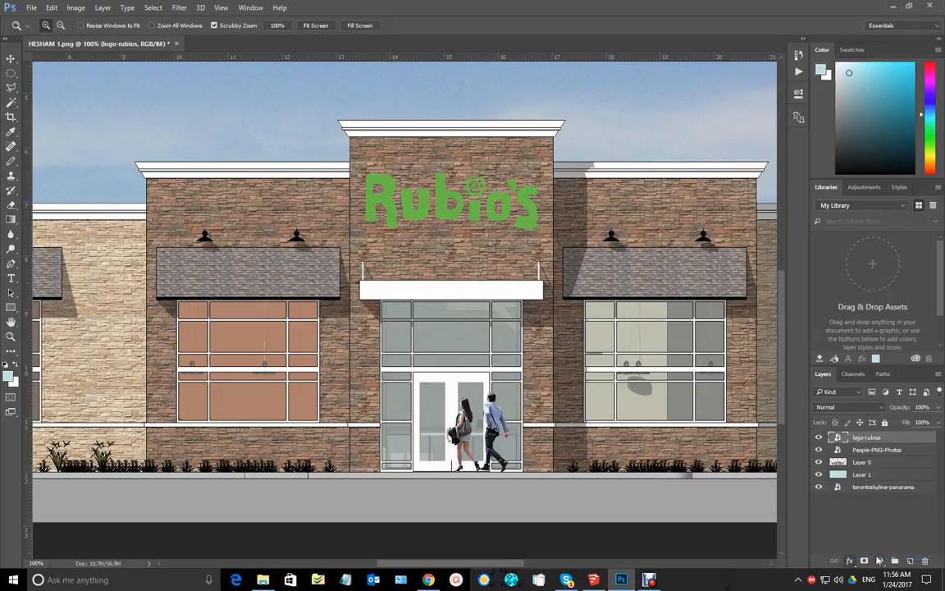
pyautogui.moveTo(491, 107); pyautogui.dragTo(653, 254)
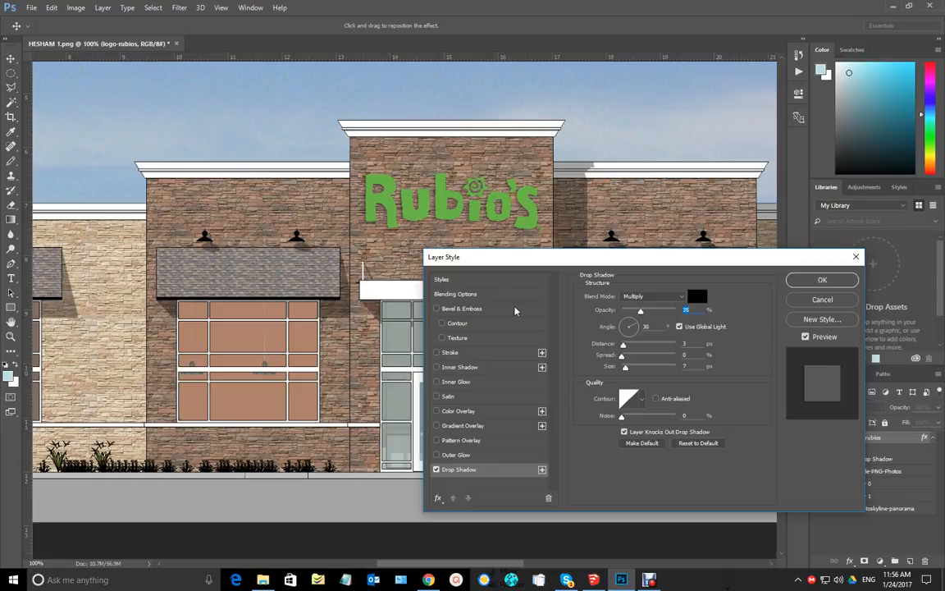
pyautogui.click(628, 326)
pyautogui.moveTo(627, 326); pyautogui.dragTo(622, 324)
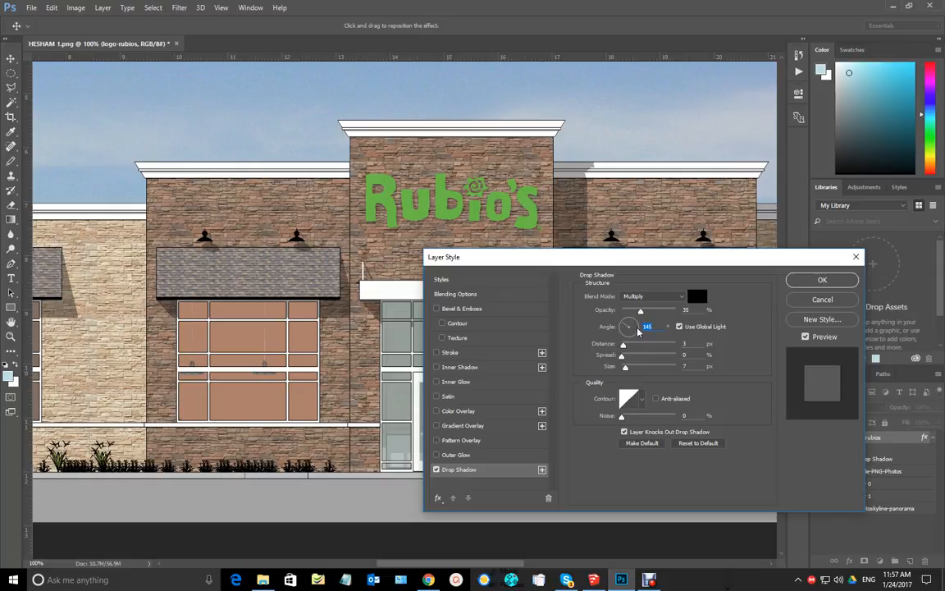
# Set the logo's drop shadow to 60% opacity, 9 px size and 6 px distance, and apply the effect.
pyautogui.moveTo(639, 312); pyautogui.dragTo(659, 313)
pyautogui.moveTo(626, 368); pyautogui.dragTo(627, 369)
pyautogui.moveTo(629, 312); pyautogui.dragTo(654, 314)
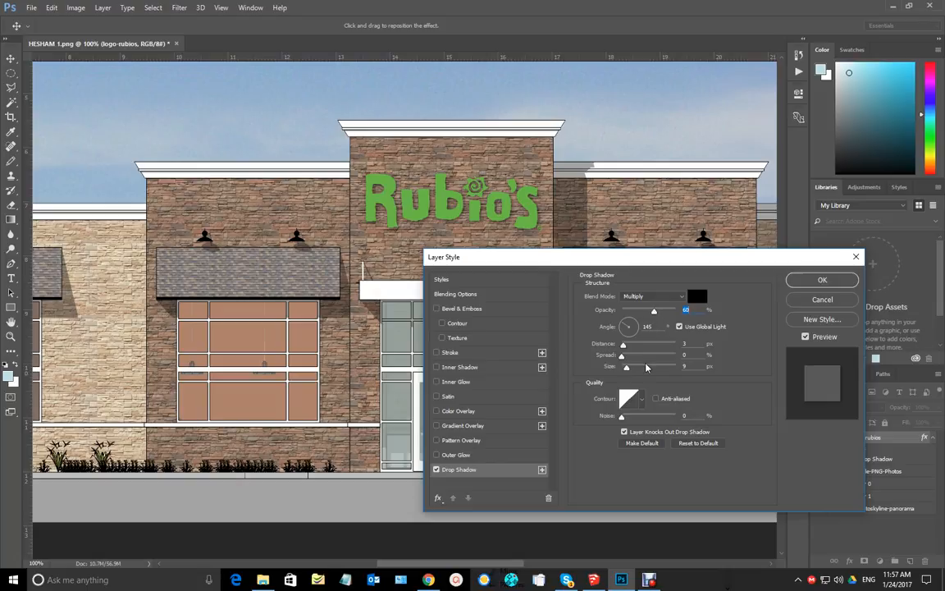
pyautogui.moveTo(625, 347); pyautogui.dragTo(625, 348)
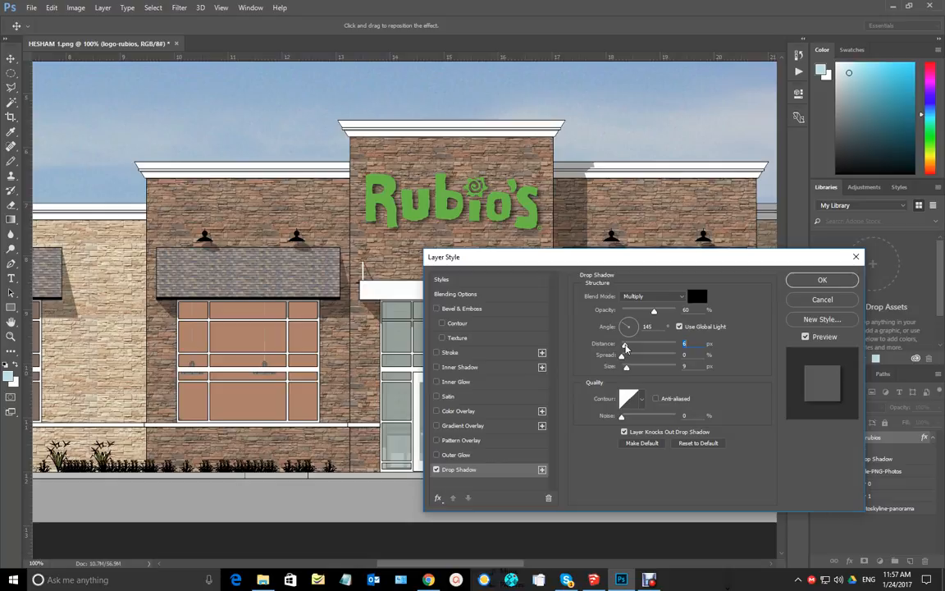
pyautogui.click(822, 279)
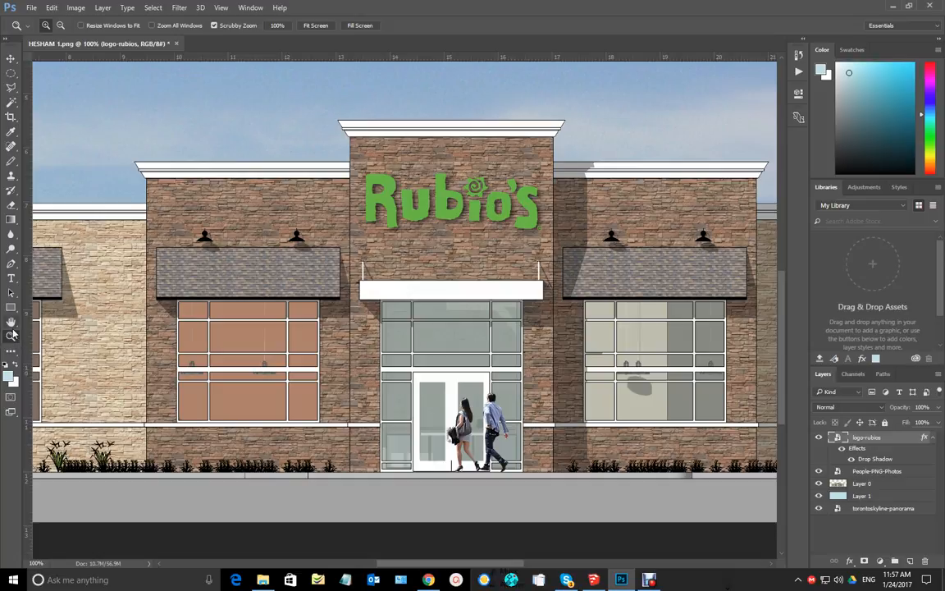
pyautogui.doubleClick(10, 321)
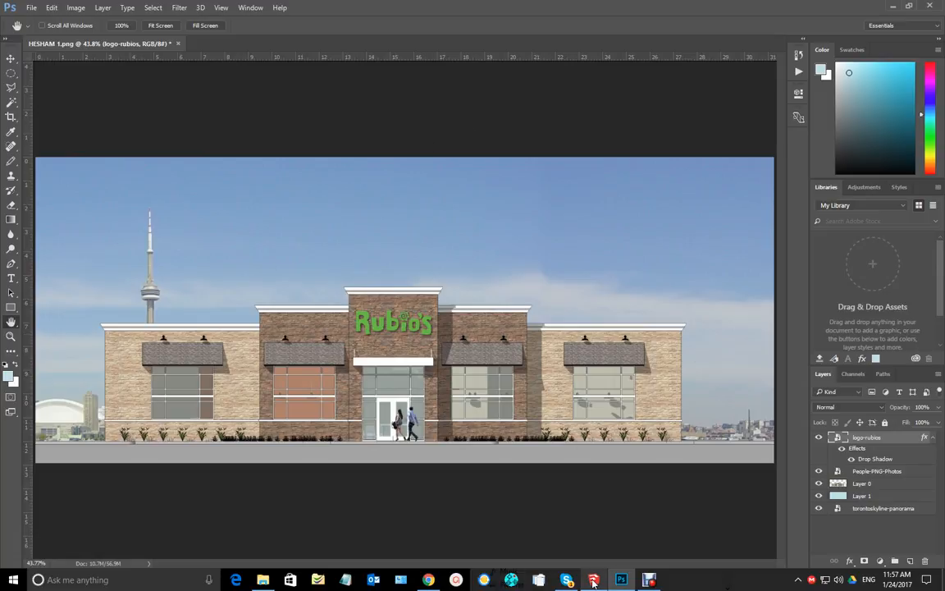
pyautogui.moveTo(595, 581)
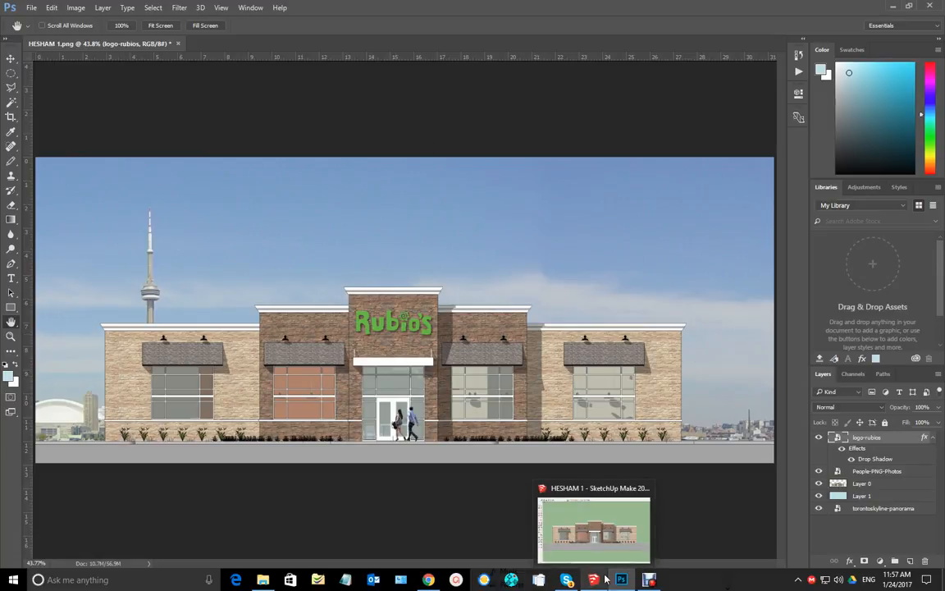